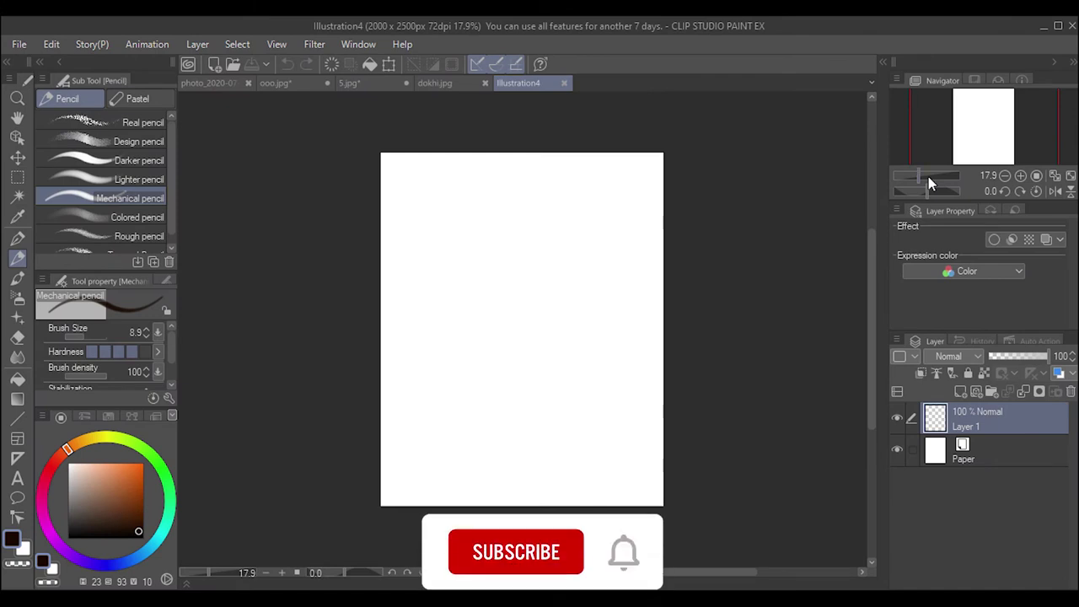
- Zoom the blank canvas in the Navigator from 17.9% to 43.2%
click(928, 176)
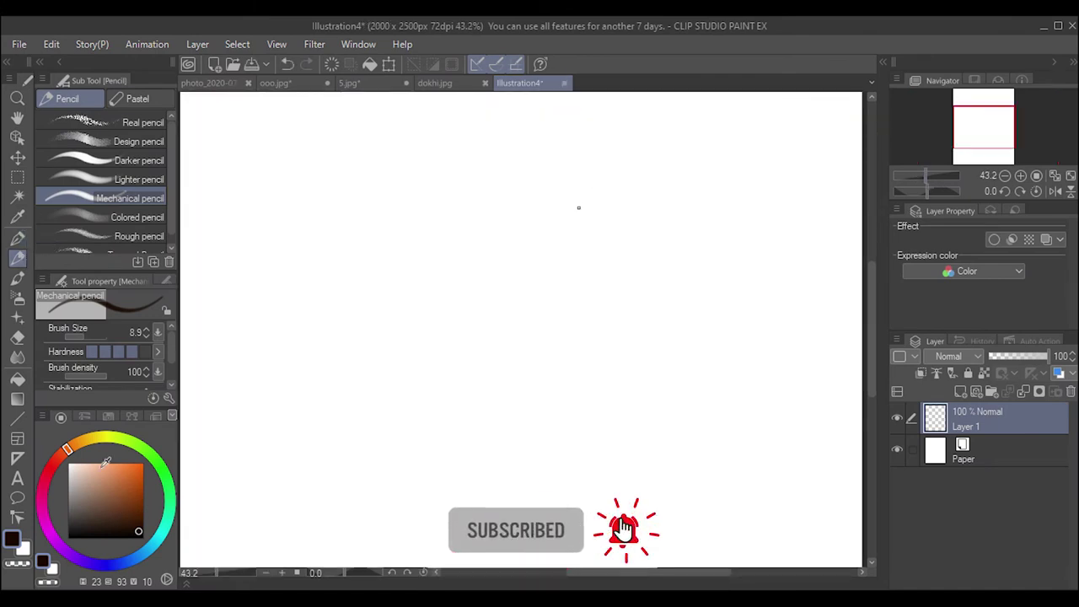
- Start the head outline, then pick brown and sketch the head's left side
drag(578, 206, 579, 271)
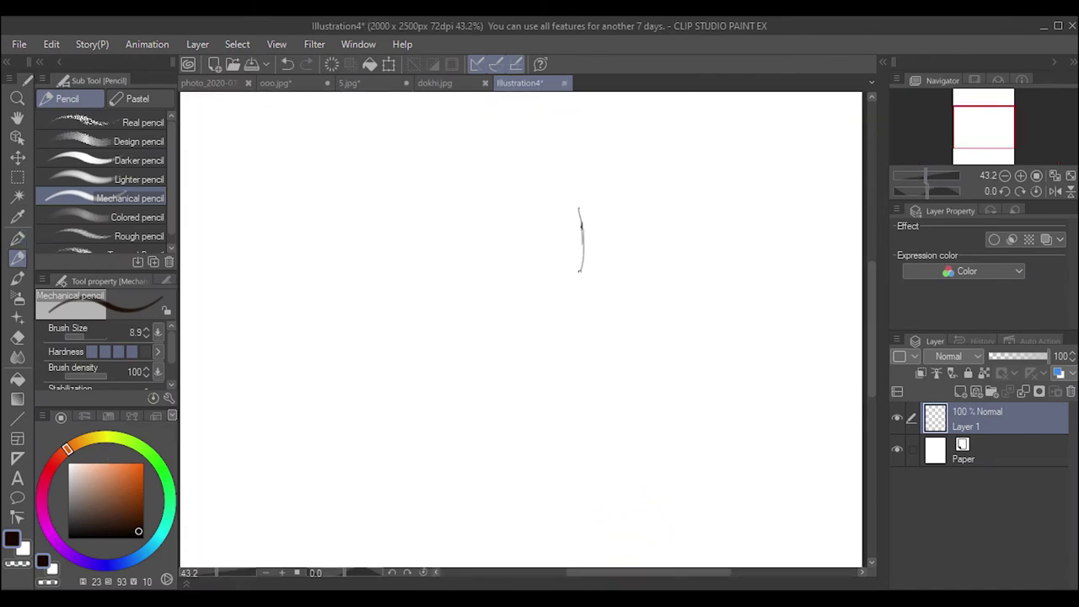
key(ctrl+z)
key(ctrl+y)
drag(530, 151, 570, 179)
click(130, 497)
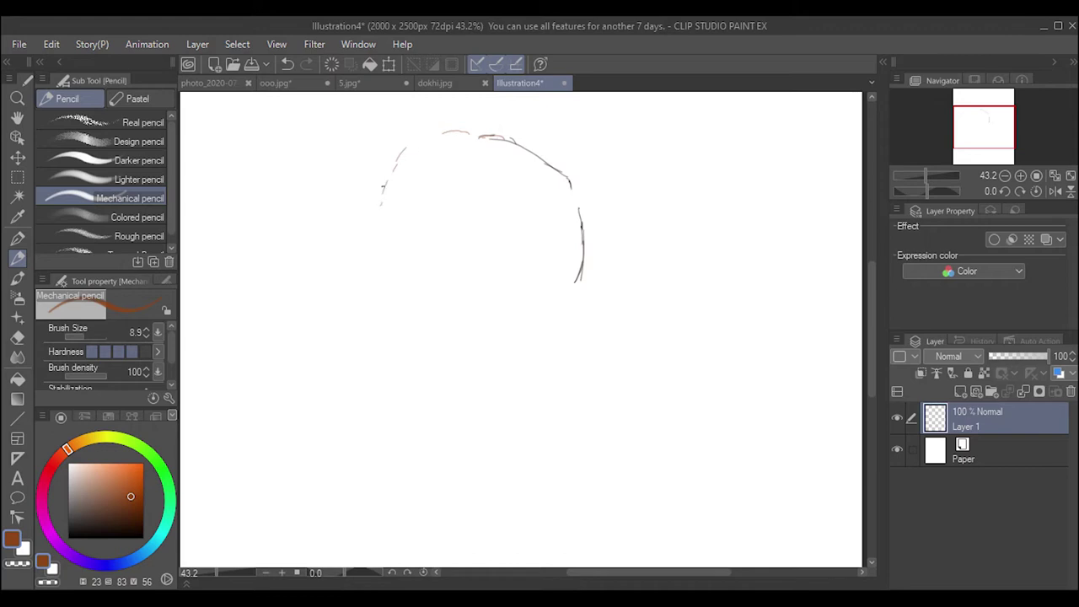
drag(389, 297, 433, 335)
drag(379, 205, 396, 296)
drag(385, 257, 430, 332)
drag(377, 194, 436, 333)
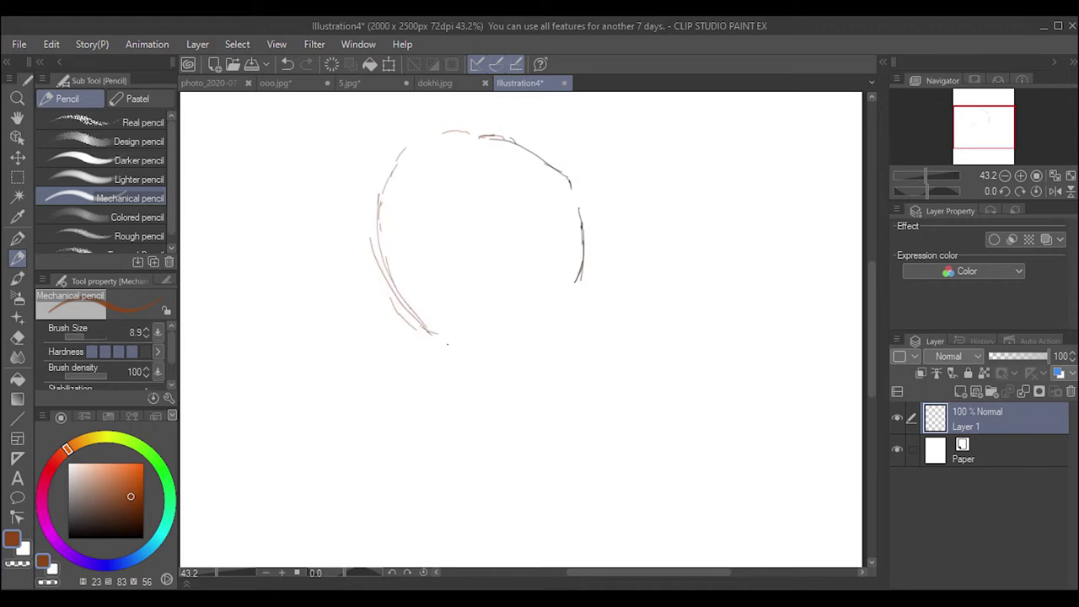
- Redraw the lower-left curve and retrace the right side of the head circle
key(ctrl+z)
drag(384, 263, 445, 342)
key(ctrl+z)
drag(374, 194, 456, 346)
drag(582, 230, 579, 290)
drag(568, 177, 580, 216)
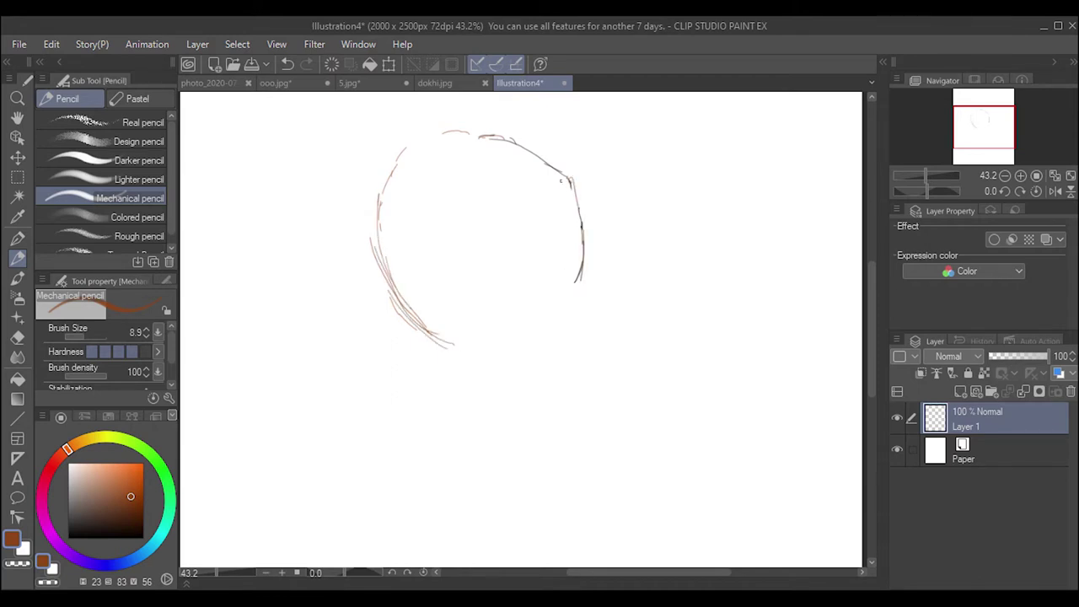
mouse_move(551, 161)
mouse_down()
mouse_move(491, 133)
mouse_move(558, 169)
mouse_up()
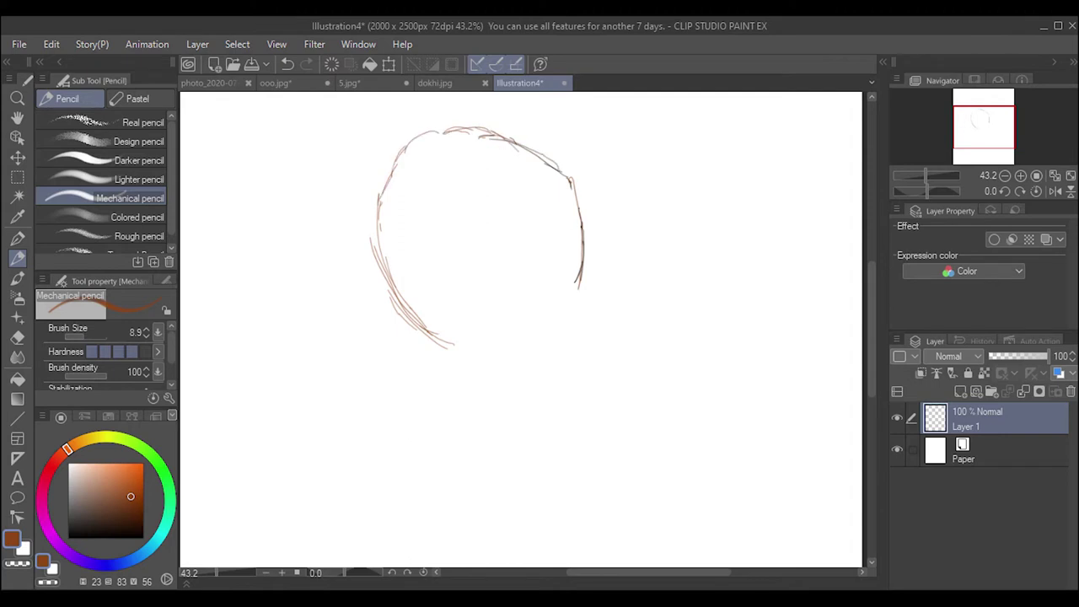
mouse_move(580, 254)
mouse_down()
mouse_move(570, 177)
mouse_move(526, 151)
mouse_up()
- Draw and reinforce the neck lines, and start the curve beneath the head
drag(381, 355, 399, 439)
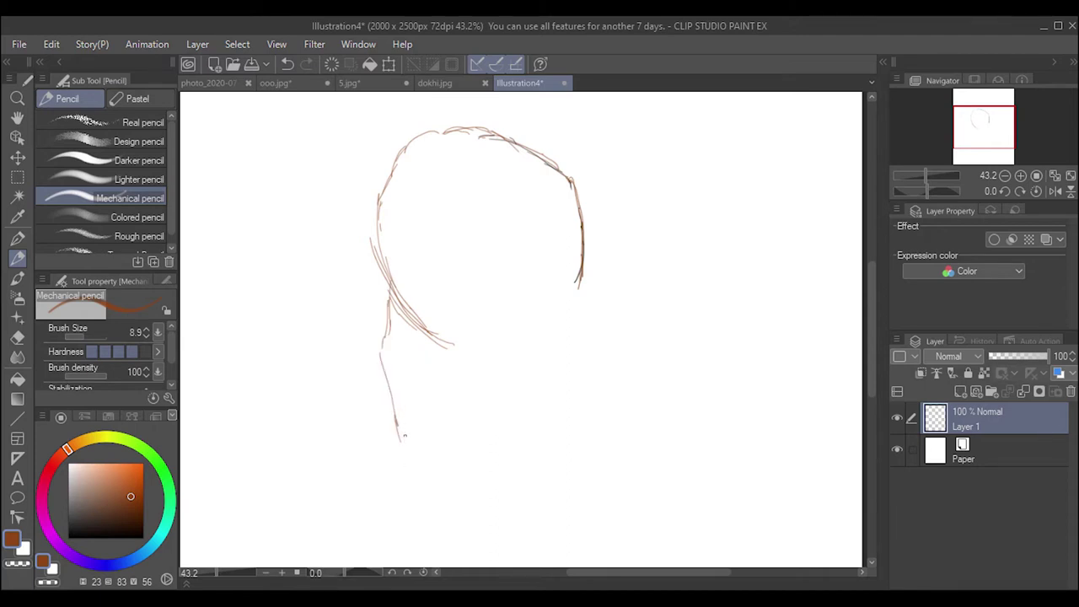
drag(398, 342, 394, 355)
drag(386, 291, 404, 339)
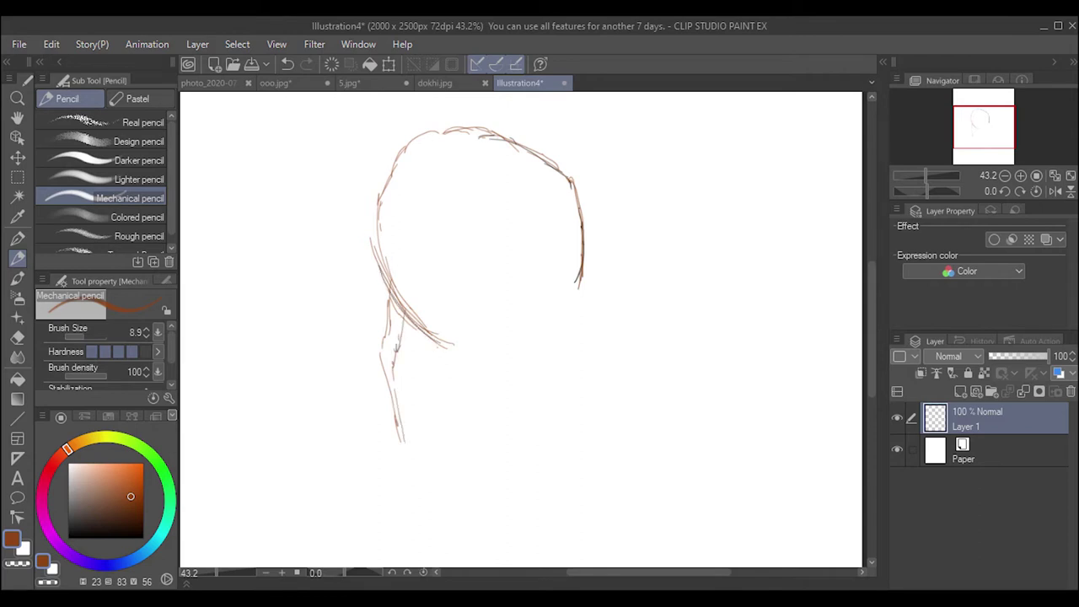
mouse_move(376, 196)
mouse_down()
mouse_move(371, 261)
mouse_move(449, 359)
mouse_move(478, 319)
mouse_up()
mouse_move(430, 356)
mouse_down()
mouse_move(559, 277)
mouse_move(576, 308)
mouse_up()
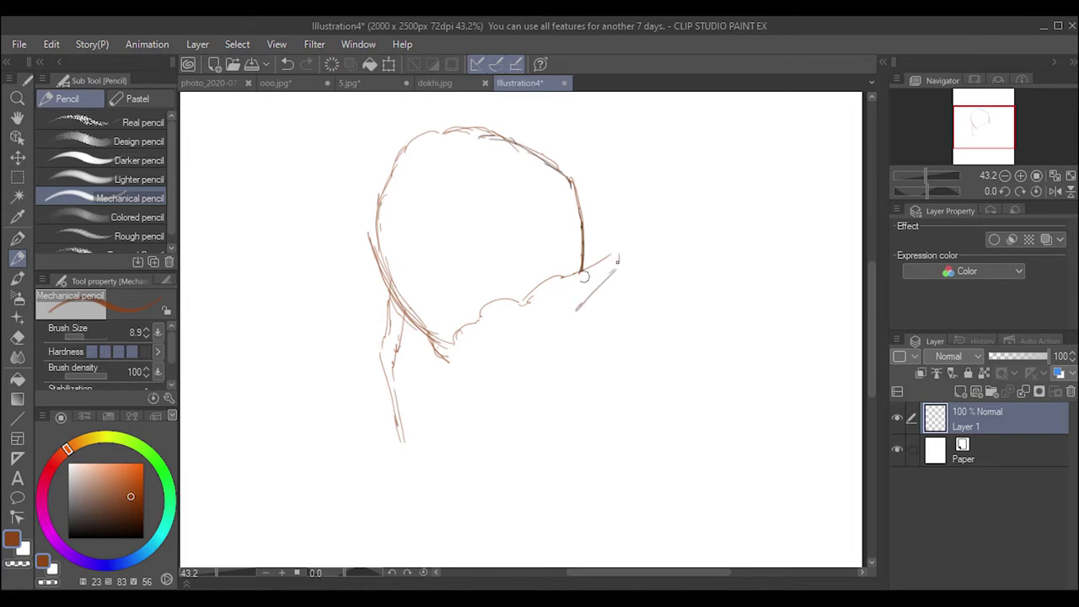
- Sketch the round hair bun below the head with a ribbon tail hanging down
key(ctrl+z)
drag(583, 271, 578, 287)
key(ctrl+z)
drag(619, 258, 577, 308)
key(ctrl+z)
drag(538, 355, 440, 461)
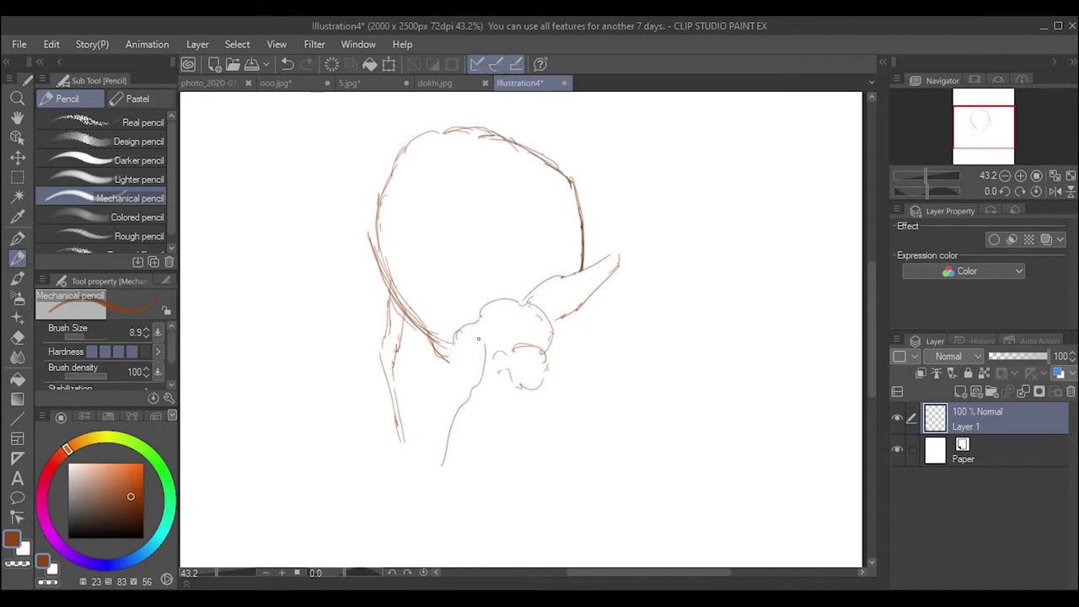
drag(436, 405, 420, 486)
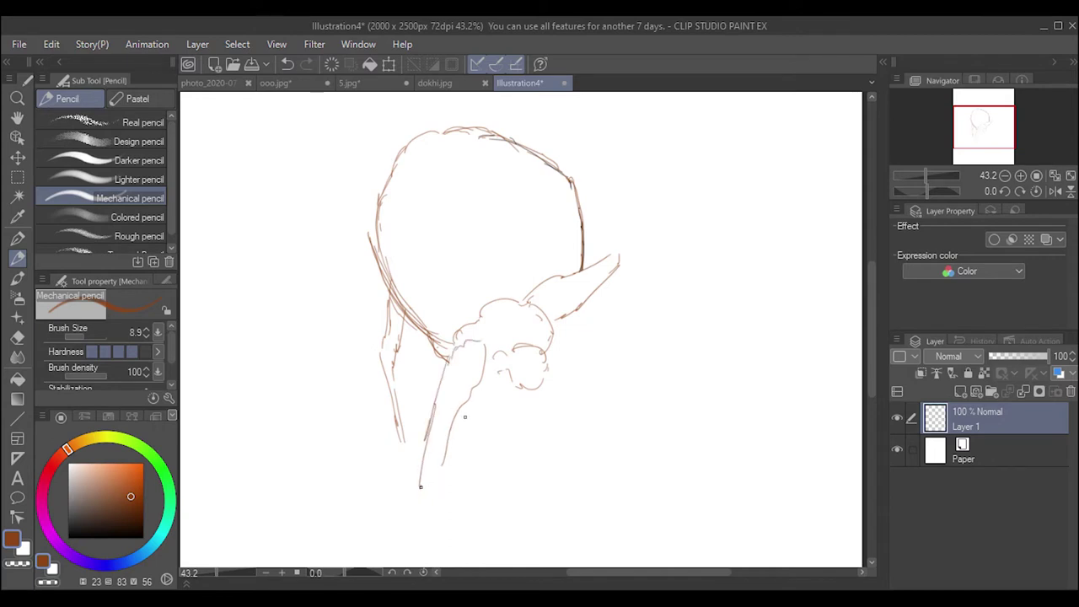
drag(453, 412, 416, 518)
drag(462, 411, 527, 408)
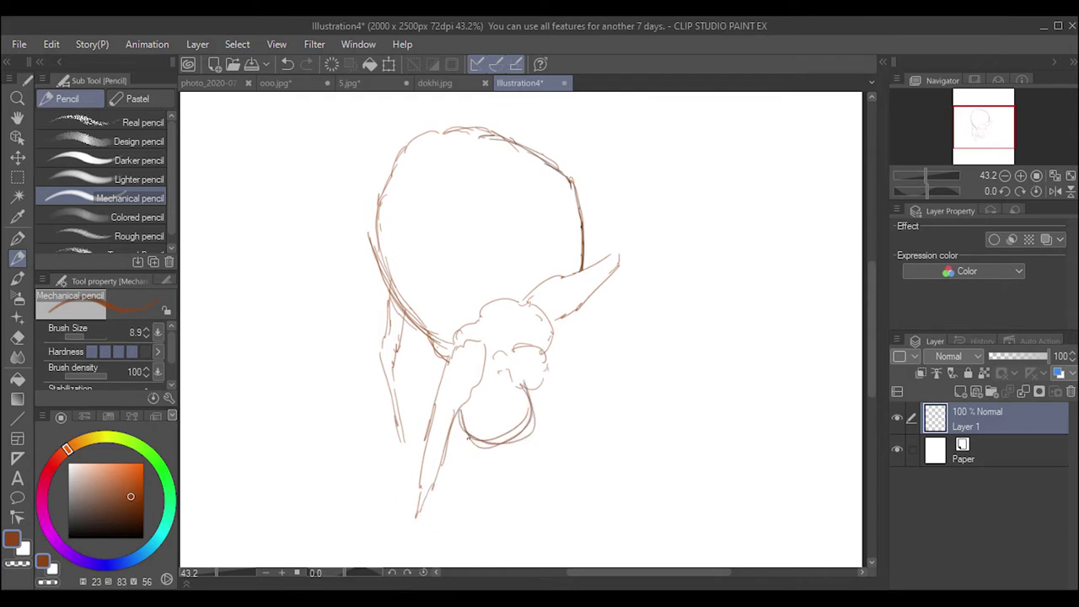
drag(460, 413, 531, 390)
- Outline the scrunchie loops and upper ribbon tail, and darken the head's right edge
mouse_move(578, 319)
mouse_down()
mouse_move(580, 342)
mouse_move(552, 356)
mouse_up()
drag(557, 316, 613, 268)
drag(580, 335, 546, 364)
drag(595, 307, 586, 327)
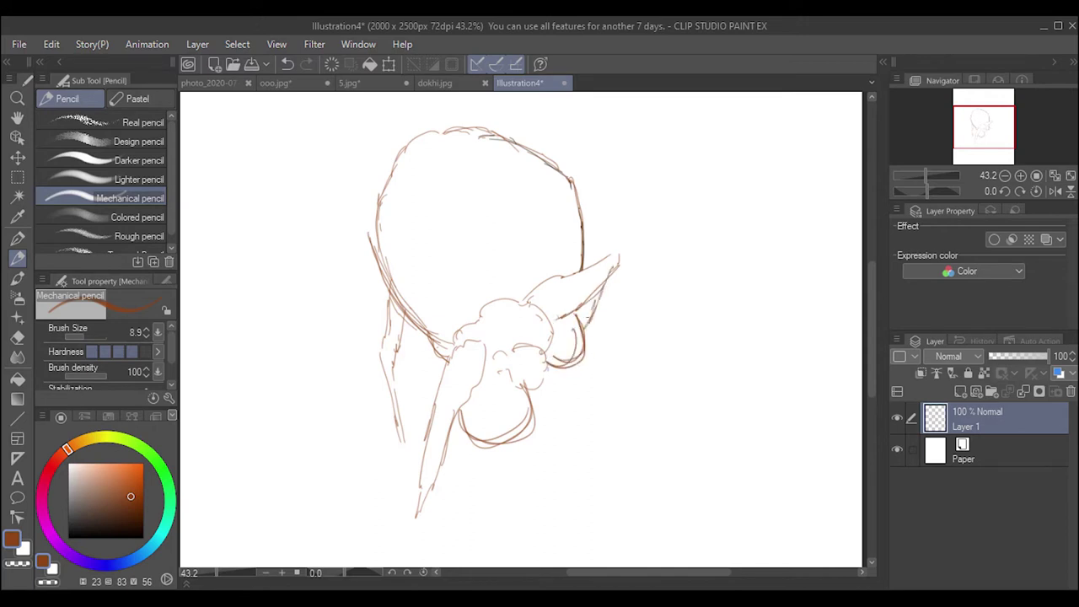
mouse_move(582, 221)
mouse_down()
mouse_move(590, 268)
mouse_move(575, 196)
mouse_up()
key(ctrl+z)
key(ctrl+y)
mouse_move(590, 367)
mouse_down()
mouse_move(579, 425)
mouse_move(609, 428)
mouse_up()
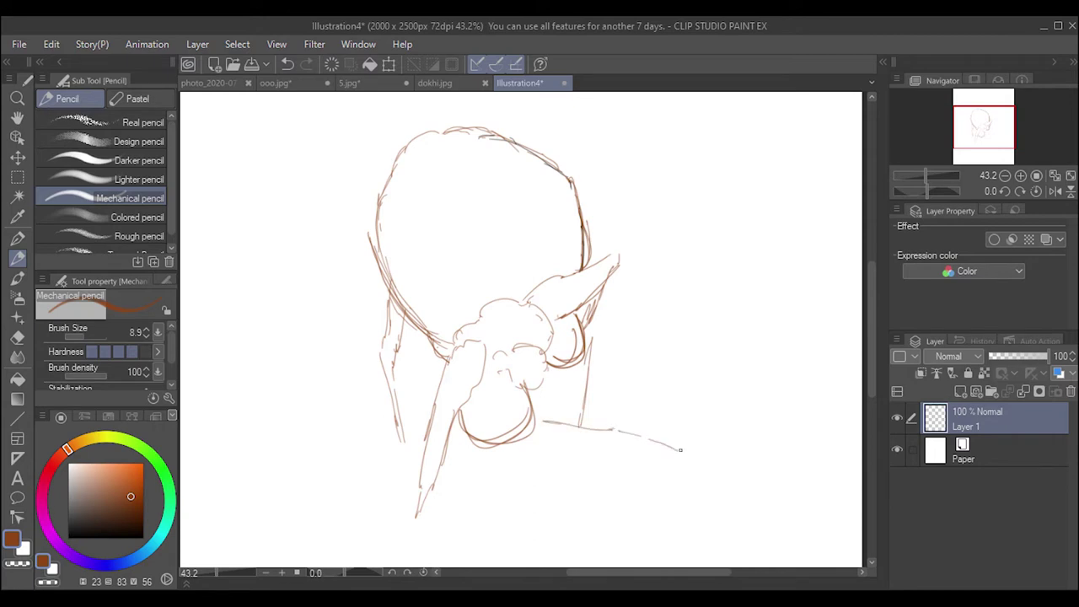
- Draw the right shoulder curving from the neck down the right side
drag(680, 449, 598, 431)
key(ctrl+z)
drag(688, 456, 711, 542)
key(ctrl+z)
drag(599, 430, 714, 546)
drag(686, 454, 666, 444)
key(ctrl+z)
drag(687, 453, 714, 548)
key(ctrl+z)
drag(580, 429, 651, 446)
key(ctrl+z)
mouse_move(580, 430)
mouse_down()
mouse_move(700, 469)
mouse_move(714, 546)
mouse_up()
drag(703, 489, 716, 550)
key(ctrl+z)
drag(649, 447, 721, 565)
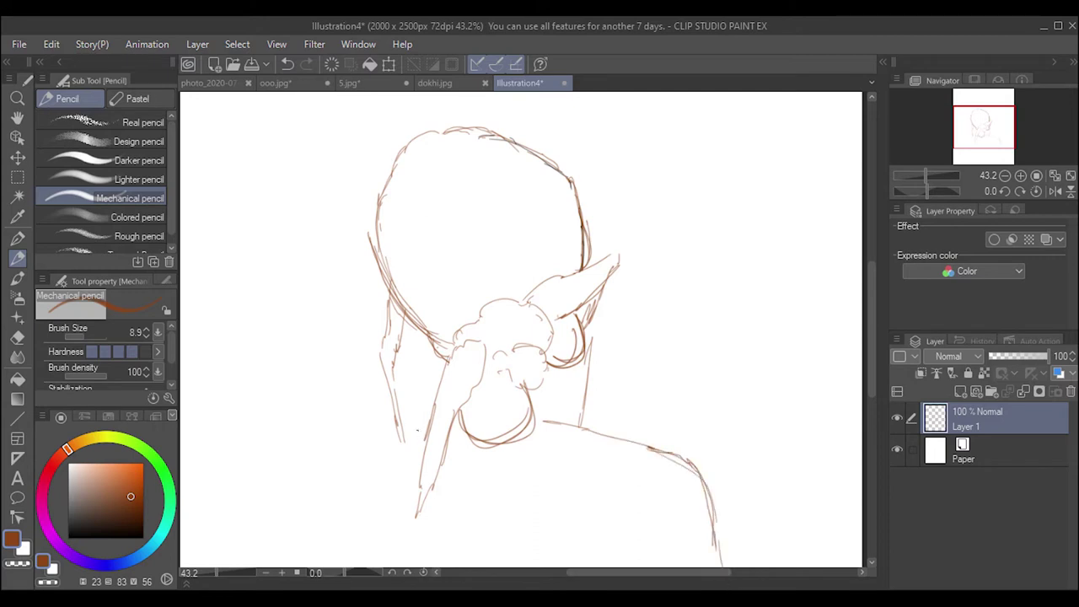
- Draw the lower-left back lines down to the bottom of the page
drag(427, 421, 362, 565)
drag(427, 422, 396, 522)
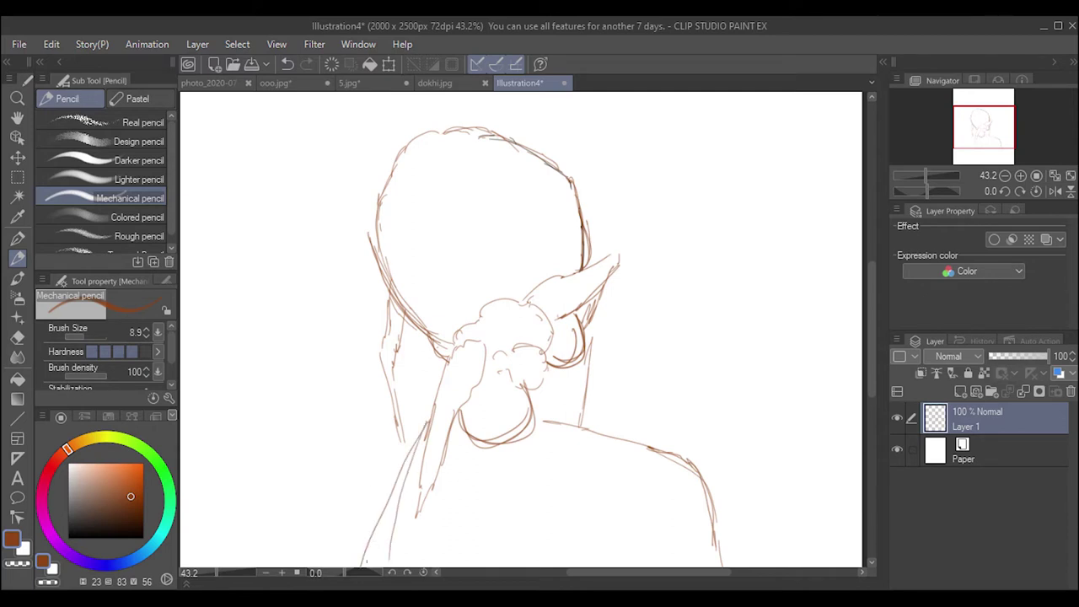
key(ctrl+z)
key(ctrl+z)
drag(421, 432, 363, 565)
key(ctrl+z)
drag(428, 422, 389, 558)
drag(428, 413, 408, 544)
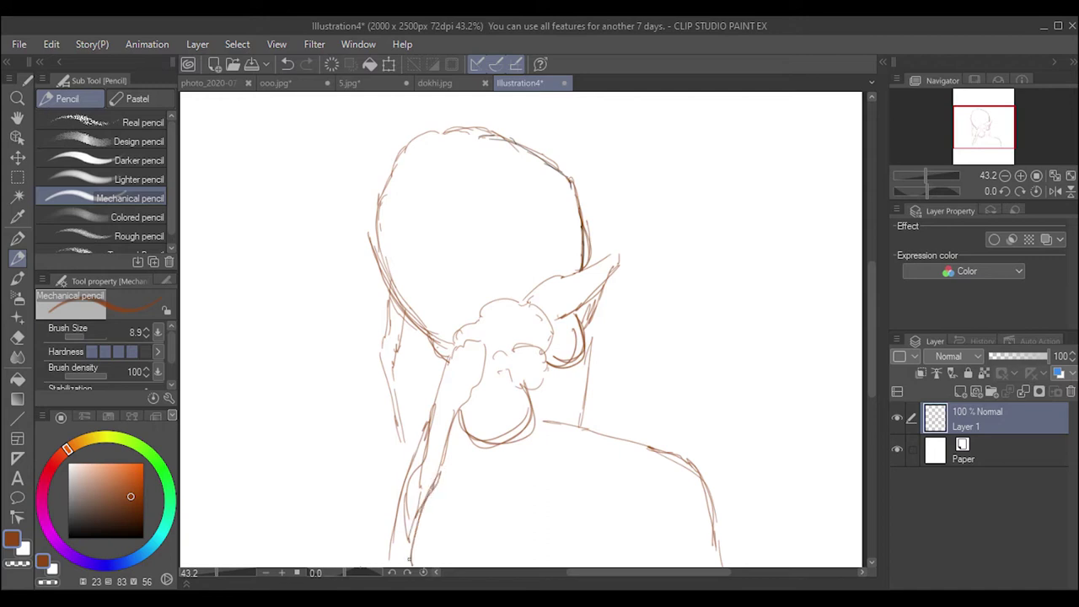
drag(406, 560, 428, 450)
- Switch to the Turnip pen and lay first shading strokes along the head's left edge
click(17, 277)
key(p)
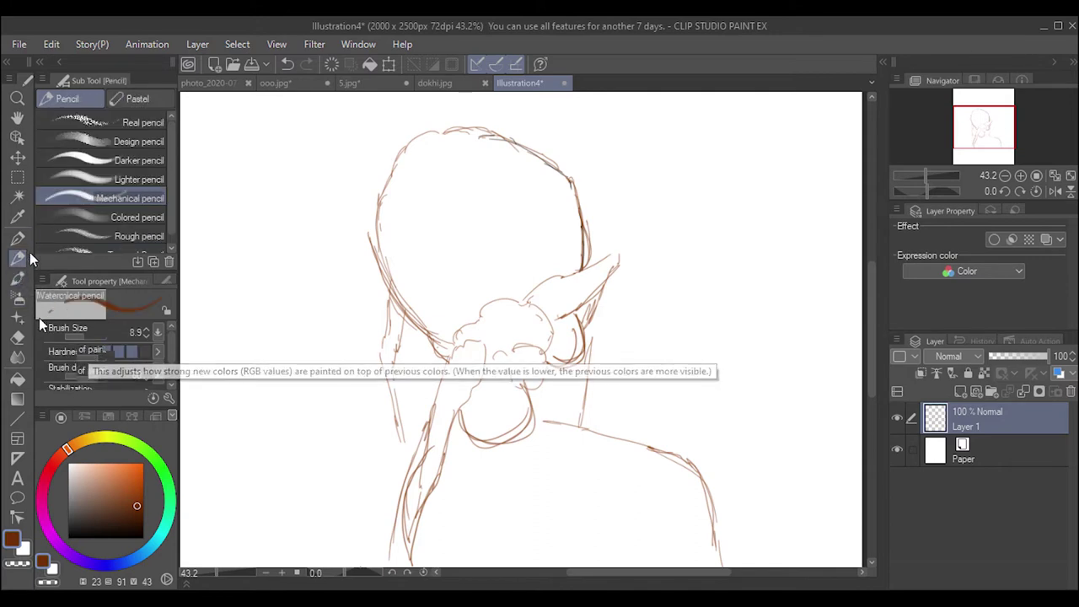
key(p)
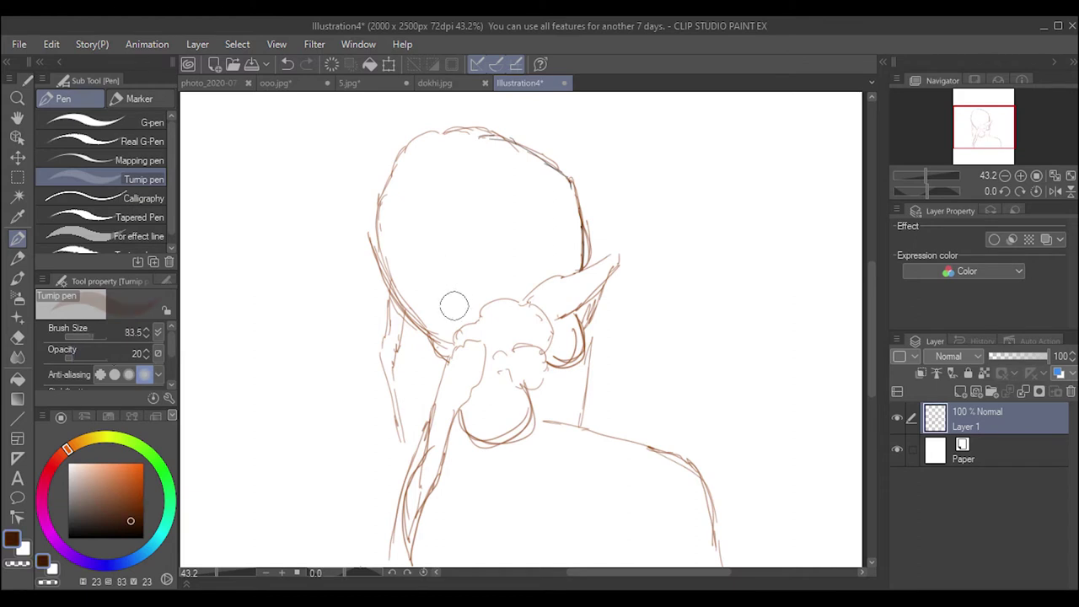
mouse_move(431, 304)
mouse_down()
mouse_move(410, 241)
mouse_move(428, 310)
mouse_up()
drag(383, 226, 409, 299)
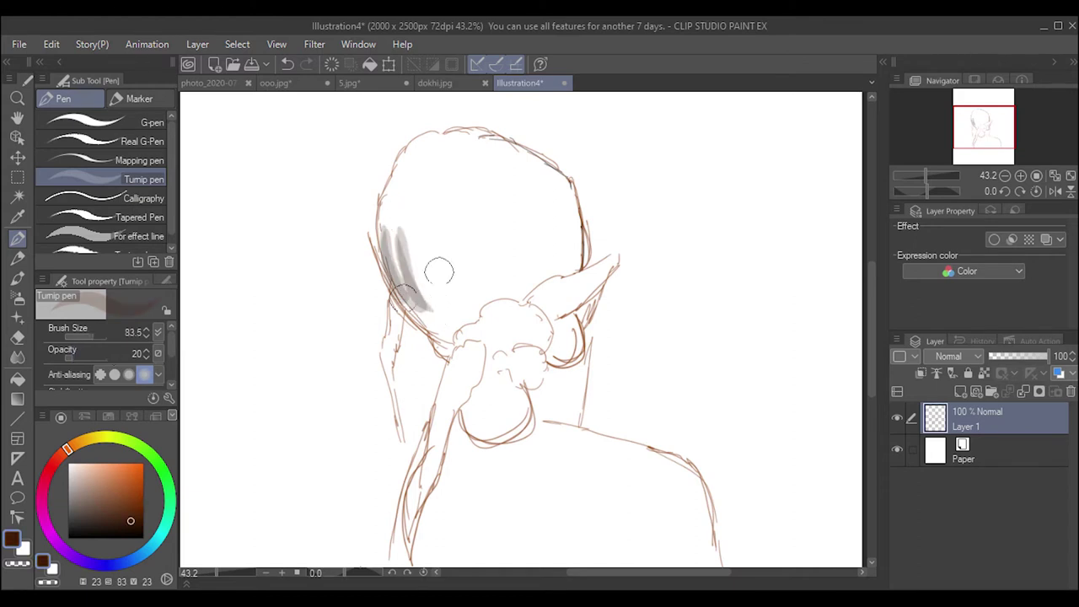
key(ctrl+z)
key(ctrl+z)
key(ctrl+z)
key(ctrl+y)
key(ctrl+y)
key(ctrl+y)
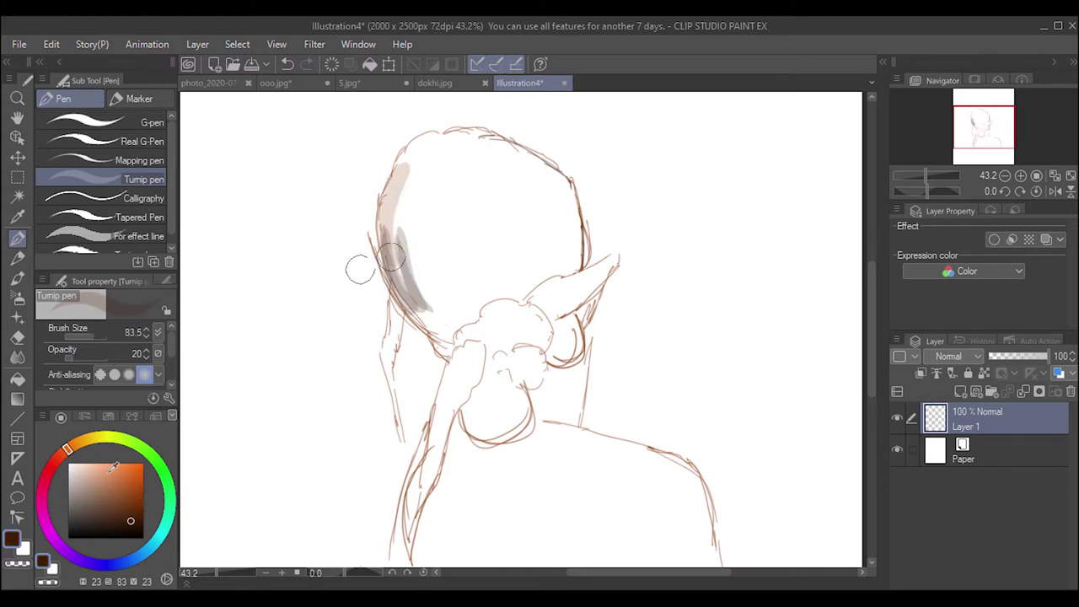
- Paint darker brown shading down the hair's left edge up toward the crown
mouse_move(411, 148)
mouse_down()
mouse_move(415, 279)
mouse_move(428, 281)
mouse_up()
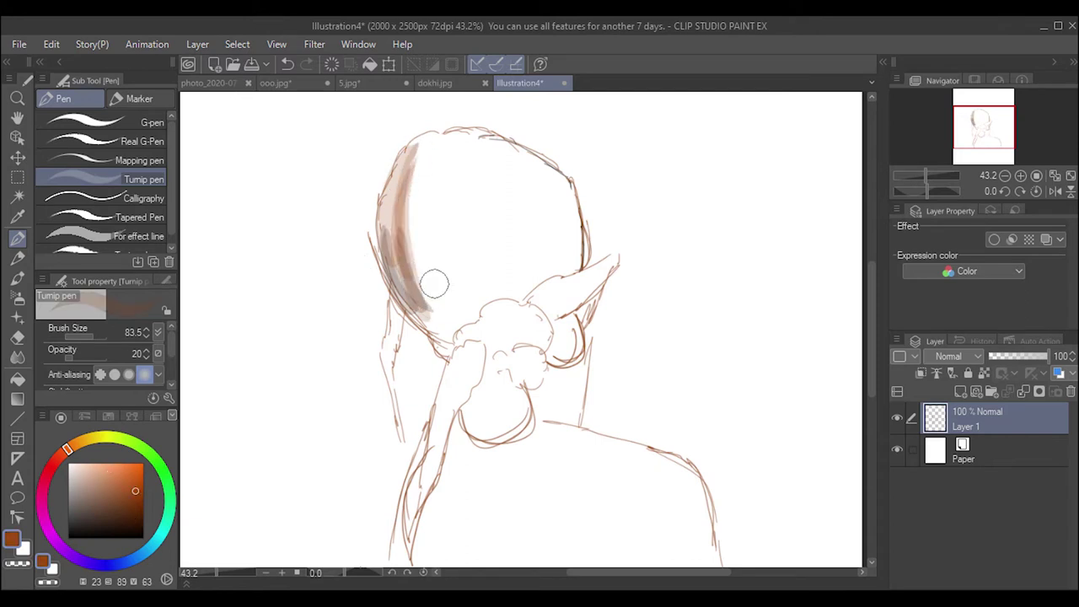
key(ctrl+z)
drag(405, 156, 438, 313)
mouse_move(396, 228)
mouse_down()
mouse_move(442, 330)
mouse_move(392, 215)
mouse_up()
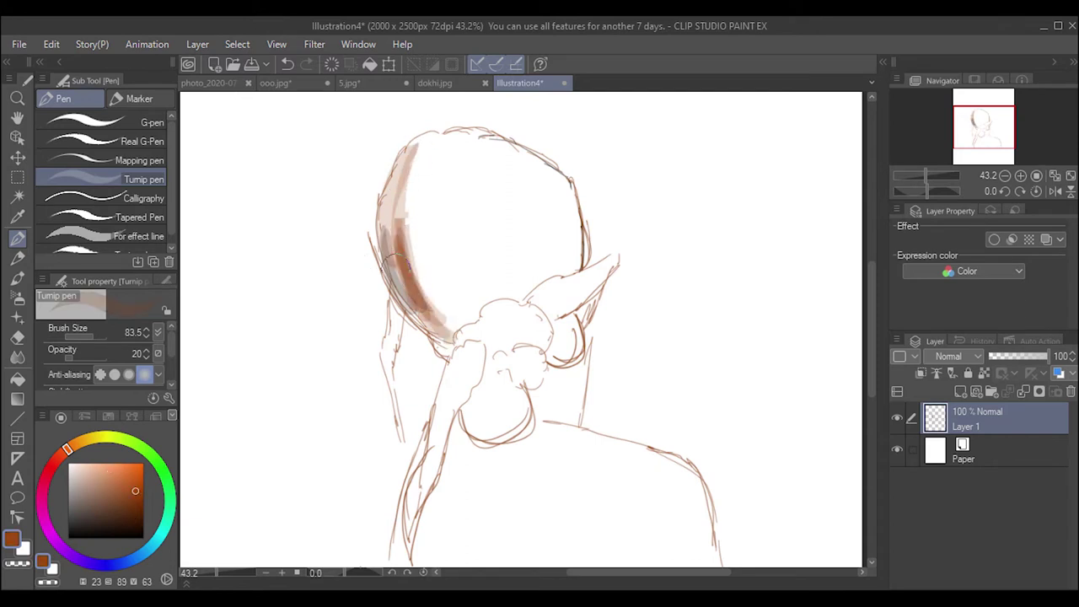
mouse_move(409, 160)
mouse_down()
mouse_move(404, 312)
mouse_move(409, 163)
mouse_up()
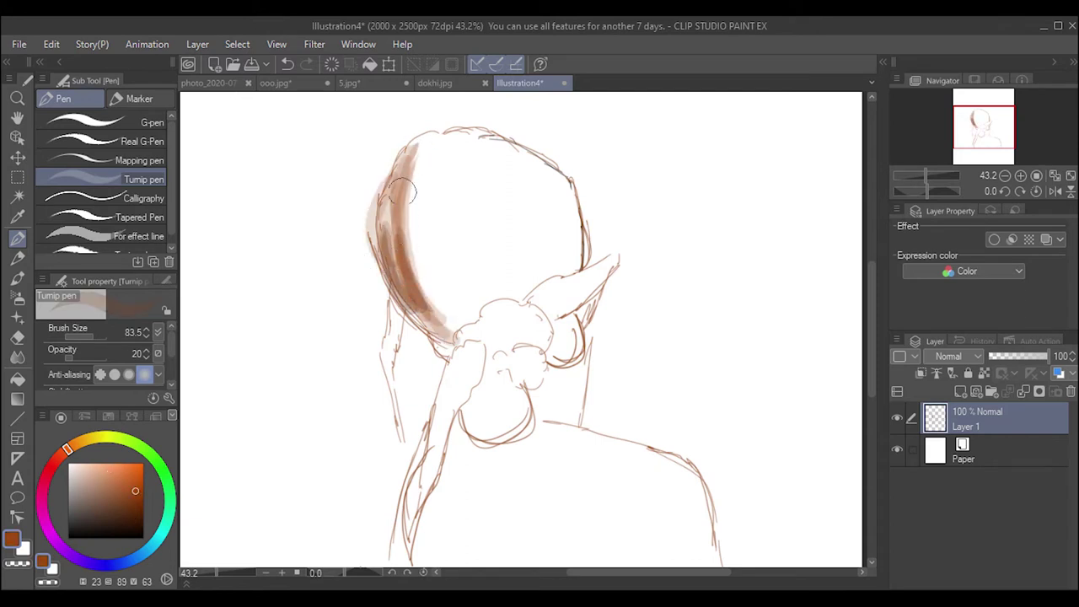
mouse_move(394, 216)
mouse_down()
mouse_move(421, 139)
mouse_move(415, 211)
mouse_move(430, 131)
mouse_move(432, 278)
mouse_move(409, 169)
mouse_move(447, 324)
mouse_move(431, 217)
mouse_move(459, 304)
mouse_move(446, 211)
mouse_up()
- Add light brown vertical strands through the centre of the hair
drag(504, 287, 493, 165)
mouse_move(498, 164)
mouse_down()
mouse_move(507, 281)
mouse_move(529, 203)
mouse_move(540, 291)
mouse_move(552, 169)
mouse_move(565, 270)
mouse_move(540, 177)
mouse_move(489, 295)
mouse_up()
mouse_move(463, 169)
mouse_down()
mouse_move(464, 303)
mouse_move(474, 310)
mouse_move(434, 156)
mouse_up()
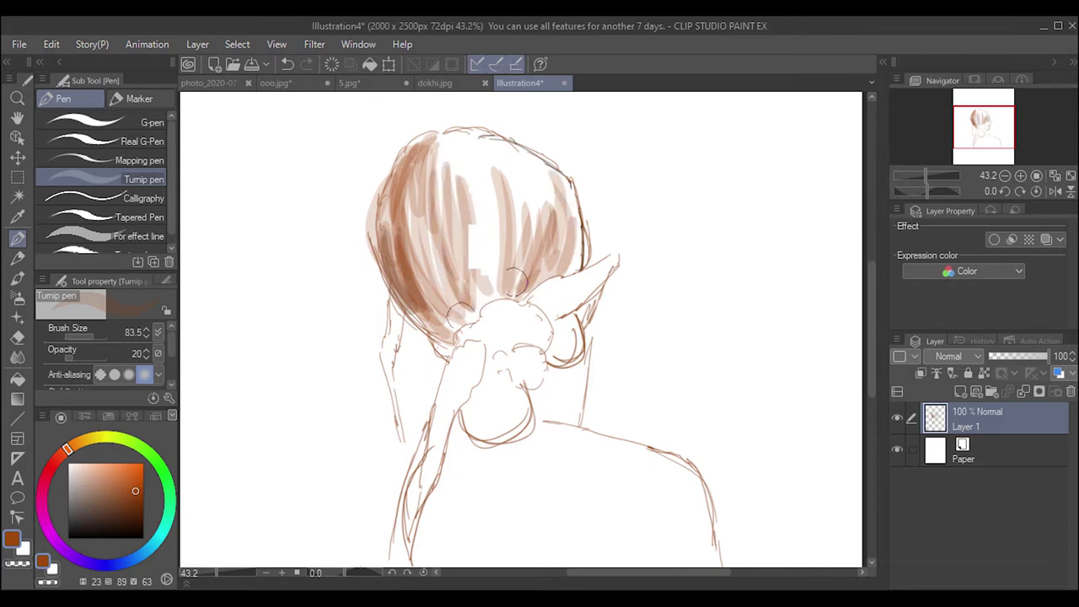
mouse_move(438, 194)
mouse_down()
mouse_move(459, 308)
mouse_move(473, 148)
mouse_move(489, 299)
mouse_up()
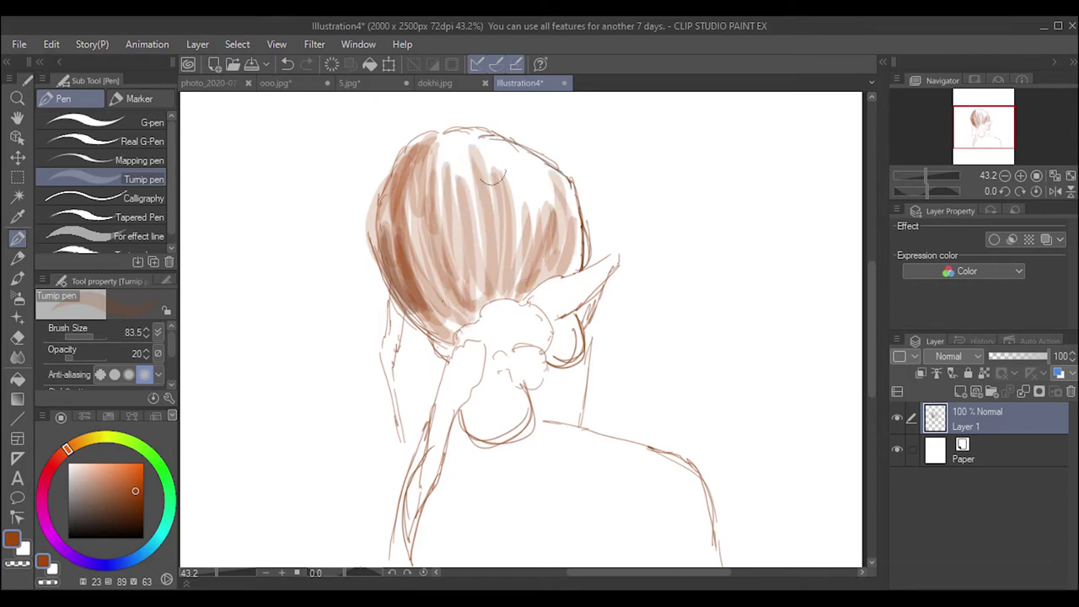
drag(464, 168, 459, 287)
key(ctrl+z)
drag(446, 144, 459, 215)
drag(485, 316, 466, 131)
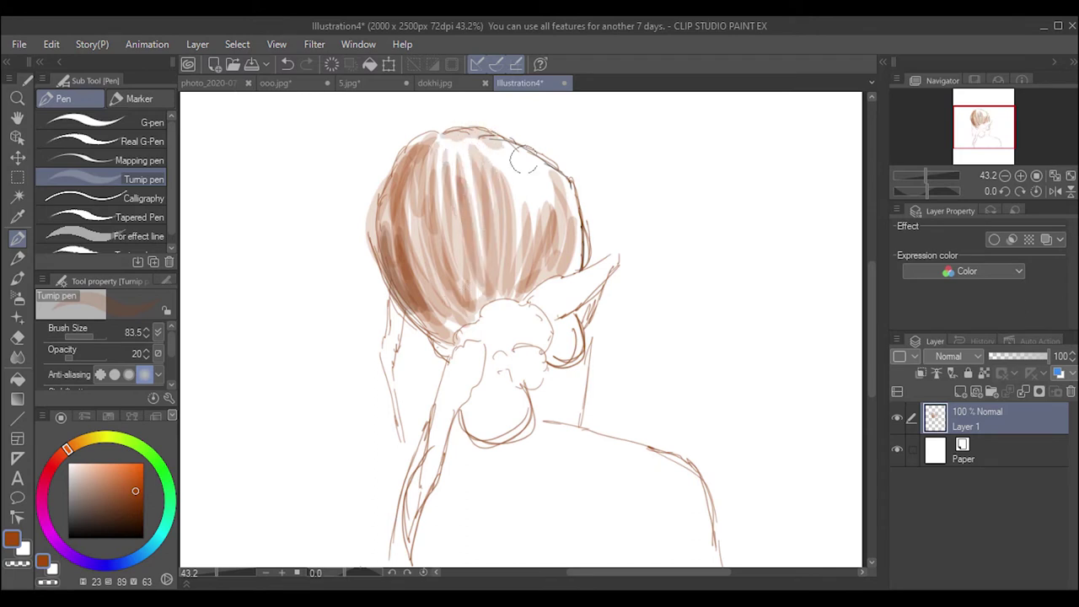
- Enlarge the brush and darken the hair from the right side down to the nape
drag(85, 333, 91, 321)
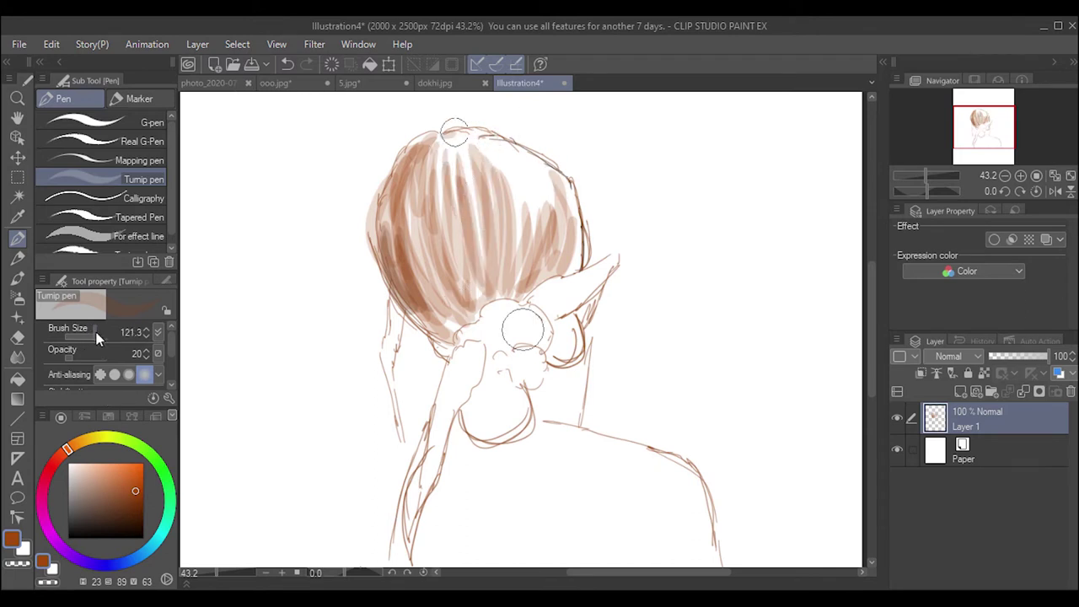
mouse_move(497, 152)
mouse_down()
mouse_move(523, 253)
mouse_move(548, 287)
mouse_move(565, 262)
mouse_move(527, 160)
mouse_up()
mouse_move(565, 194)
mouse_down()
mouse_move(557, 278)
mouse_move(544, 219)
mouse_up()
mouse_move(531, 286)
mouse_down()
mouse_move(540, 189)
mouse_move(514, 278)
mouse_up()
mouse_move(527, 211)
mouse_down()
mouse_move(516, 286)
mouse_move(577, 253)
mouse_move(569, 221)
mouse_up()
mouse_move(515, 271)
mouse_down()
mouse_move(506, 253)
mouse_move(481, 264)
mouse_move(439, 253)
mouse_move(464, 300)
mouse_move(413, 253)
mouse_move(463, 337)
mouse_up()
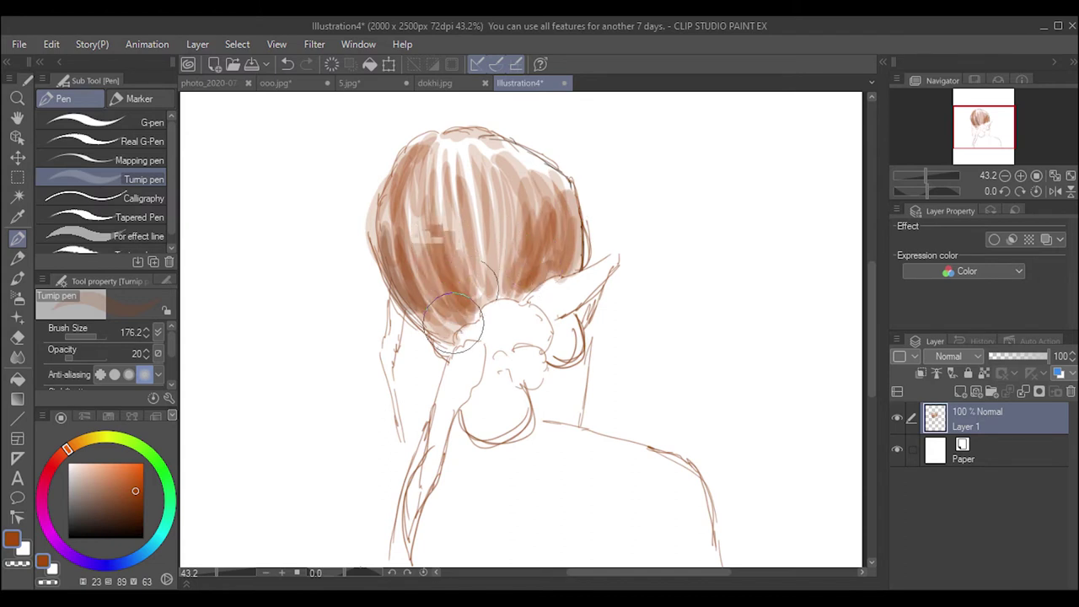
drag(413, 262, 447, 333)
mouse_move(422, 295)
mouse_down()
mouse_move(468, 278)
mouse_move(413, 253)
mouse_move(447, 337)
mouse_up()
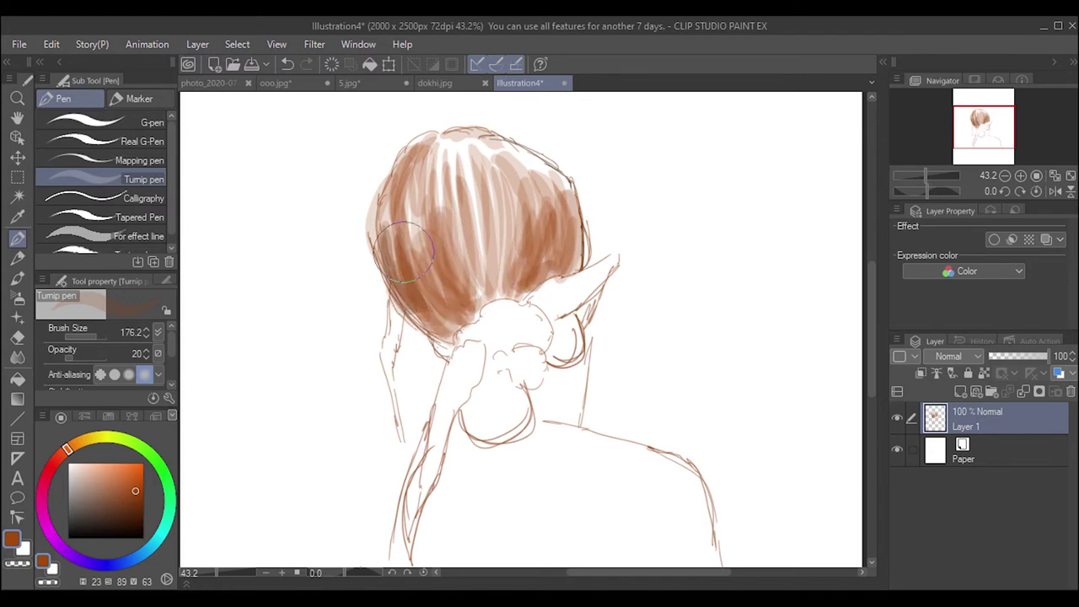
drag(397, 244, 447, 328)
mouse_move(421, 295)
mouse_down()
mouse_move(477, 283)
mouse_move(433, 157)
mouse_move(438, 241)
mouse_move(434, 139)
mouse_move(473, 269)
mouse_up()
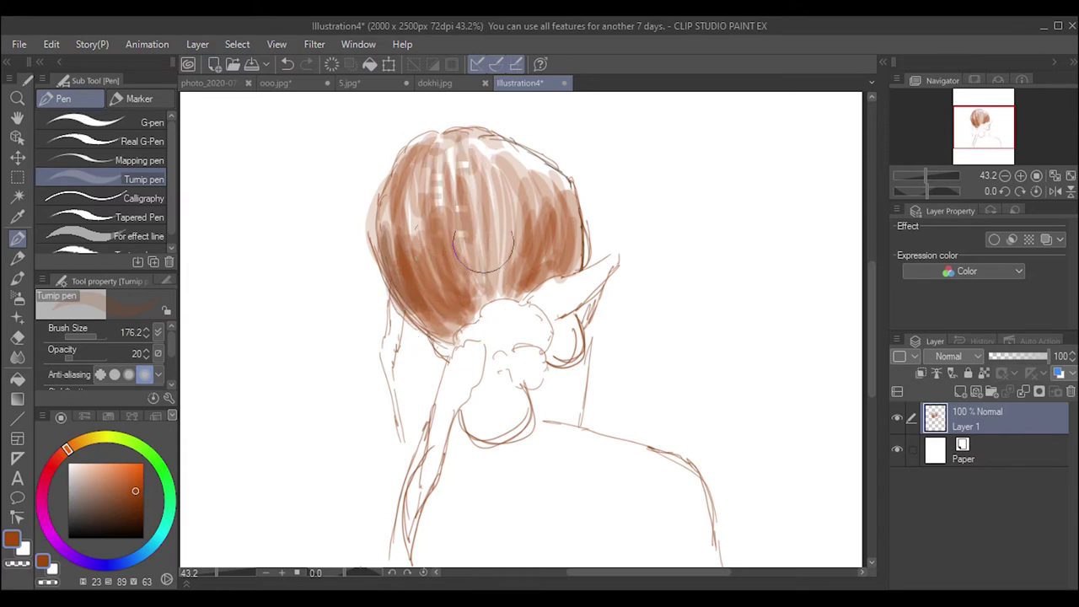
mouse_move(505, 236)
mouse_down()
mouse_move(493, 126)
mouse_move(507, 266)
mouse_move(517, 235)
mouse_up()
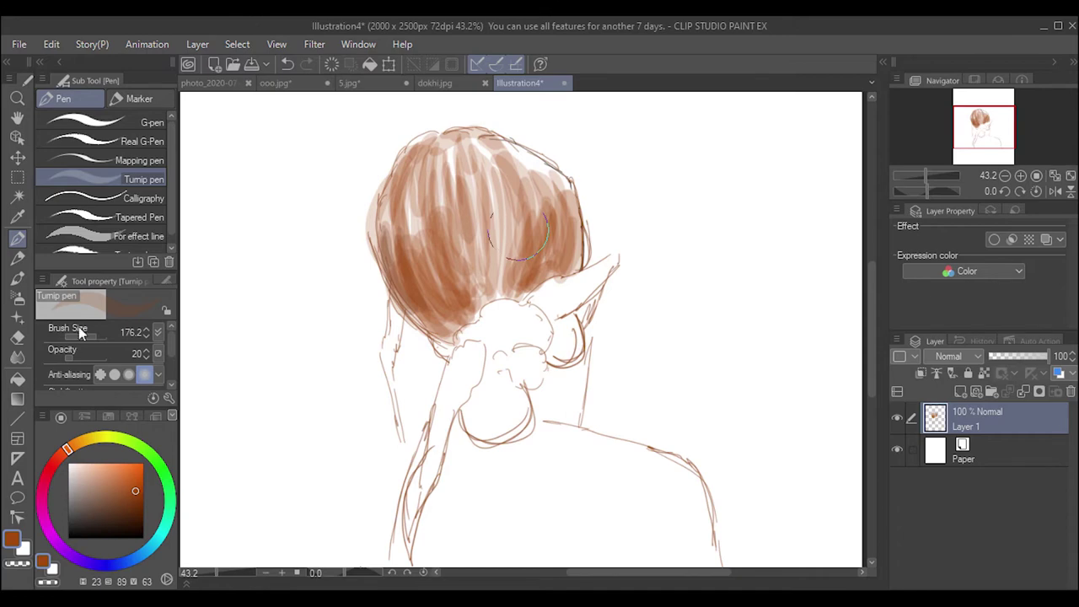
- At Brush Size 32.8, darken the hair's right edge and shade the ear
drag(79, 333, 89, 335)
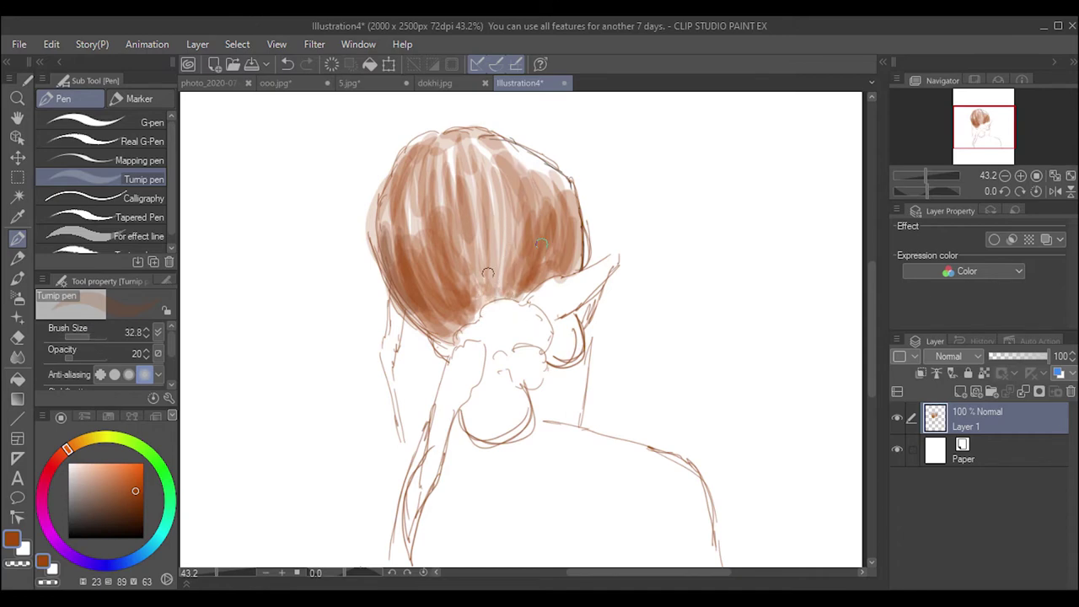
drag(487, 273, 576, 262)
key(ctrl+z)
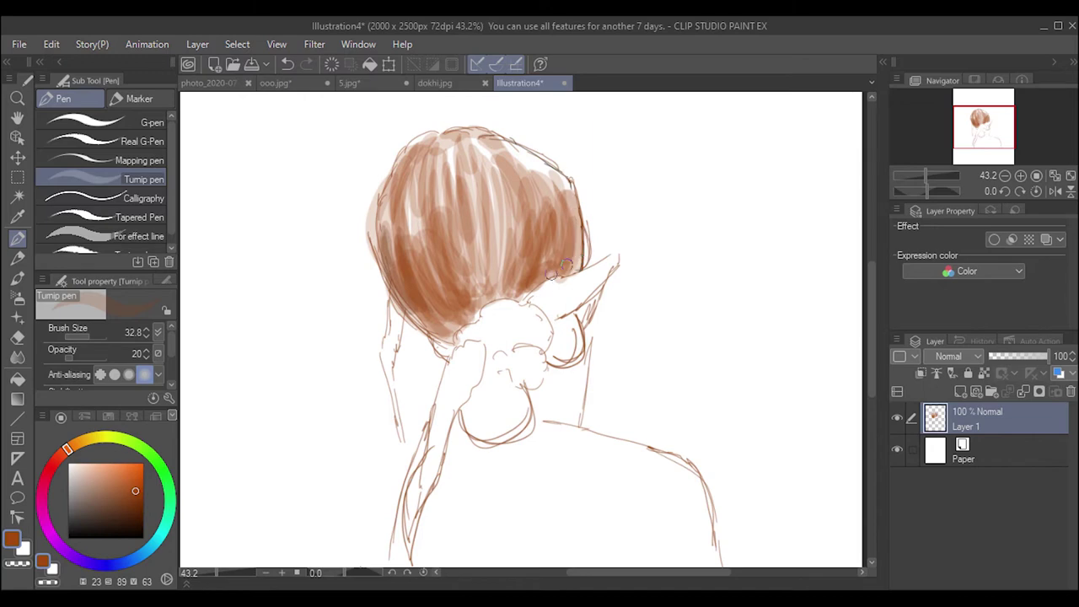
key(ctrl+y)
mouse_move(592, 316)
mouse_down()
mouse_move(582, 308)
mouse_move(555, 323)
mouse_move(560, 364)
mouse_up()
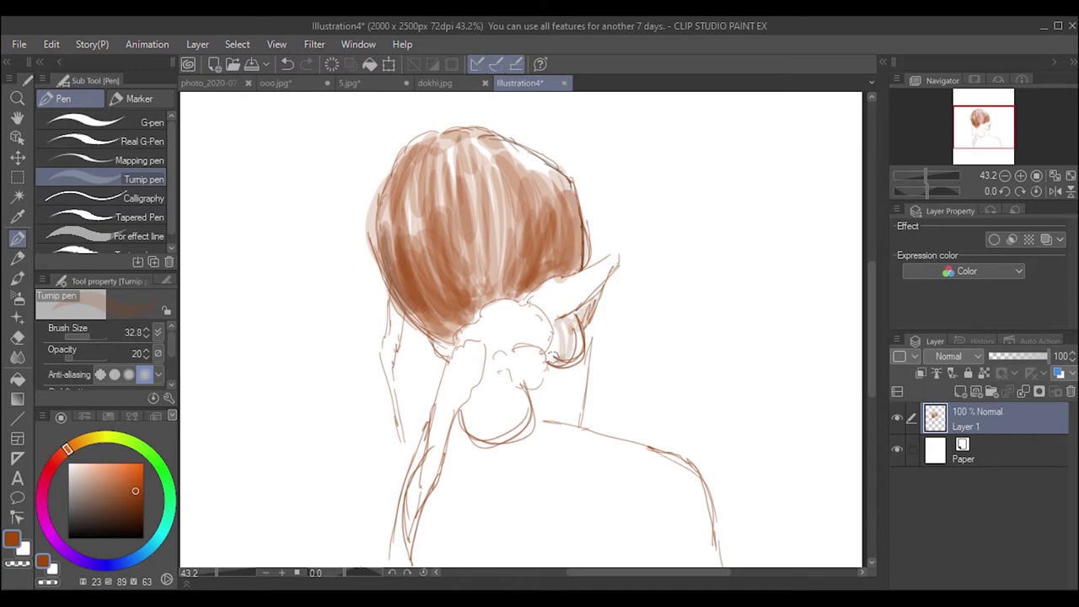
mouse_move(563, 327)
mouse_down()
mouse_move(577, 361)
mouse_move(558, 327)
mouse_up()
- Add light neck strokes, pick dark brown from the Approximate color grid, and set Brush Size 47.6
click(135, 518)
click(134, 490)
mouse_move(483, 401)
mouse_down()
mouse_move(480, 380)
mouse_move(472, 411)
mouse_move(474, 399)
mouse_up()
click(135, 517)
click(155, 416)
click(115, 484)
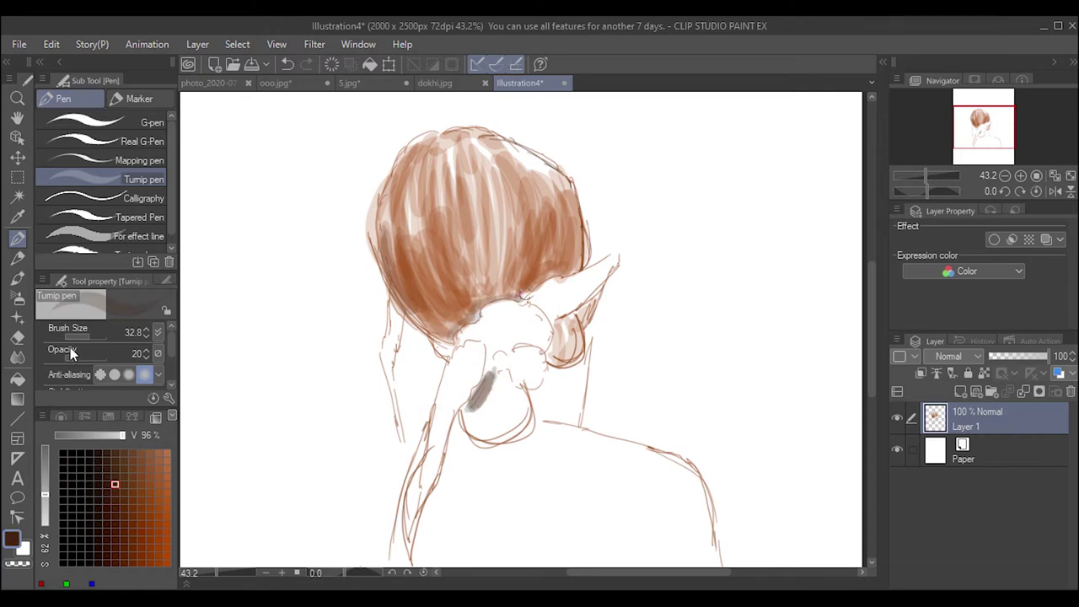
mouse_move(90, 334)
mouse_down()
mouse_move(75, 333)
mouse_move(110, 358)
mouse_up()
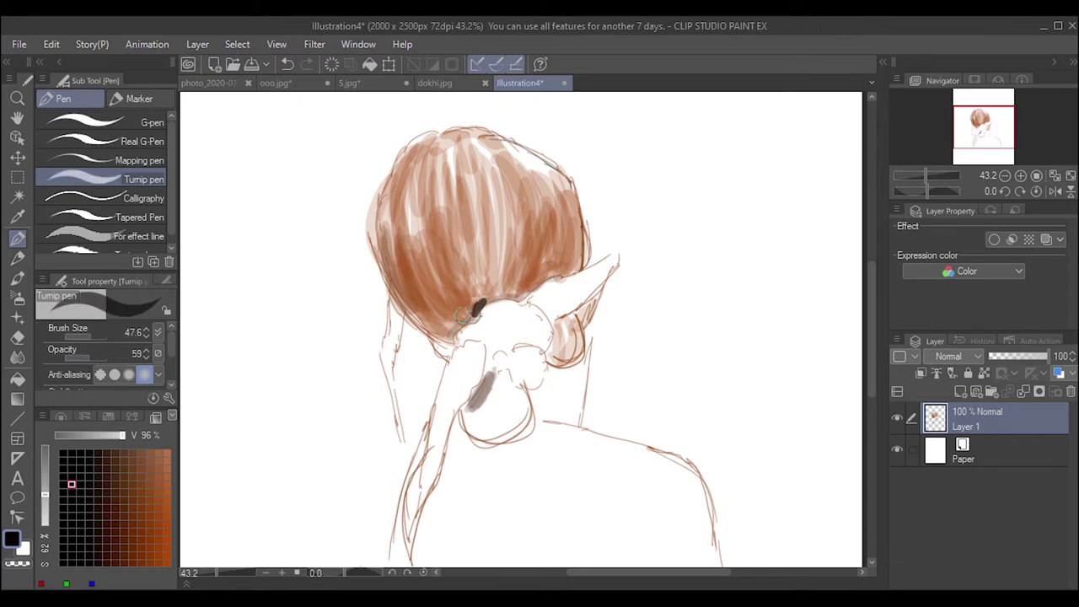
- Paint dark brown strands along the hair's lower-left edge
drag(411, 240, 462, 313)
alt+click(436, 269)
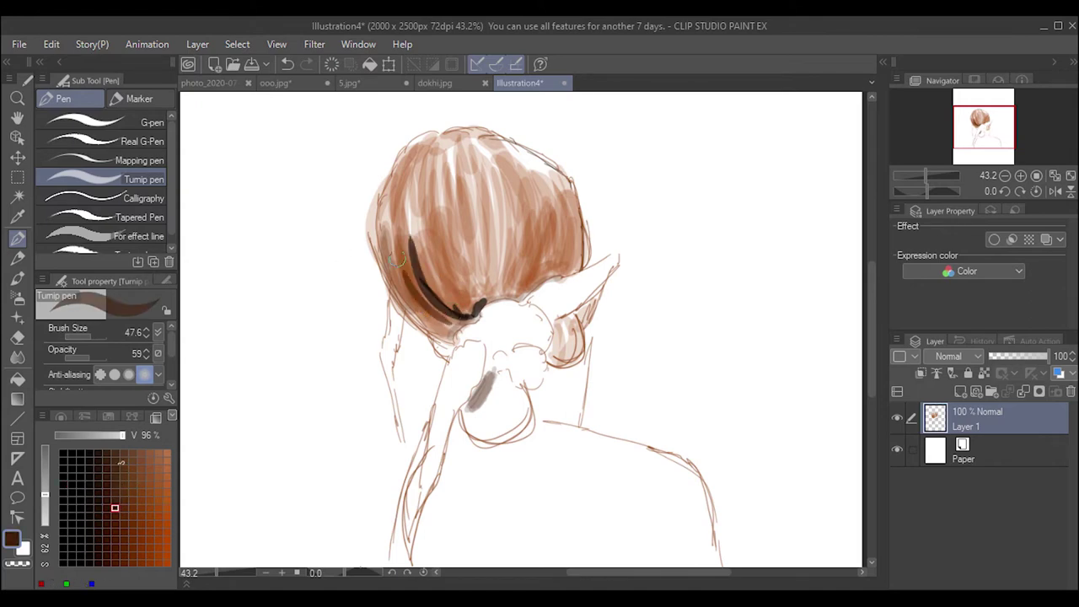
mouse_move(402, 268)
mouse_down()
mouse_move(449, 325)
mouse_move(440, 335)
mouse_up()
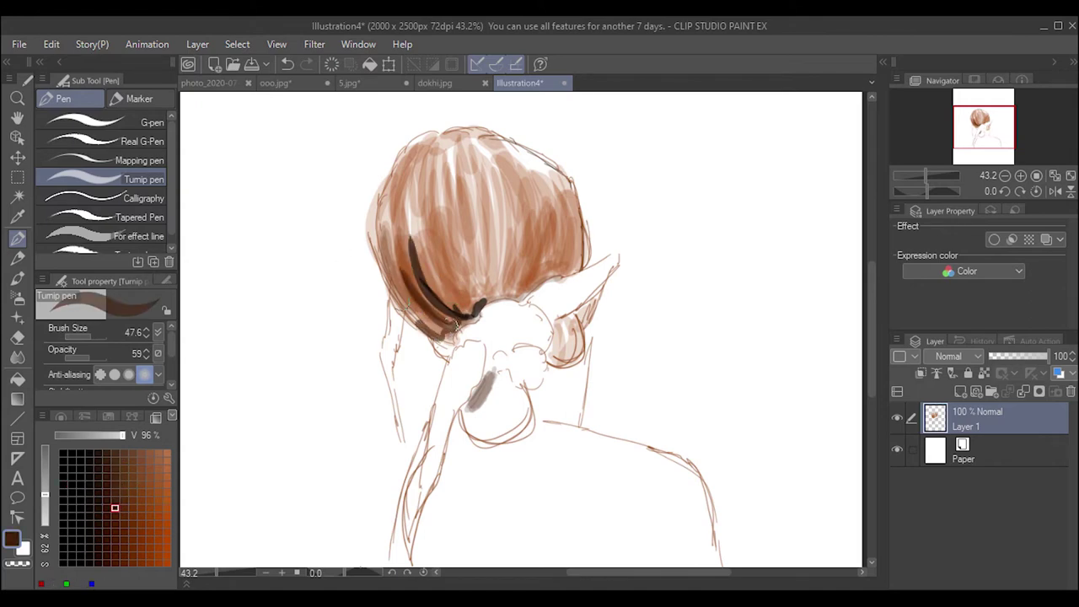
drag(396, 280, 440, 346)
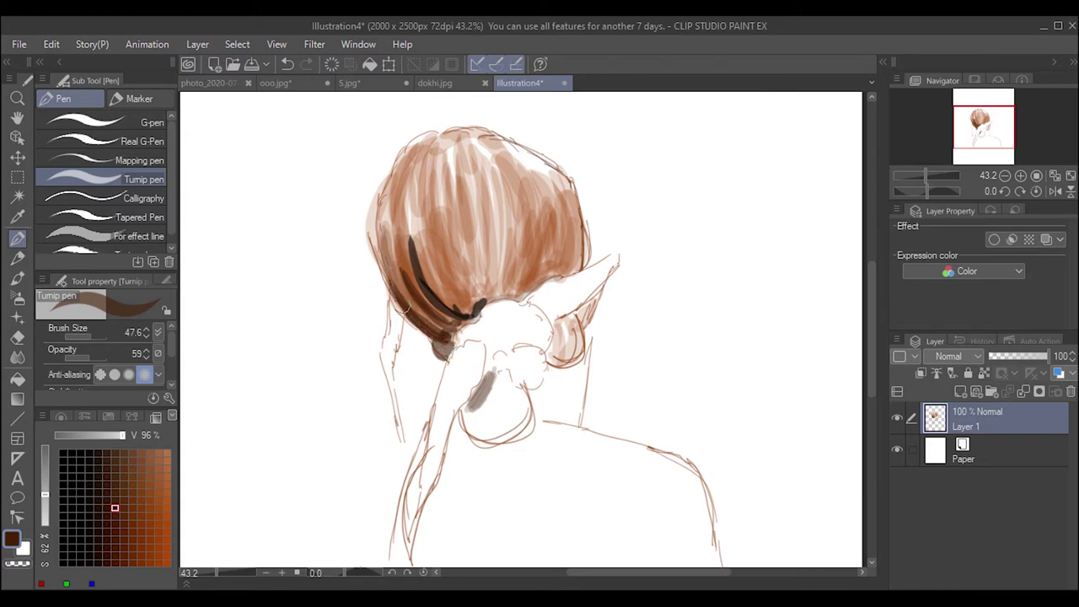
drag(393, 280, 436, 327)
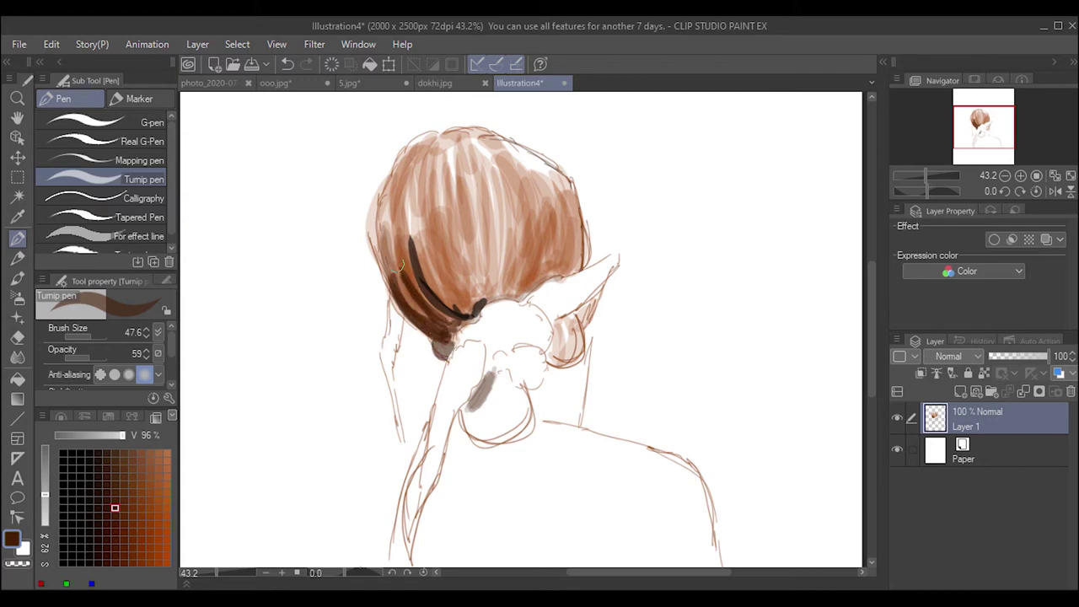
drag(389, 217, 441, 310)
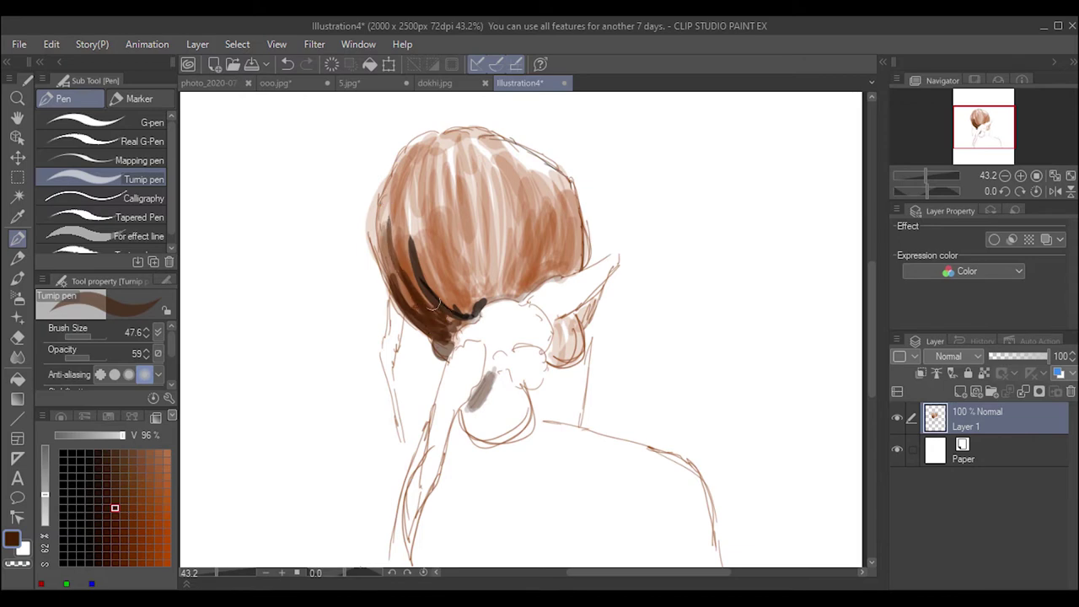
drag(398, 229, 452, 323)
key(ctrl+z)
drag(409, 249, 447, 333)
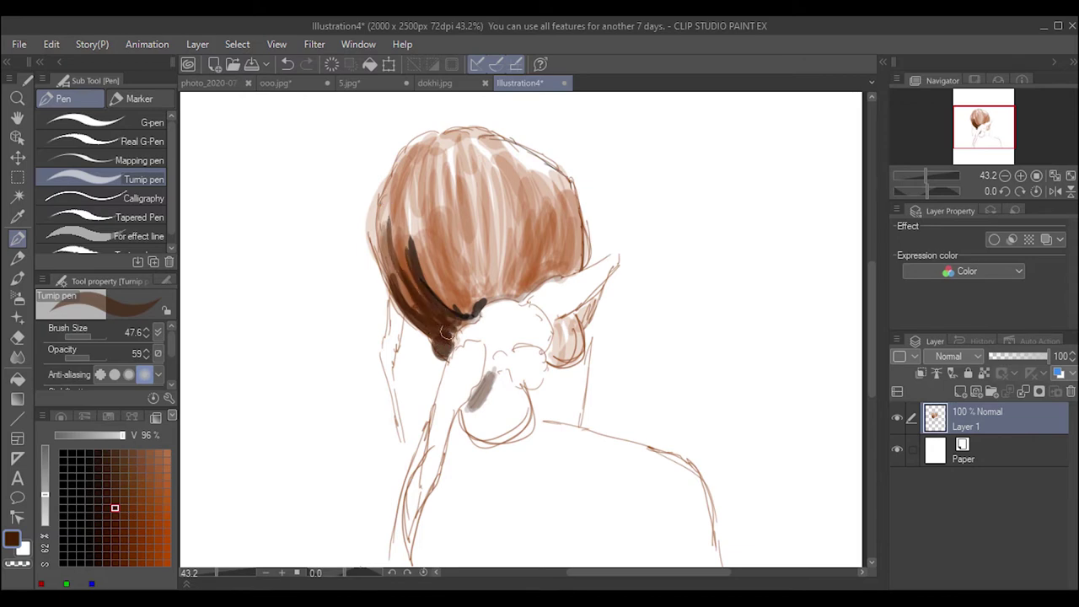
mouse_move(420, 242)
mouse_down()
mouse_move(452, 295)
mouse_move(477, 312)
mouse_up()
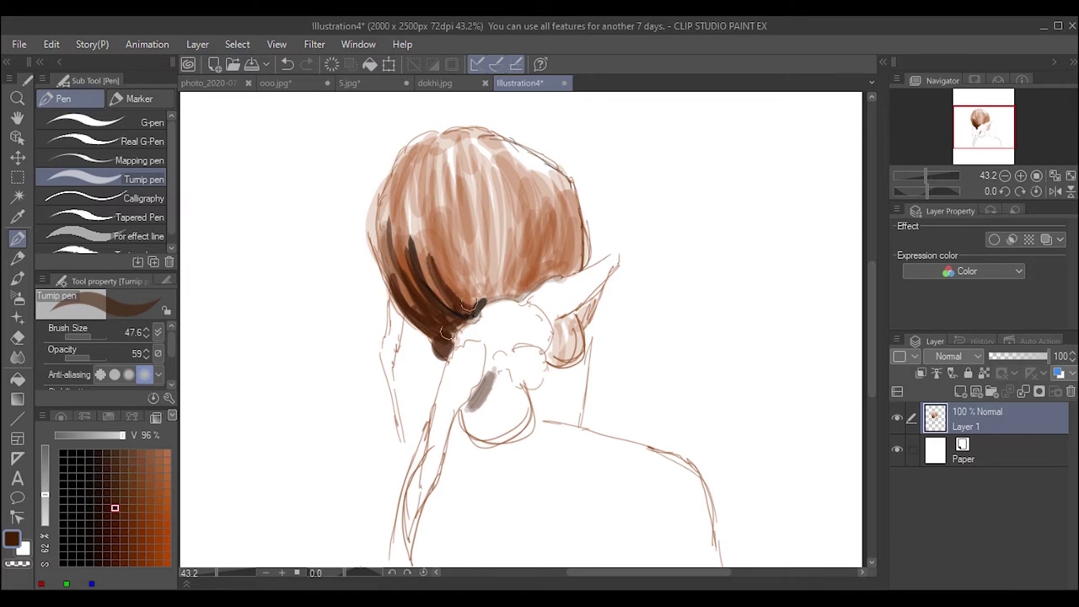
mouse_move(421, 254)
mouse_down()
mouse_move(460, 314)
mouse_move(403, 210)
mouse_up()
drag(425, 296, 388, 217)
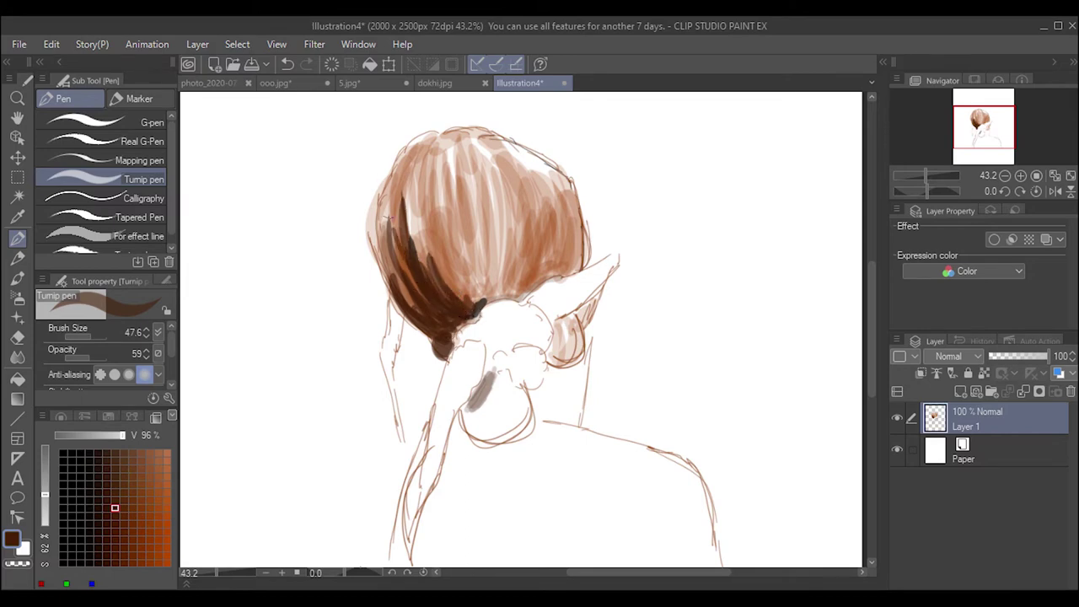
drag(426, 301, 399, 253)
- Paint dark strands up the middle of the hair and the lower-left hair mass
drag(493, 297, 496, 202)
mouse_move(494, 287)
mouse_down()
mouse_move(496, 220)
mouse_move(492, 289)
mouse_move(447, 252)
mouse_move(476, 307)
mouse_up()
key(ctrl+z)
key(ctrl+z)
drag(428, 199, 472, 316)
drag(446, 255, 477, 302)
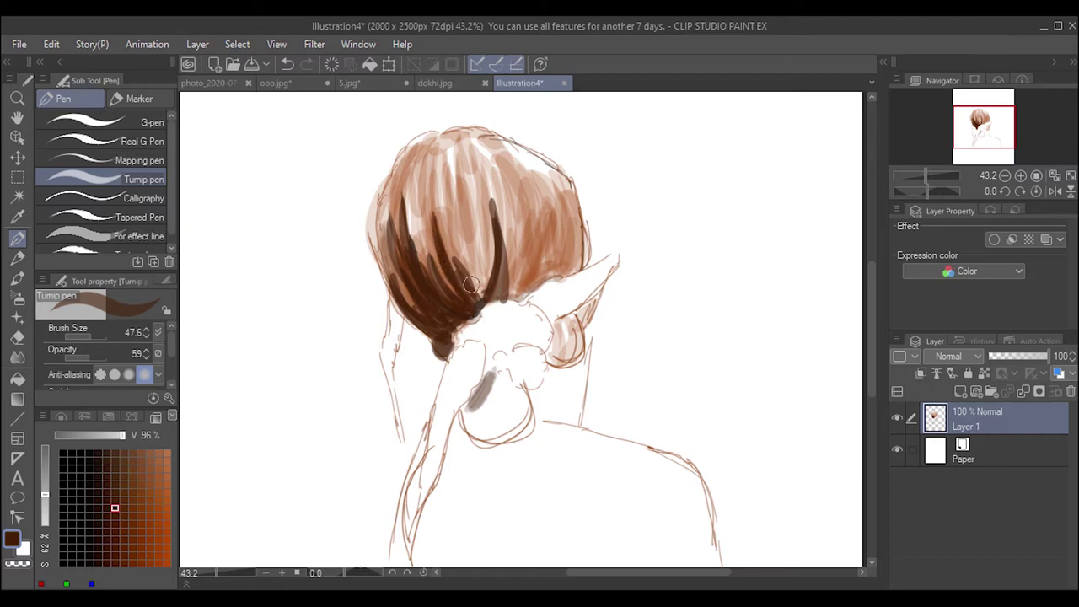
mouse_move(445, 240)
mouse_down()
mouse_move(472, 305)
mouse_move(448, 298)
mouse_move(465, 310)
mouse_up()
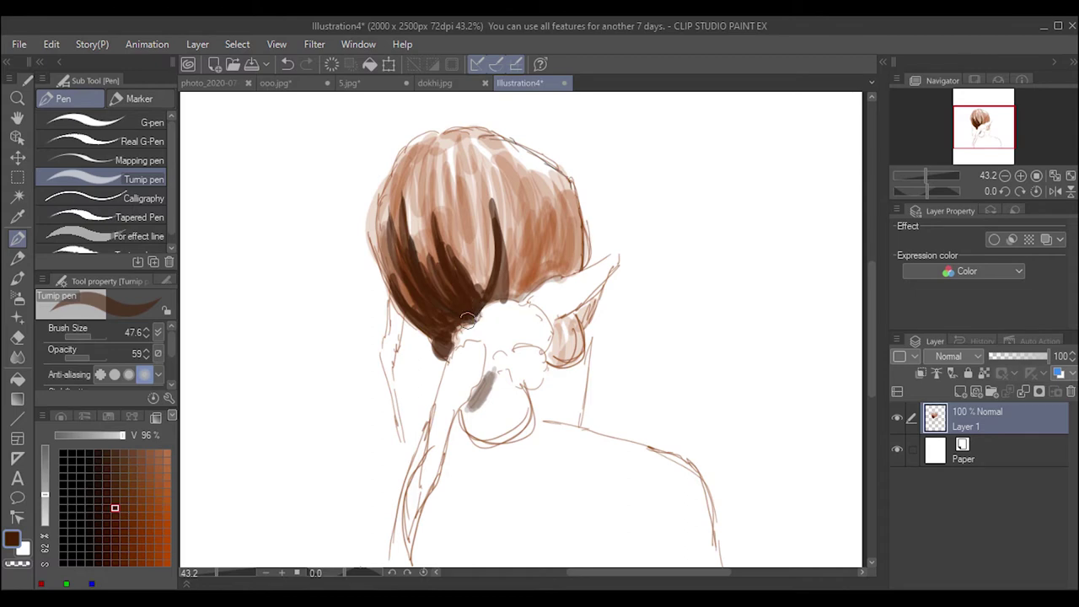
key(ctrl+z)
key(ctrl+y)
- Add dark strands along the hair's right side, centre and crown
drag(533, 235, 516, 291)
drag(536, 215, 506, 293)
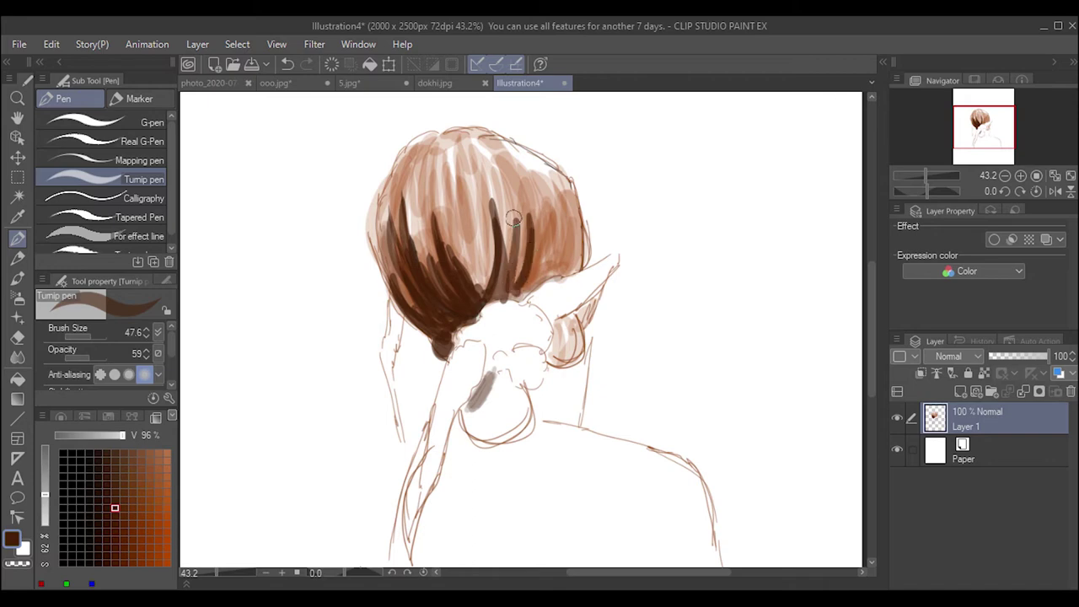
drag(516, 251, 510, 291)
mouse_move(539, 215)
mouse_down()
mouse_move(522, 290)
mouse_move(529, 258)
mouse_move(496, 291)
mouse_up()
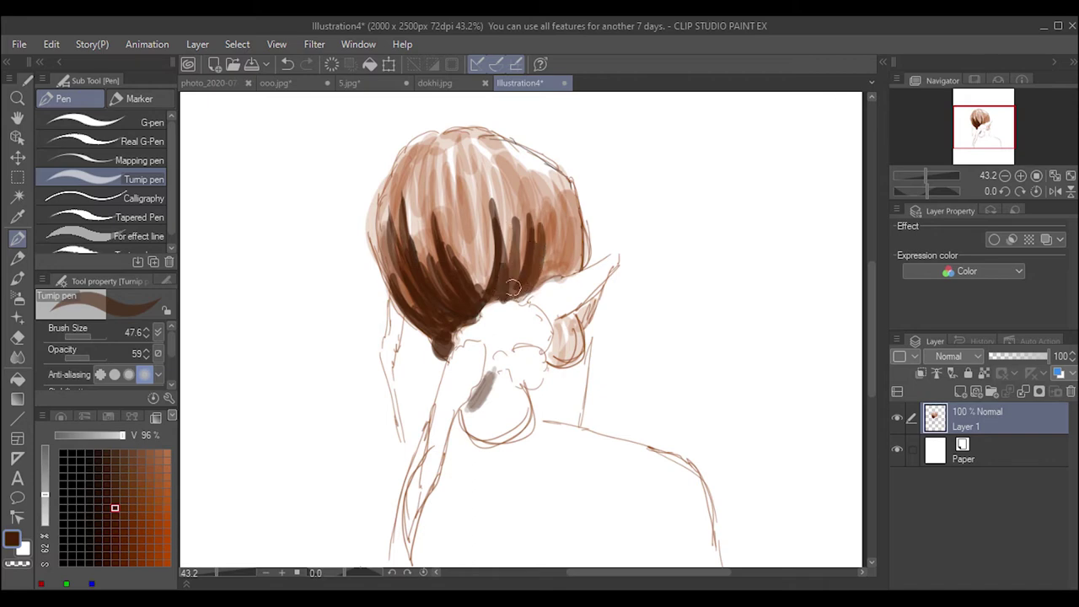
mouse_move(502, 218)
mouse_down()
mouse_move(515, 284)
mouse_move(494, 247)
mouse_move(511, 296)
mouse_up()
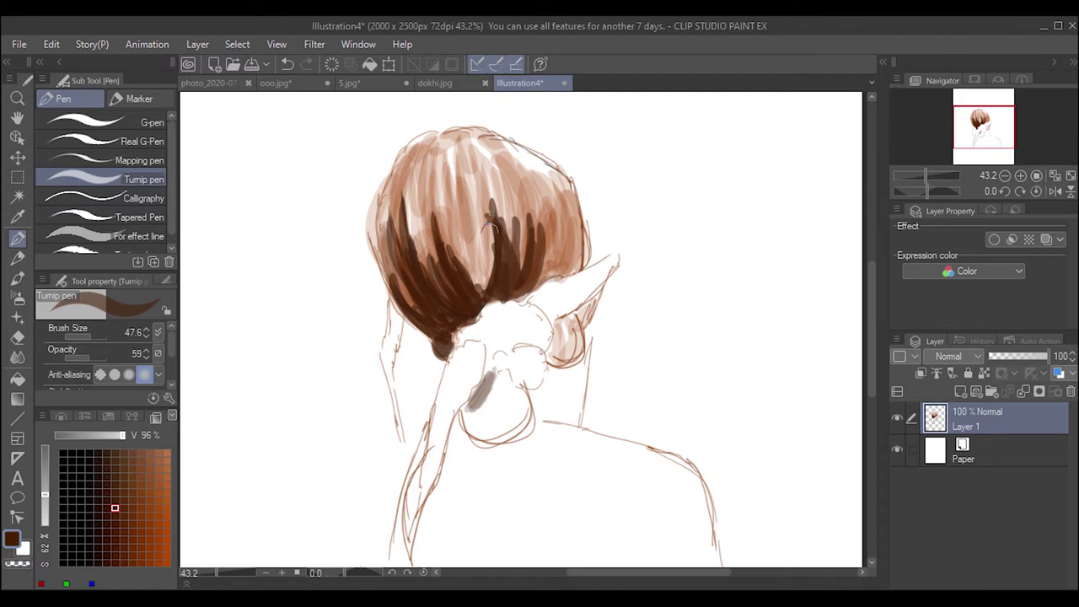
mouse_move(492, 227)
mouse_down()
mouse_move(486, 286)
mouse_move(513, 192)
mouse_move(509, 246)
mouse_move(521, 274)
mouse_move(512, 199)
mouse_up()
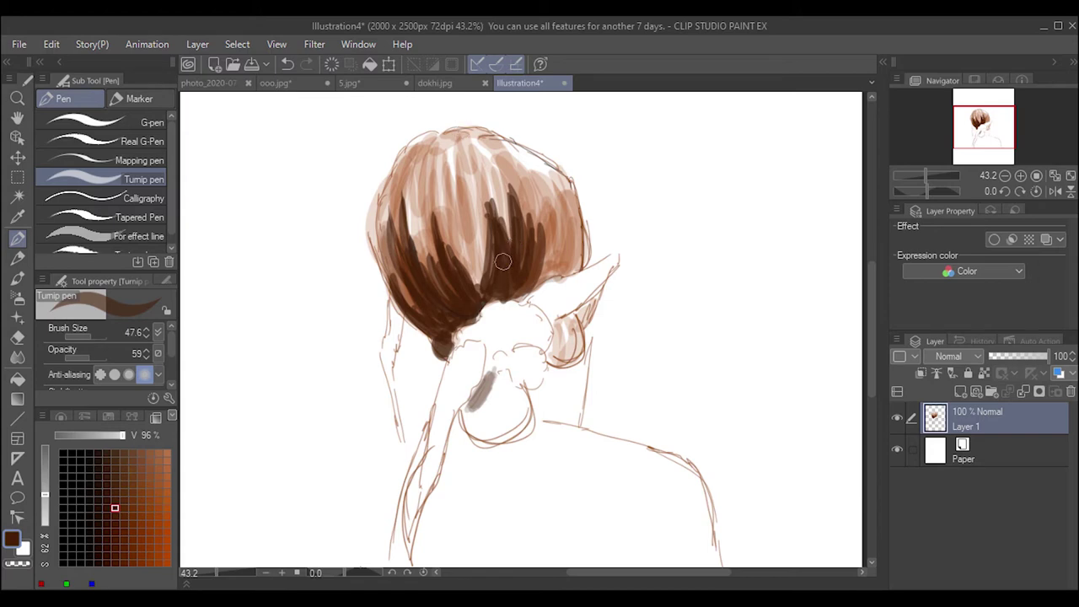
mouse_move(462, 131)
mouse_down()
mouse_move(481, 145)
mouse_move(480, 168)
mouse_up()
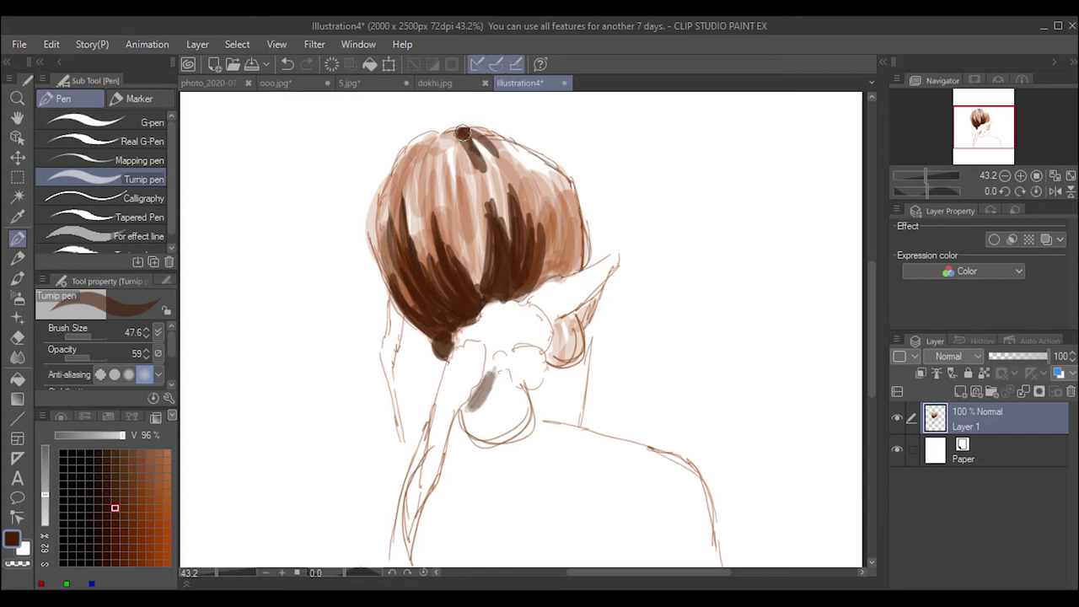
mouse_move(430, 139)
mouse_down()
mouse_move(411, 163)
mouse_move(422, 172)
mouse_move(404, 171)
mouse_up()
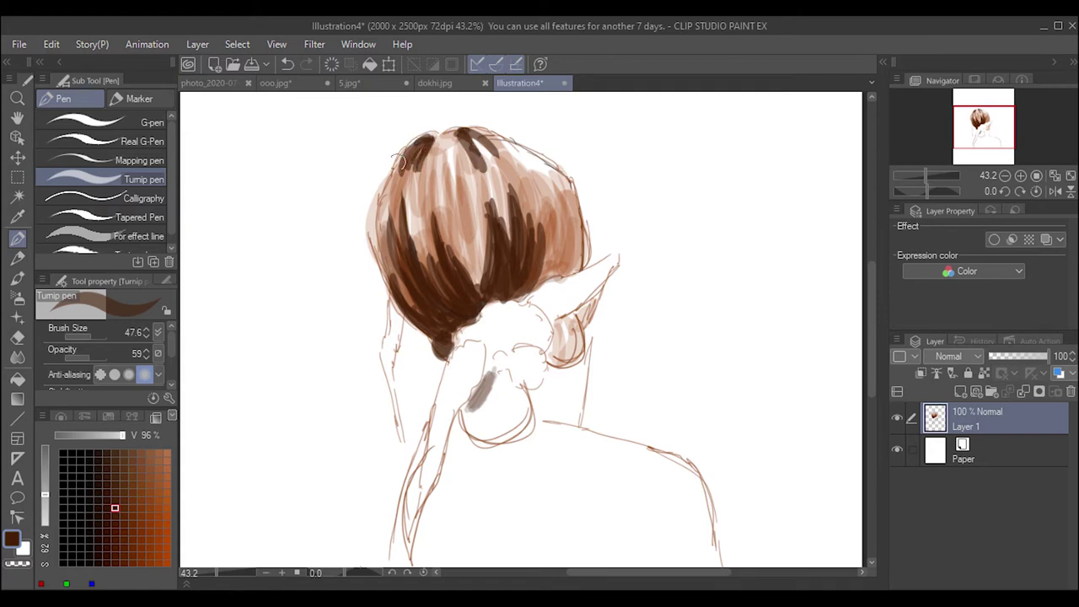
- Paint light orange-brown strands at 44 opacity down the hair's left side and centre
click(141, 507)
drag(409, 154, 394, 209)
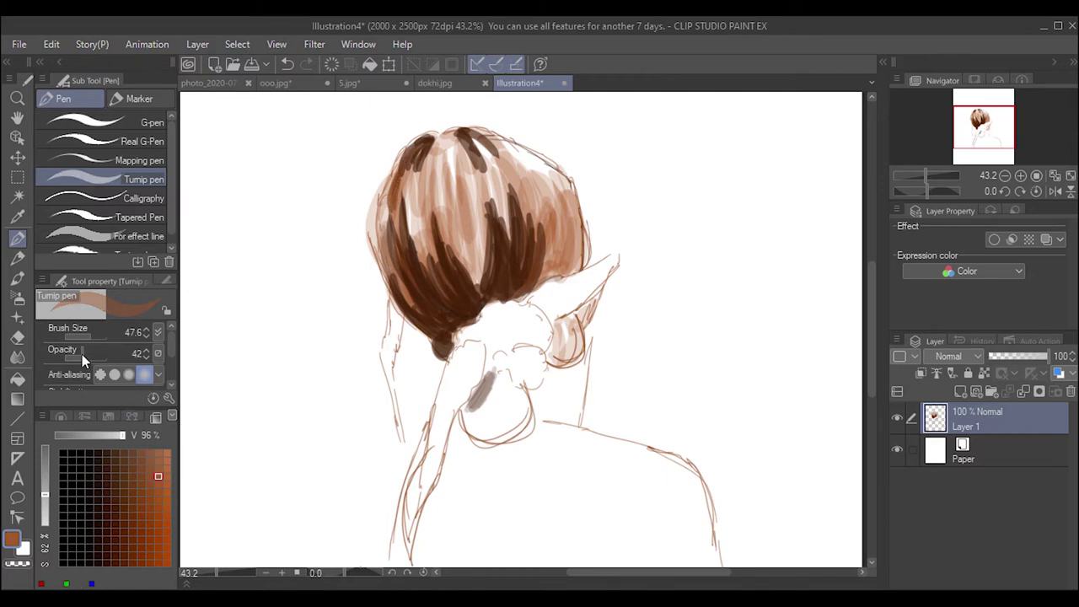
drag(410, 162, 425, 253)
drag(424, 139, 430, 273)
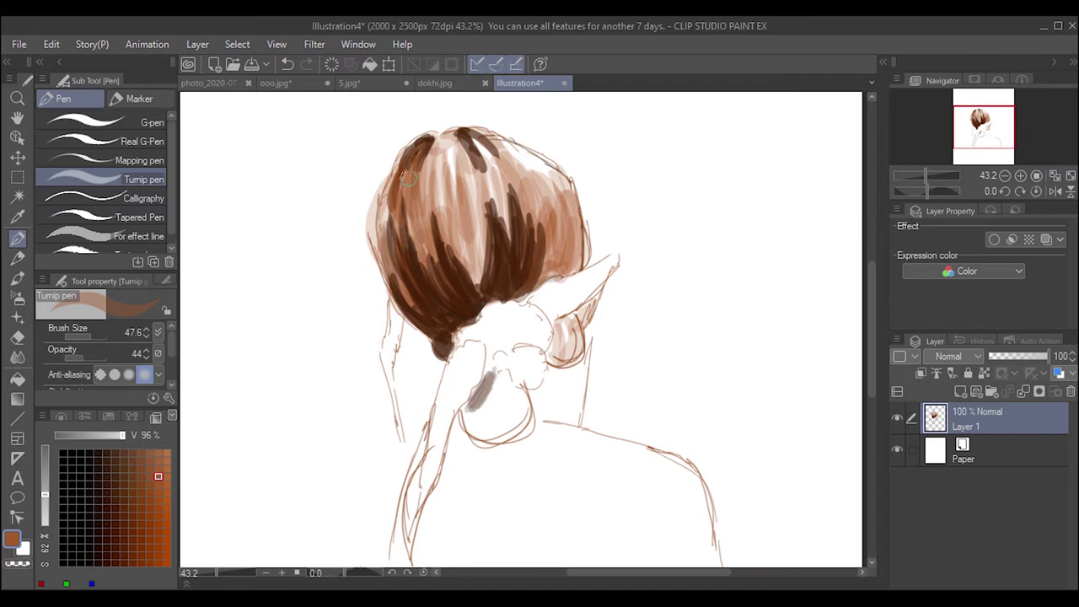
mouse_move(386, 177)
mouse_down()
mouse_move(396, 278)
mouse_move(413, 261)
mouse_move(426, 274)
mouse_up()
drag(415, 211, 420, 253)
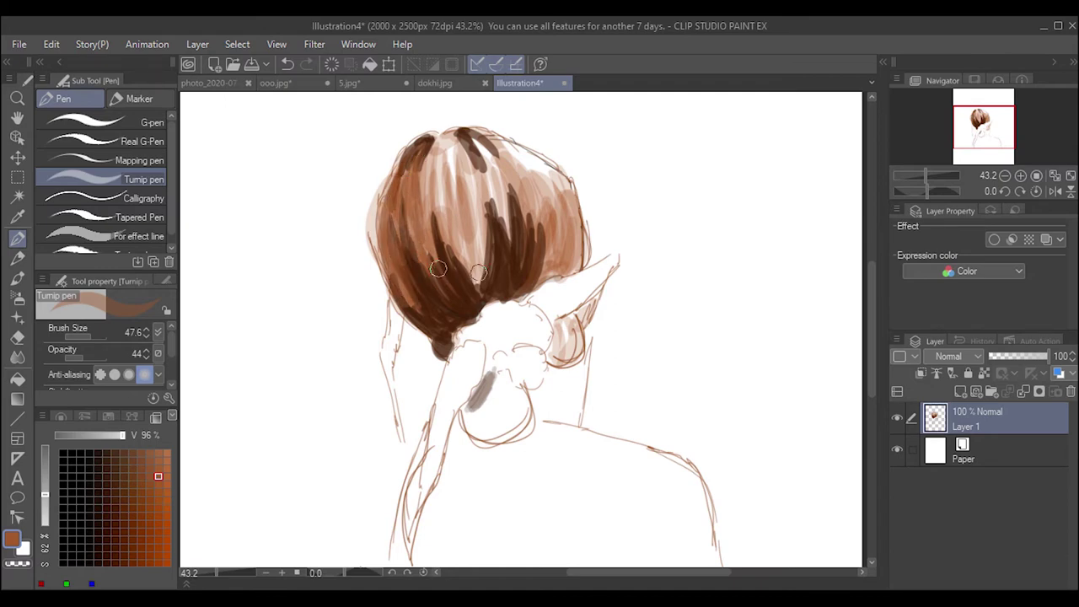
drag(480, 190, 476, 282)
drag(462, 217, 477, 290)
drag(478, 187, 482, 276)
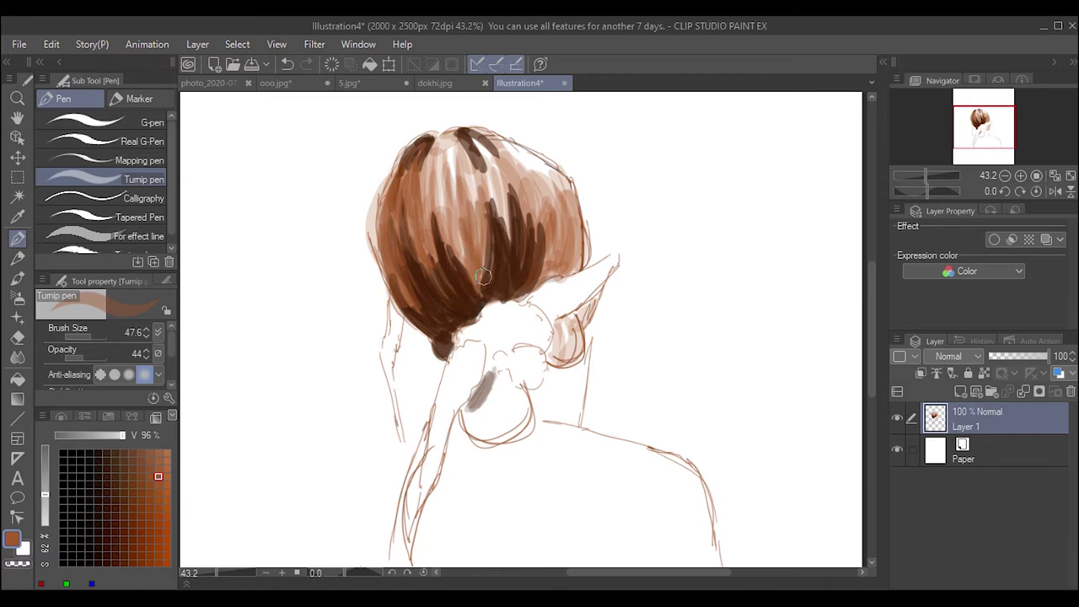
- Shade the lower middle hair with near-black at higher opacity
click(88, 508)
drag(92, 352, 114, 354)
mouse_move(499, 253)
mouse_down()
mouse_move(496, 295)
mouse_move(486, 293)
mouse_move(511, 295)
mouse_move(510, 275)
mouse_move(509, 302)
mouse_up()
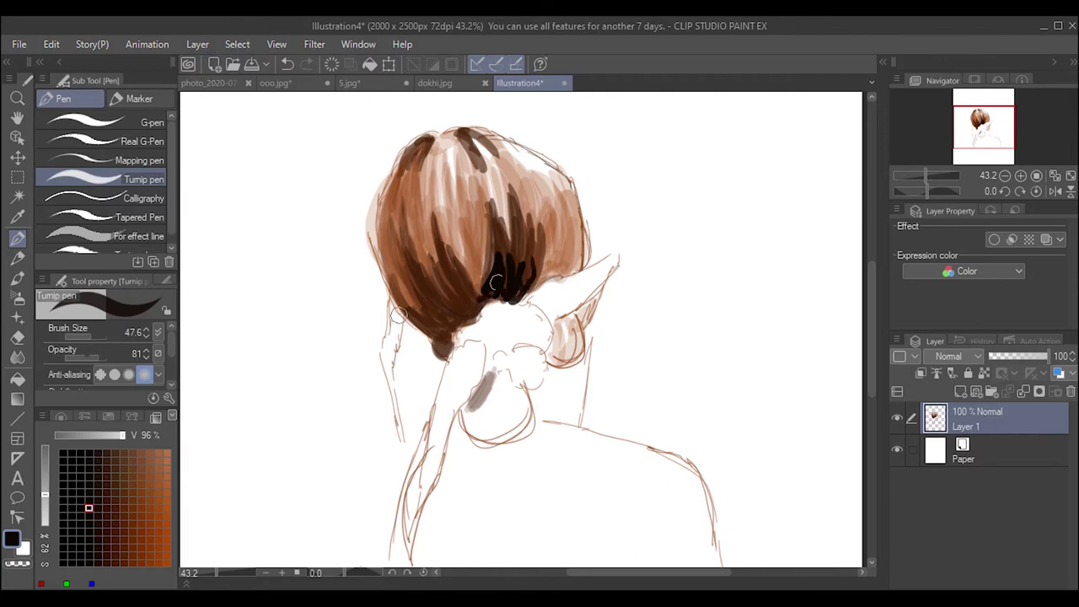
- Extend near-black shadow across the lower-left hair and tip, then set brush size to 121.3
mouse_move(512, 234)
mouse_down()
mouse_move(513, 292)
mouse_move(481, 301)
mouse_up()
mouse_move(530, 259)
mouse_down()
mouse_move(472, 302)
mouse_move(462, 291)
mouse_move(435, 301)
mouse_move(434, 335)
mouse_up()
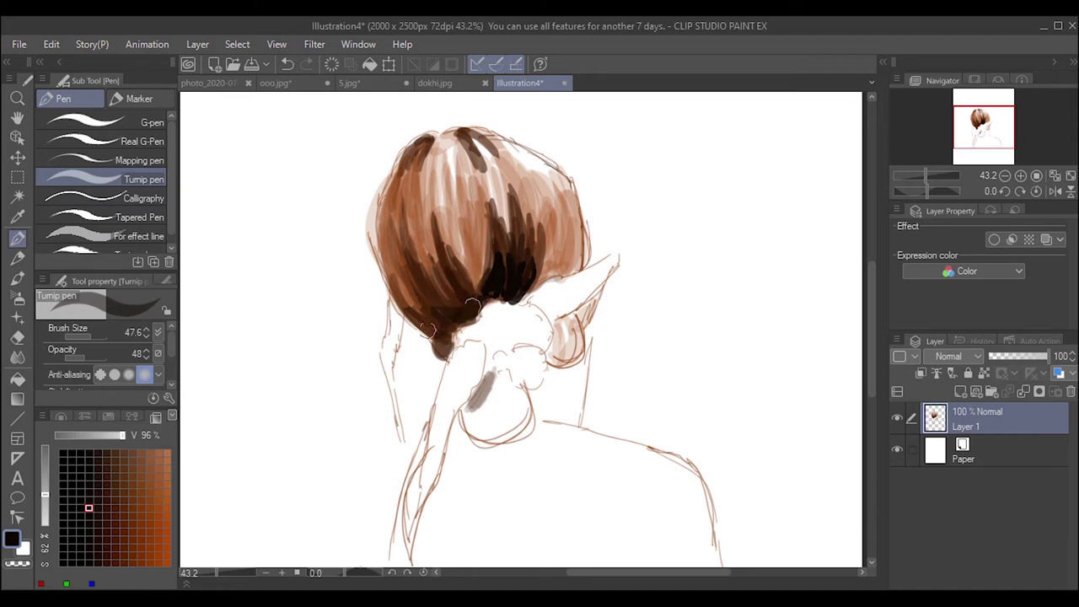
mouse_move(472, 296)
mouse_down()
mouse_move(430, 333)
mouse_move(437, 342)
mouse_up()
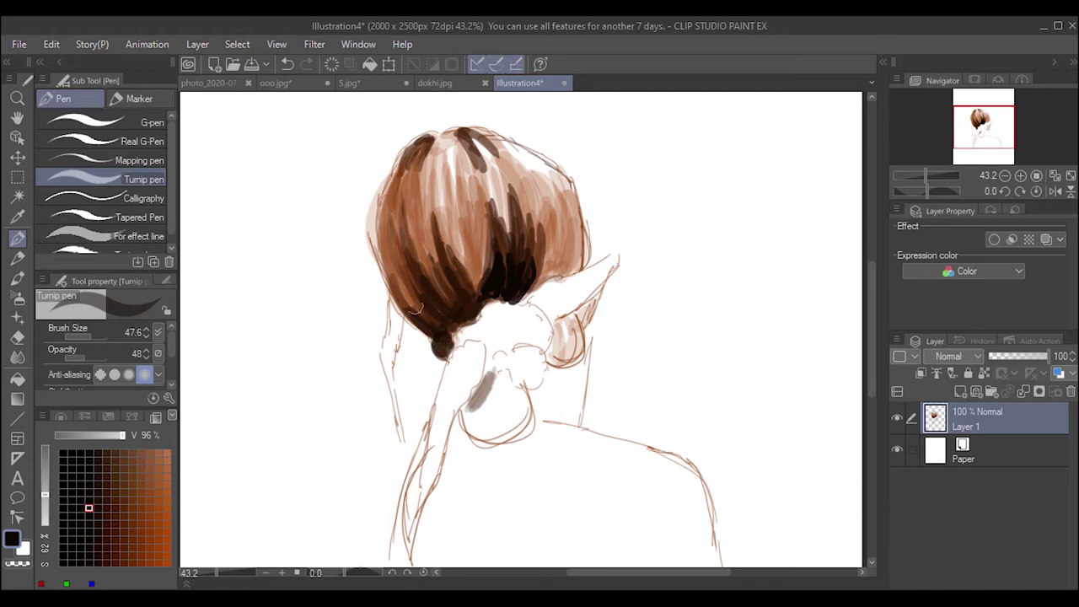
drag(436, 332, 439, 345)
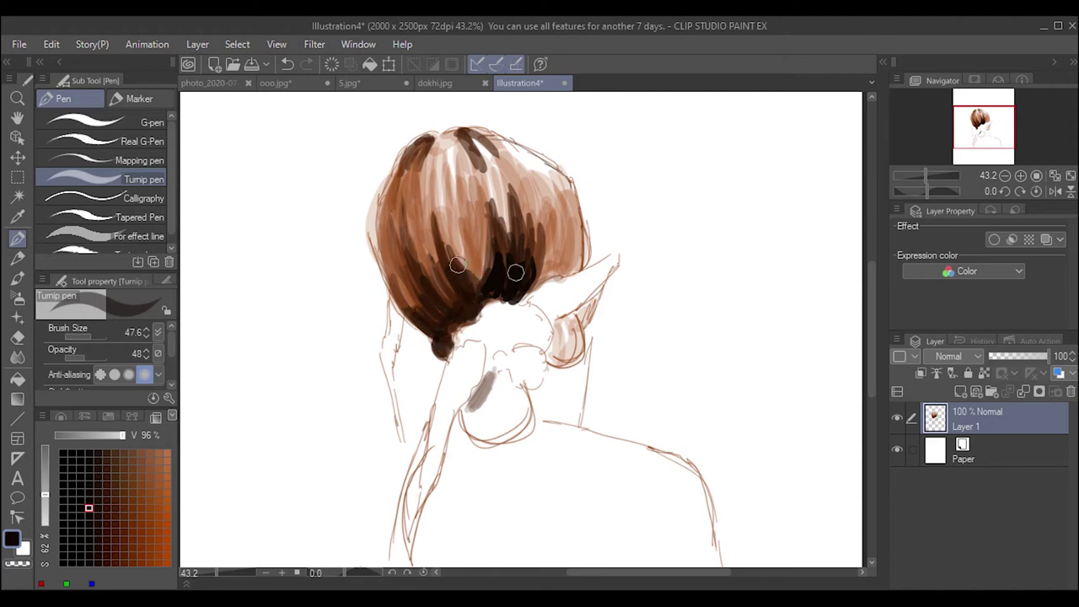
mouse_move(450, 265)
mouse_down()
mouse_move(451, 302)
mouse_move(396, 194)
mouse_up()
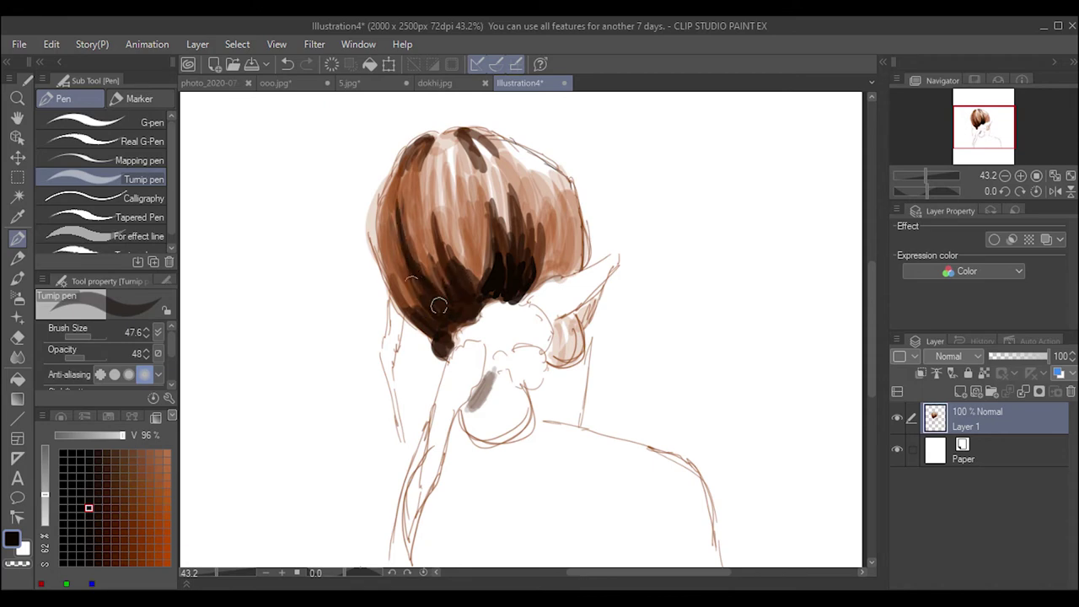
mouse_move(419, 308)
mouse_down()
mouse_move(444, 286)
mouse_move(417, 234)
mouse_up()
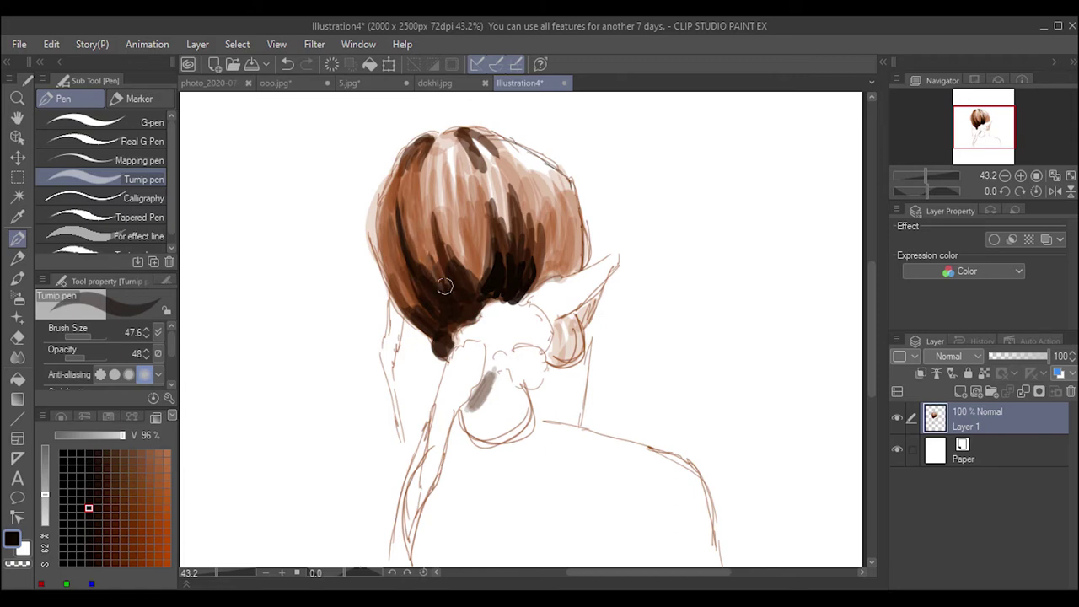
drag(90, 336, 87, 328)
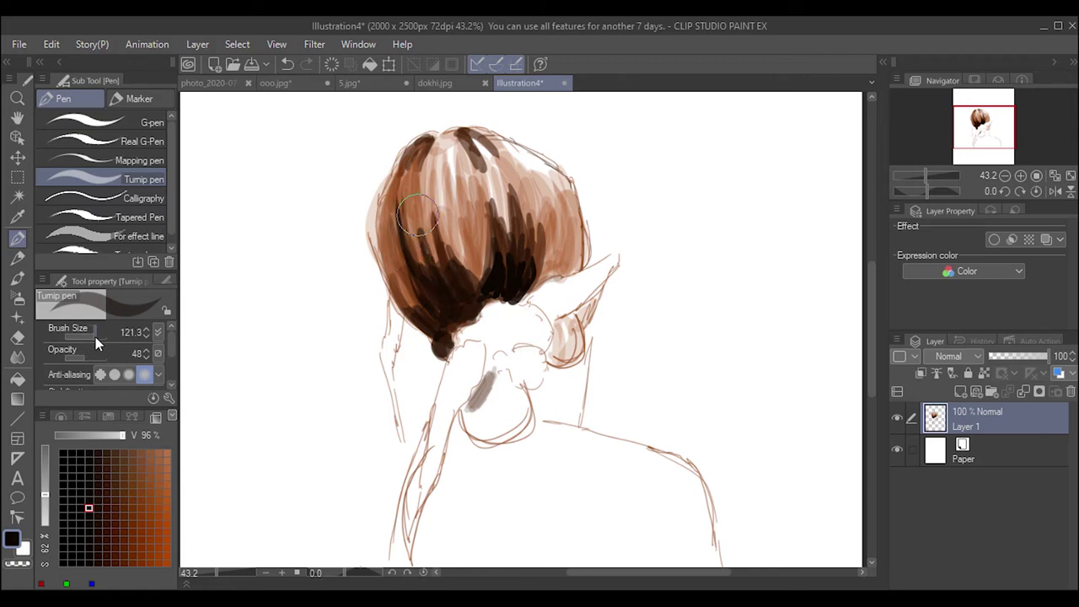
- Build up near-black shading on the lower-left hair and the right side
mouse_move(392, 181)
mouse_down()
mouse_move(417, 242)
mouse_move(362, 174)
mouse_move(406, 217)
mouse_move(414, 253)
mouse_move(392, 253)
mouse_move(397, 236)
mouse_move(413, 329)
mouse_move(426, 345)
mouse_up()
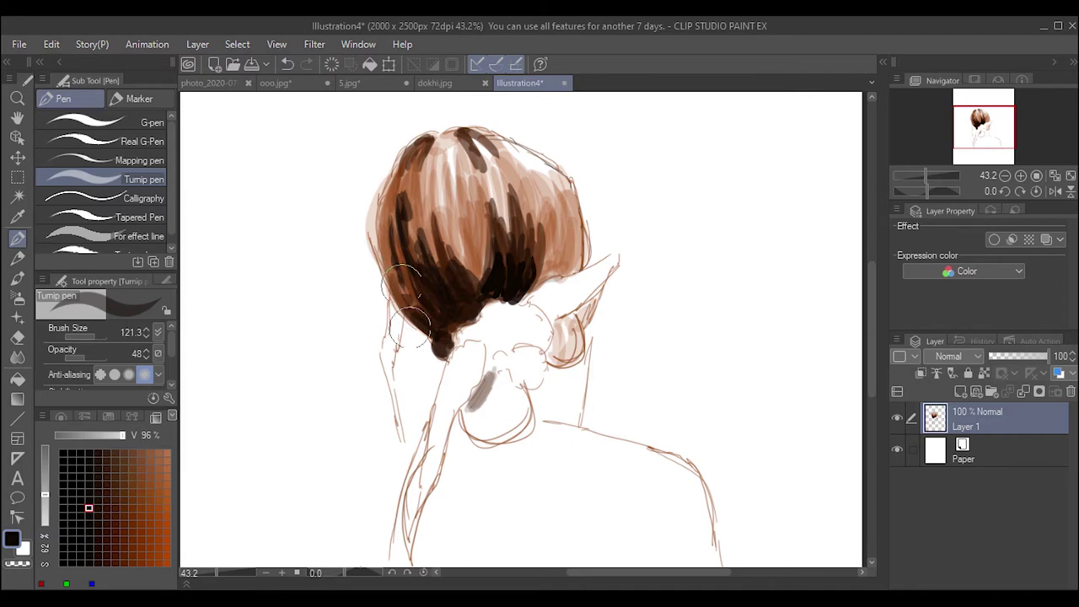
mouse_move(379, 269)
mouse_down()
mouse_move(421, 337)
mouse_move(427, 268)
mouse_move(405, 314)
mouse_move(434, 325)
mouse_up()
drag(443, 268, 411, 301)
mouse_move(531, 277)
mouse_down()
mouse_move(540, 248)
mouse_move(527, 219)
mouse_move(544, 228)
mouse_move(546, 283)
mouse_move(561, 278)
mouse_move(510, 228)
mouse_up()
- Layer medium and light brown strands over the right and upper-right hair, plus darker brown strokes
alt+click(539, 227)
mouse_move(540, 261)
mouse_down()
mouse_move(536, 228)
mouse_move(556, 278)
mouse_up()
drag(565, 198, 548, 270)
drag(544, 219, 560, 282)
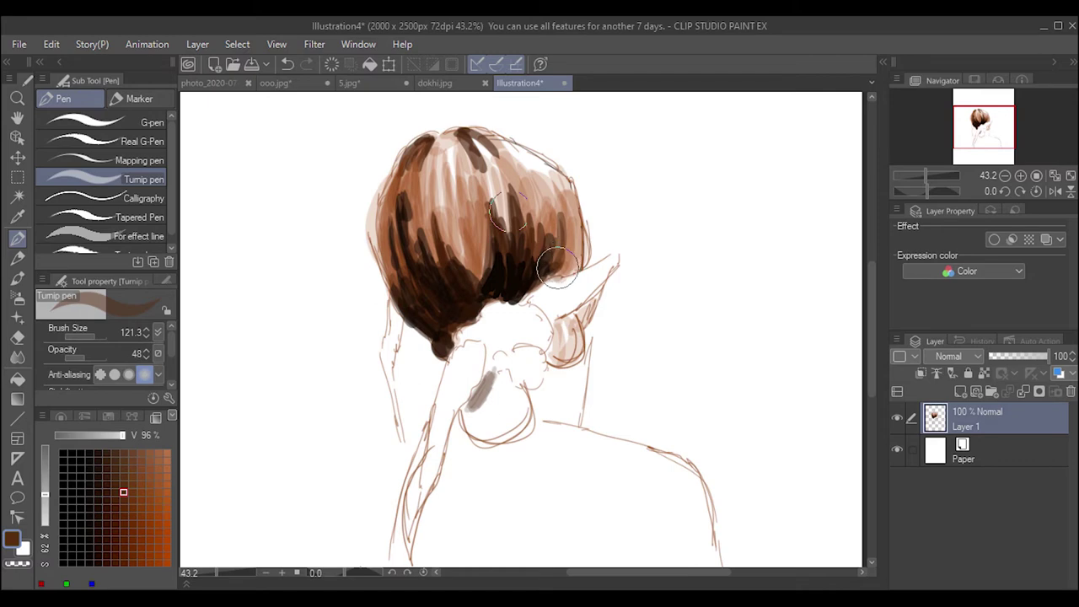
mouse_move(575, 181)
mouse_down()
mouse_move(561, 269)
mouse_move(573, 194)
mouse_move(531, 262)
mouse_move(557, 236)
mouse_up()
drag(531, 177, 540, 249)
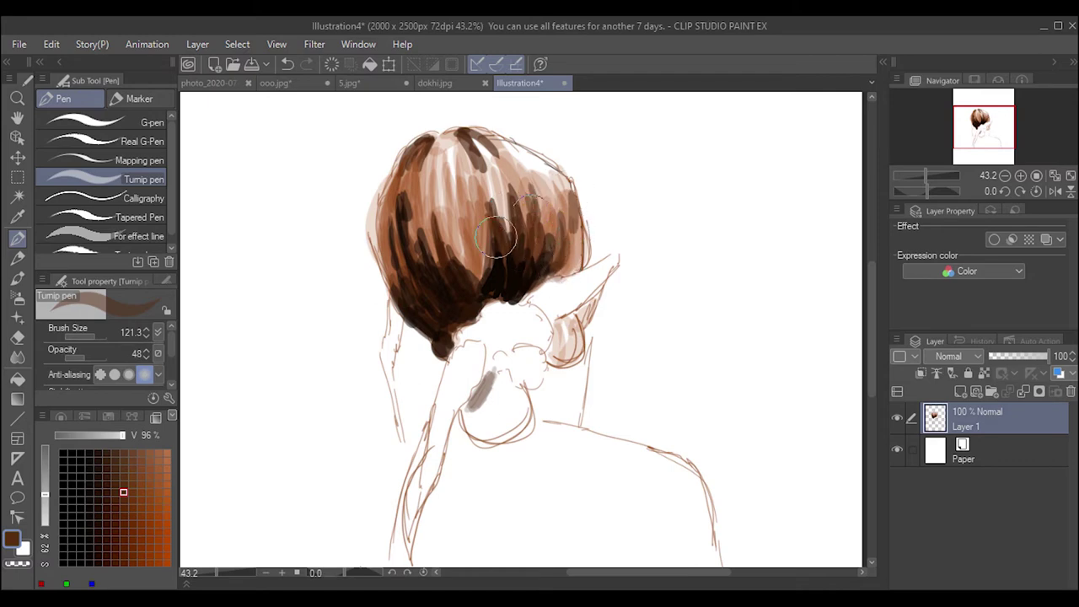
mouse_move(489, 221)
mouse_down()
mouse_move(531, 215)
mouse_move(544, 241)
mouse_up()
alt+click(527, 203)
mouse_move(519, 186)
mouse_down()
mouse_move(548, 244)
mouse_move(504, 257)
mouse_up()
- Undo the last dark stroke and paint light peach highlights across the hair's crown
key(ctrl+z)
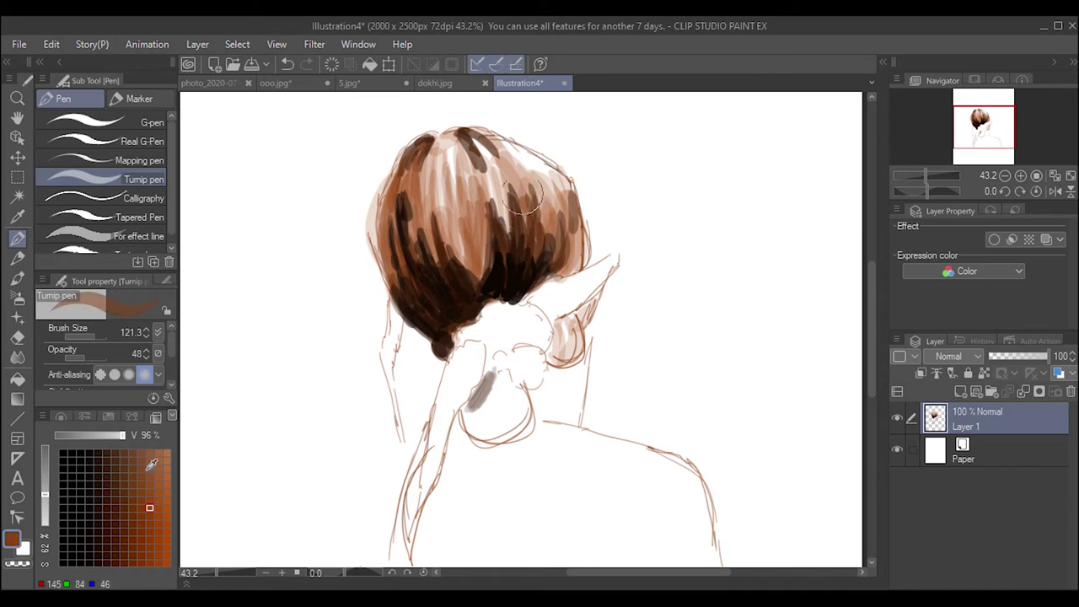
click(60, 418)
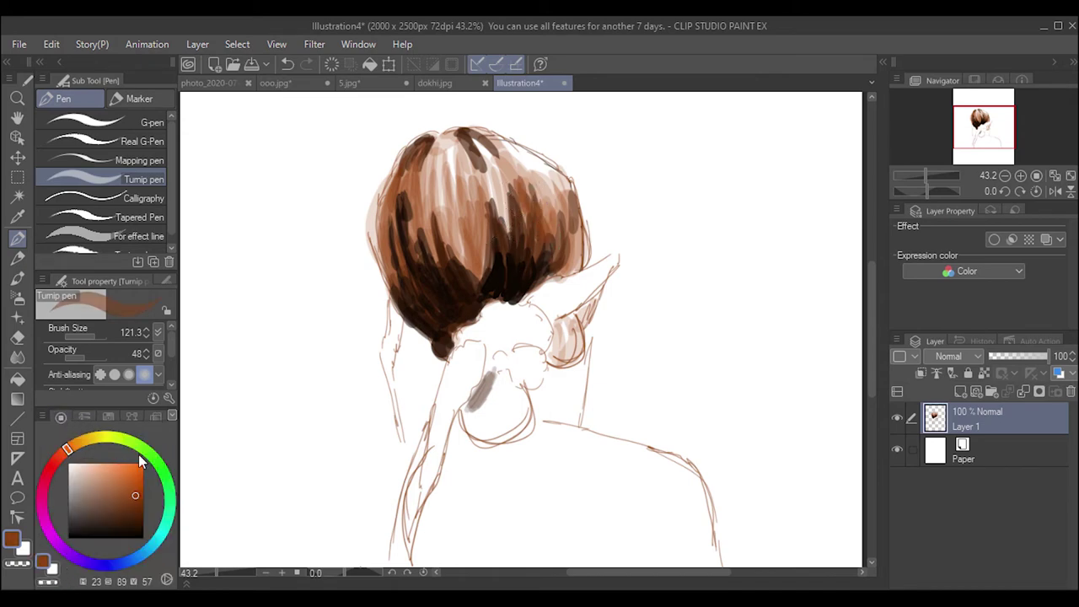
click(104, 472)
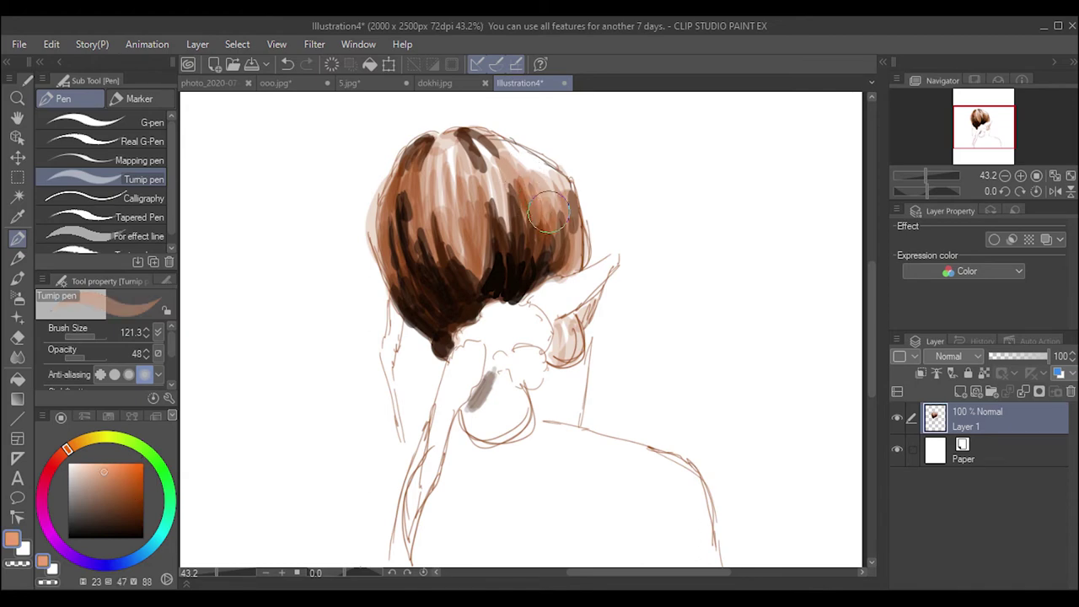
mouse_move(529, 160)
mouse_down()
mouse_move(510, 194)
mouse_move(498, 168)
mouse_move(504, 211)
mouse_move(488, 178)
mouse_move(506, 221)
mouse_move(520, 193)
mouse_move(536, 227)
mouse_move(510, 198)
mouse_move(468, 211)
mouse_move(468, 179)
mouse_move(459, 187)
mouse_move(440, 152)
mouse_move(421, 147)
mouse_move(451, 145)
mouse_move(430, 142)
mouse_move(439, 194)
mouse_move(455, 126)
mouse_move(471, 198)
mouse_up()
- Rework darker brown and light streaks across the top, middle and right side of the hair
click(131, 498)
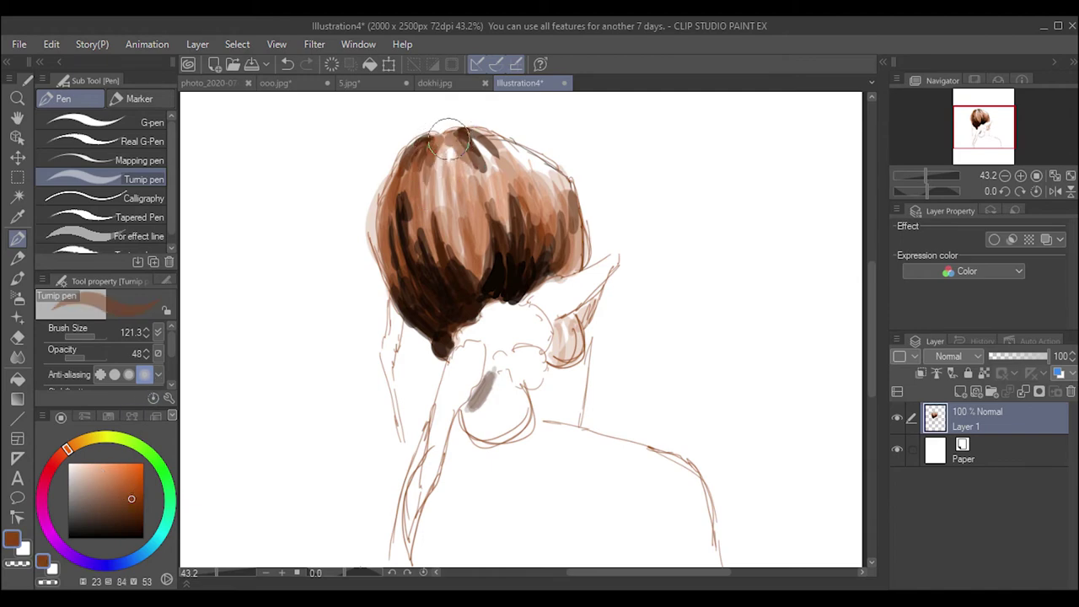
drag(447, 135, 453, 205)
mouse_move(489, 126)
mouse_down()
mouse_move(477, 156)
mouse_move(492, 136)
mouse_move(510, 198)
mouse_up()
mouse_move(484, 147)
mouse_down()
mouse_move(516, 203)
mouse_move(502, 195)
mouse_move(505, 245)
mouse_up()
mouse_move(498, 202)
mouse_down()
mouse_move(472, 244)
mouse_move(481, 266)
mouse_up()
mouse_move(480, 177)
mouse_down()
mouse_move(484, 253)
mouse_move(463, 290)
mouse_up()
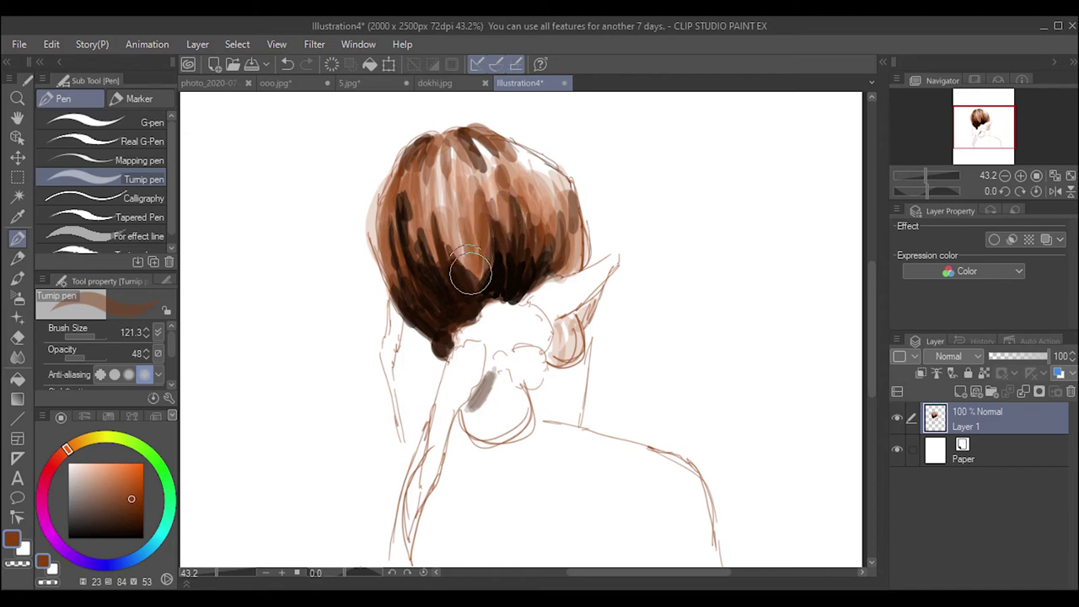
mouse_move(443, 210)
mouse_down()
mouse_move(459, 291)
mouse_move(531, 245)
mouse_move(561, 253)
mouse_move(556, 214)
mouse_move(561, 245)
mouse_up()
mouse_move(531, 165)
mouse_down()
mouse_move(552, 261)
mouse_move(535, 232)
mouse_move(531, 253)
mouse_move(561, 278)
mouse_up()
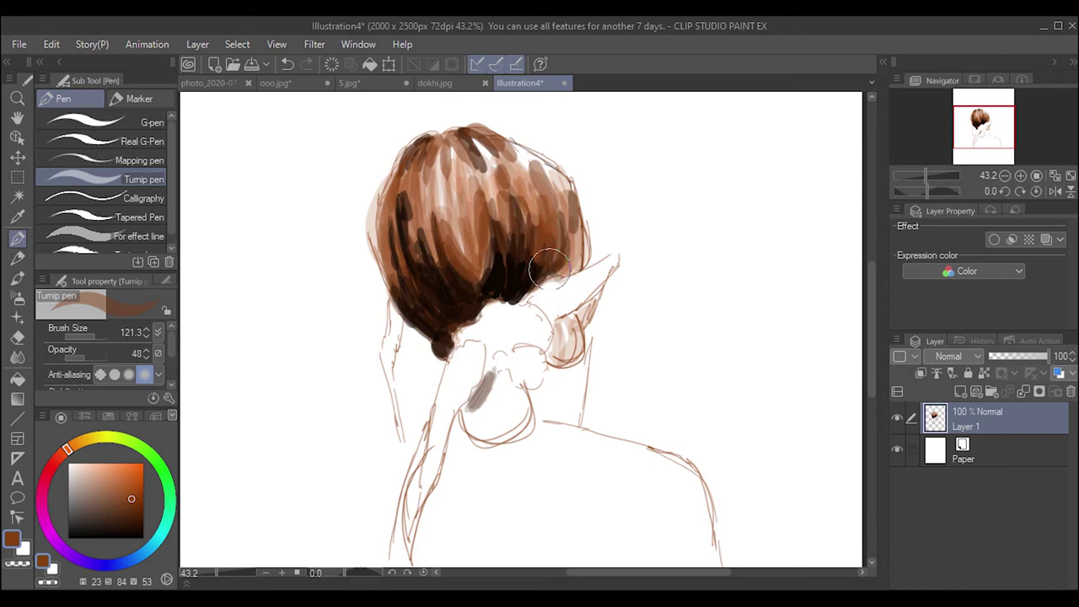
drag(539, 228, 544, 240)
- Paint dark brown strands down the hair's left side, reducing brush size to 47.6
drag(409, 202, 409, 291)
drag(400, 244, 422, 299)
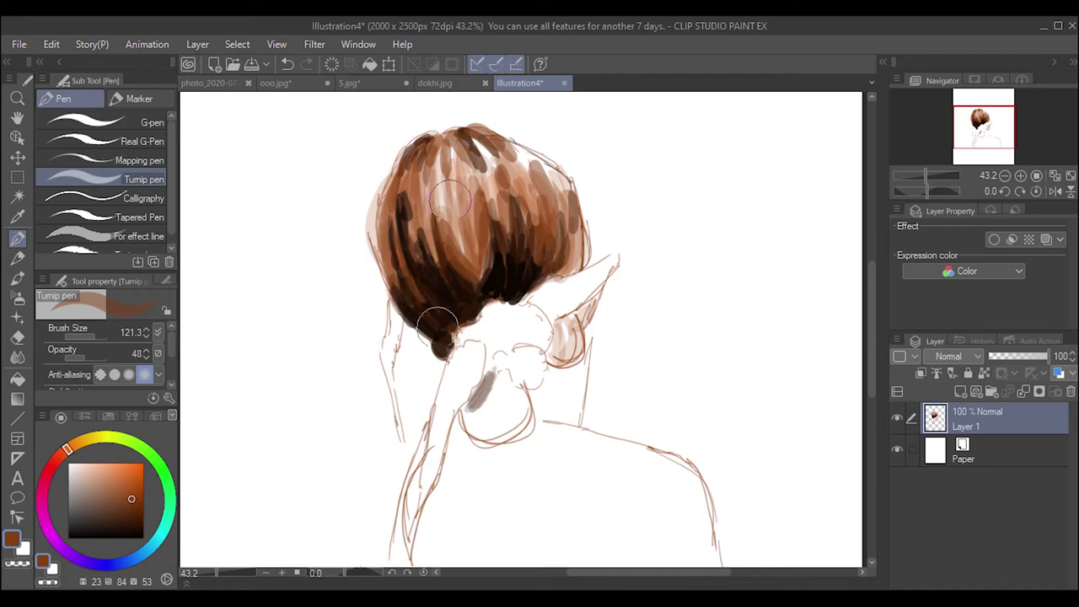
drag(405, 338, 383, 350)
drag(413, 244, 418, 291)
drag(396, 211, 409, 253)
drag(422, 184, 405, 240)
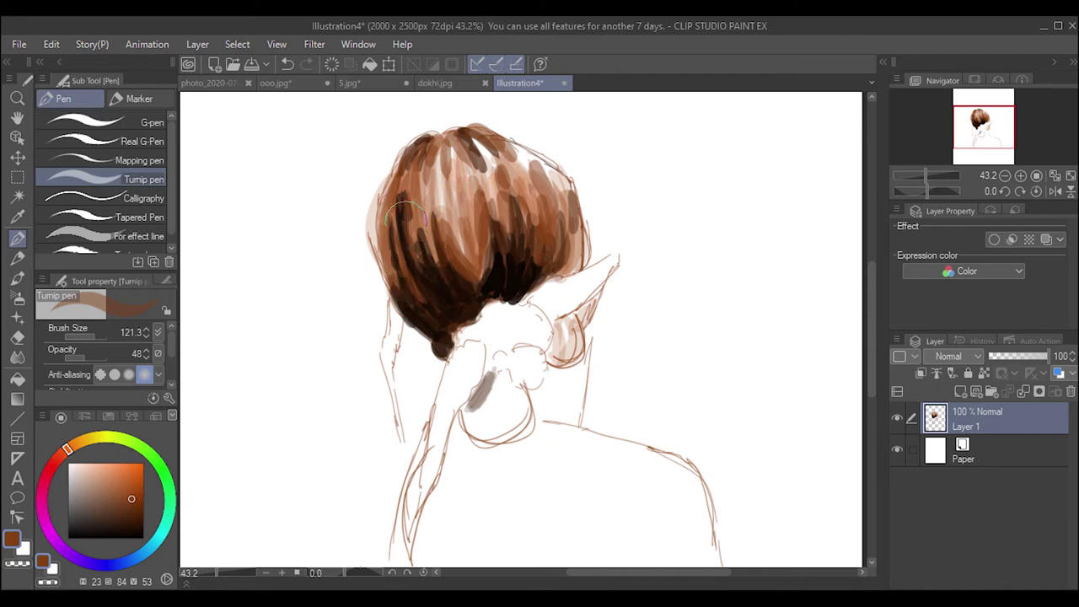
drag(406, 202, 409, 253)
drag(417, 244, 412, 342)
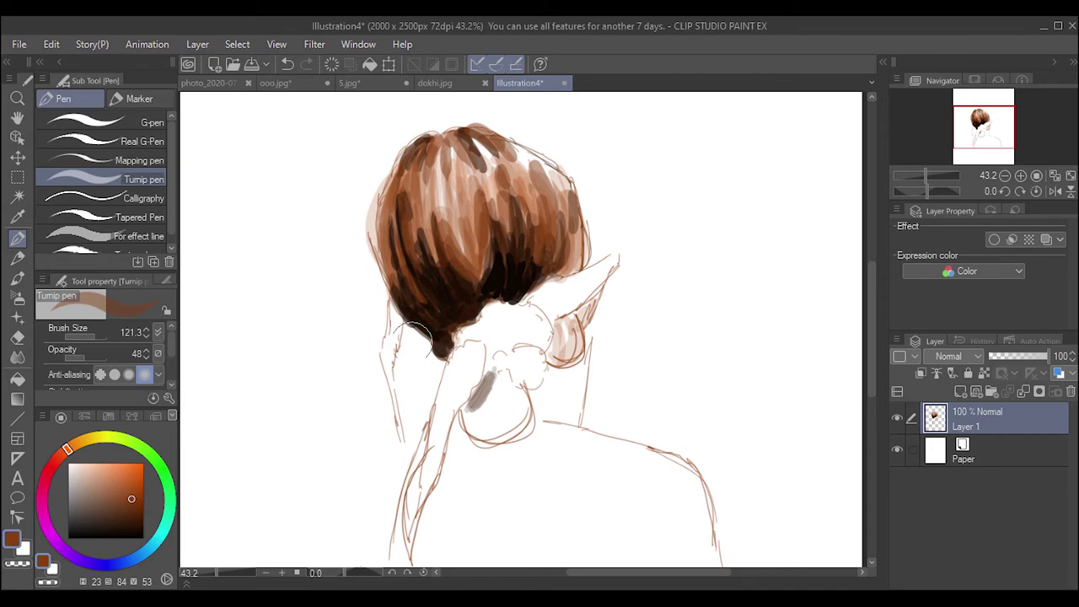
drag(86, 338, 92, 339)
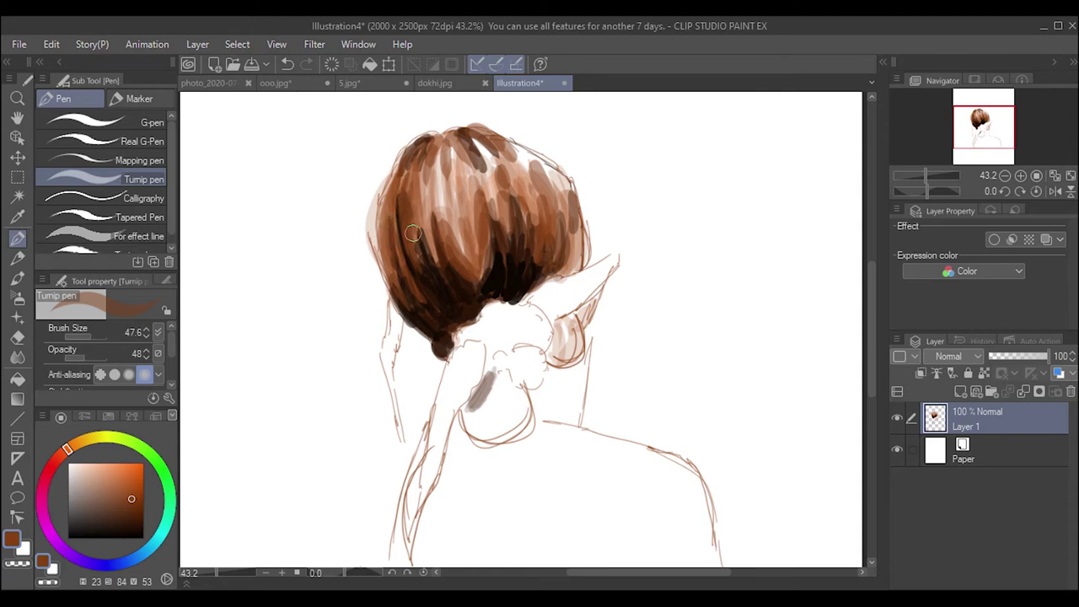
drag(413, 234, 410, 210)
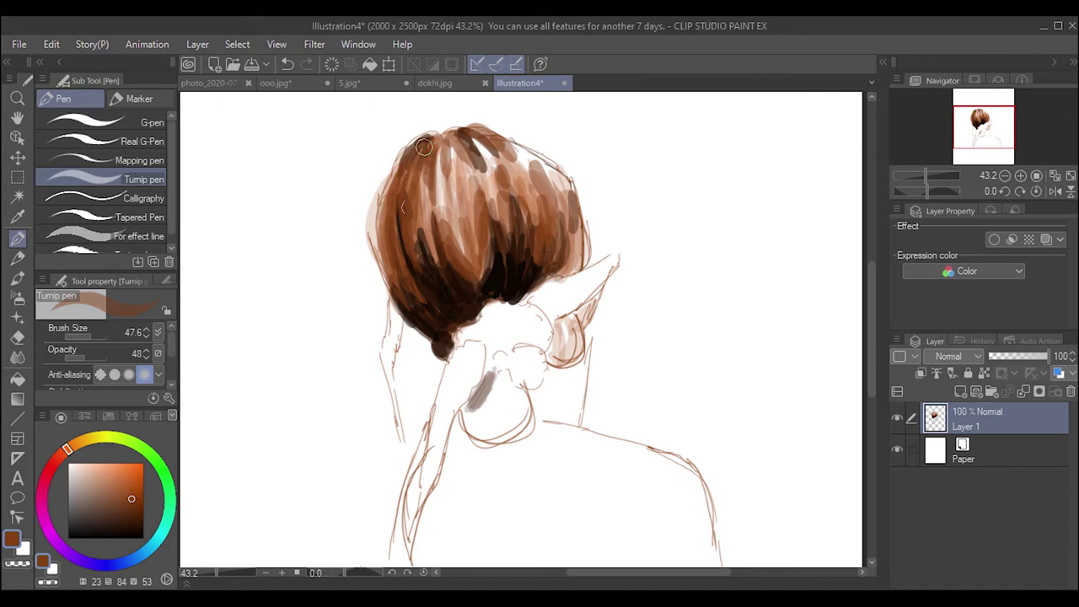
- Paint a dark brown loose strand beside the neck and darken the nape bun
mouse_move(424, 146)
mouse_down()
mouse_move(389, 183)
mouse_move(371, 278)
mouse_move(401, 432)
mouse_up()
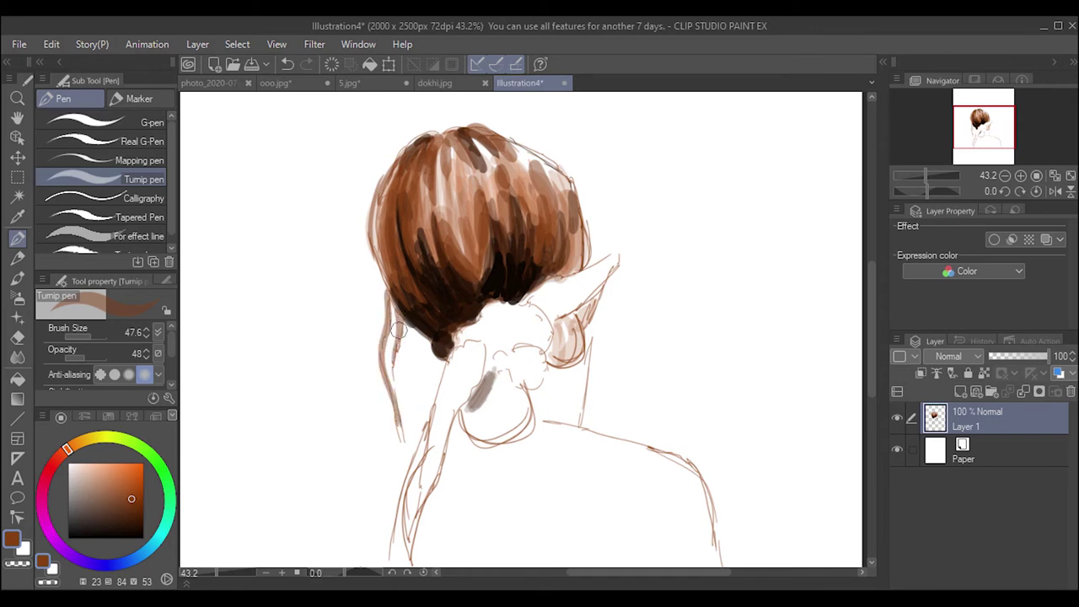
drag(395, 314, 390, 389)
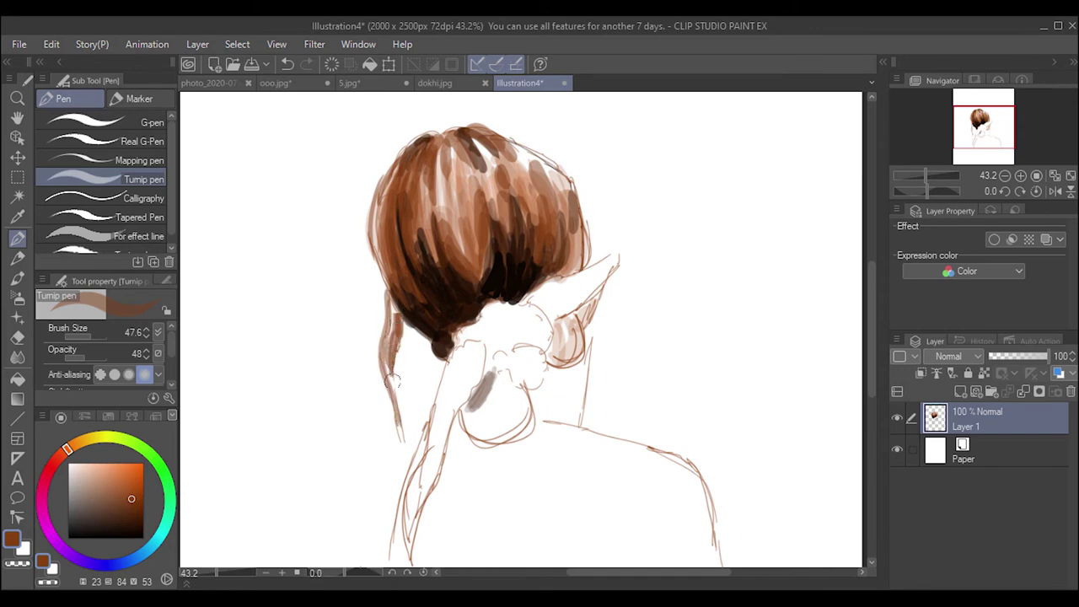
click(131, 518)
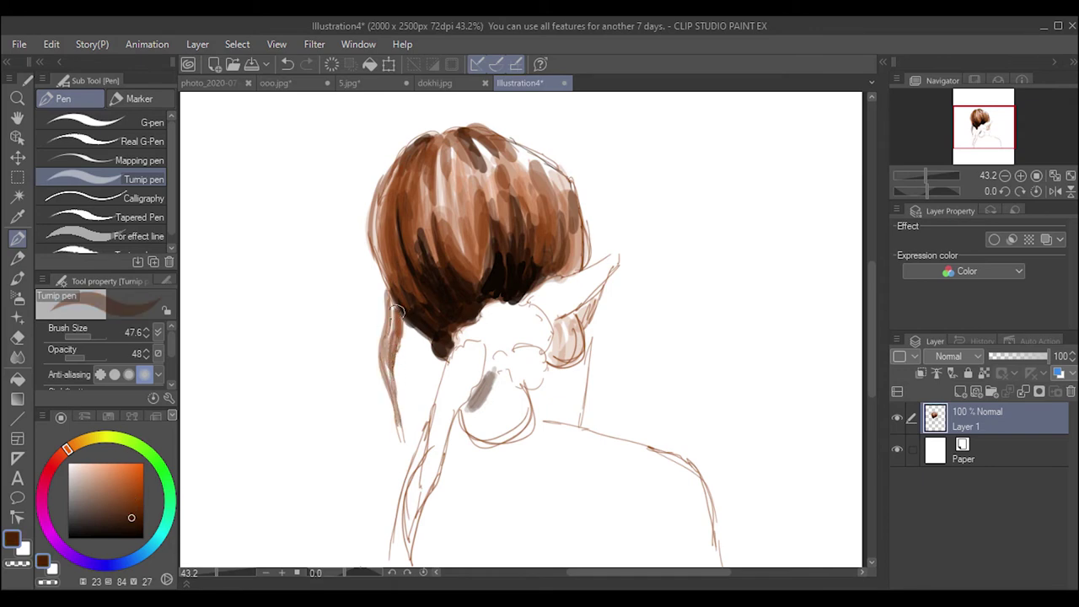
drag(396, 312, 386, 375)
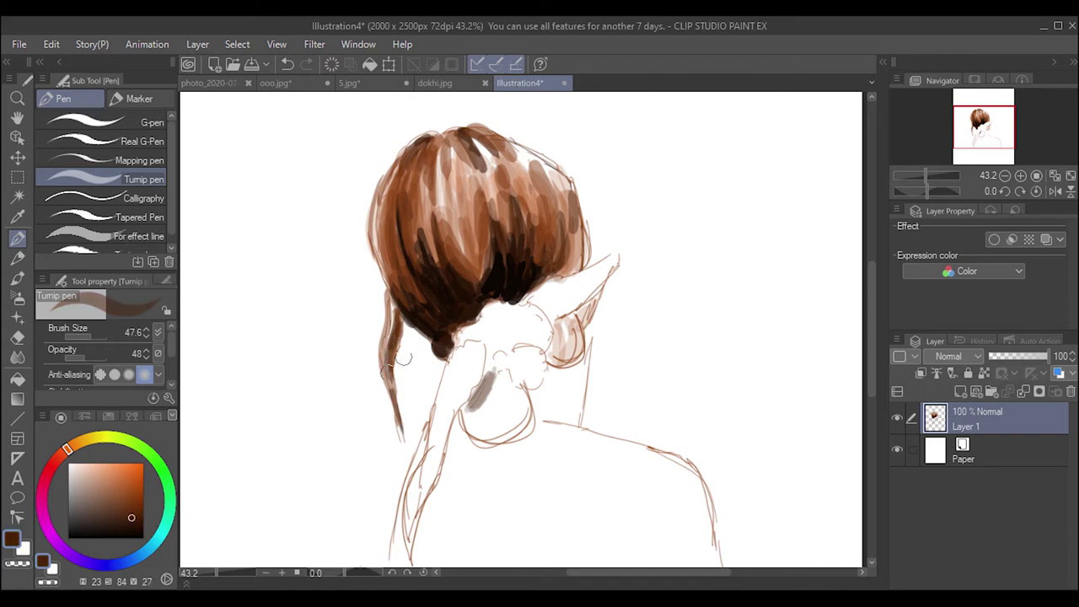
drag(391, 371, 400, 434)
drag(440, 336, 447, 363)
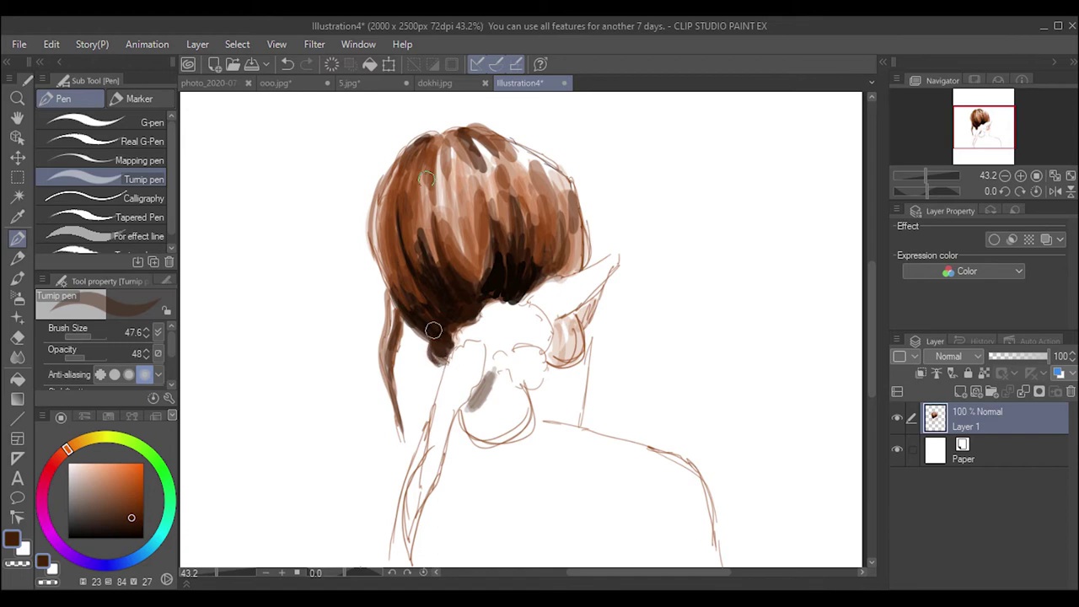
drag(433, 330, 423, 270)
- Add lighter brown marks, darken the hair's right side and paint a light streak
alt+click(442, 236)
mouse_move(434, 258)
mouse_down()
mouse_move(453, 241)
mouse_move(417, 176)
mouse_up()
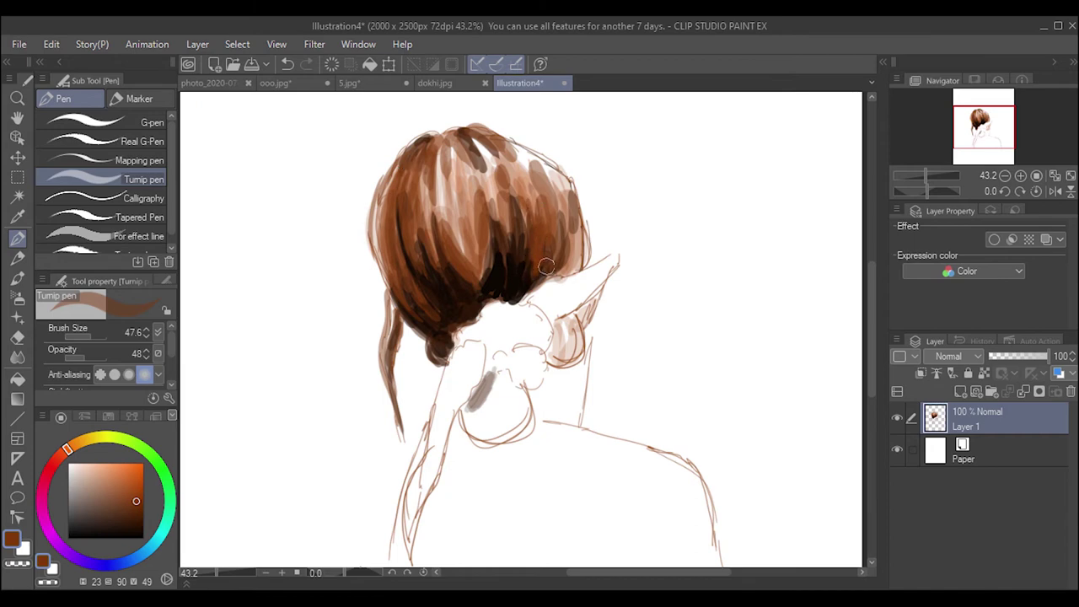
drag(554, 221, 533, 259)
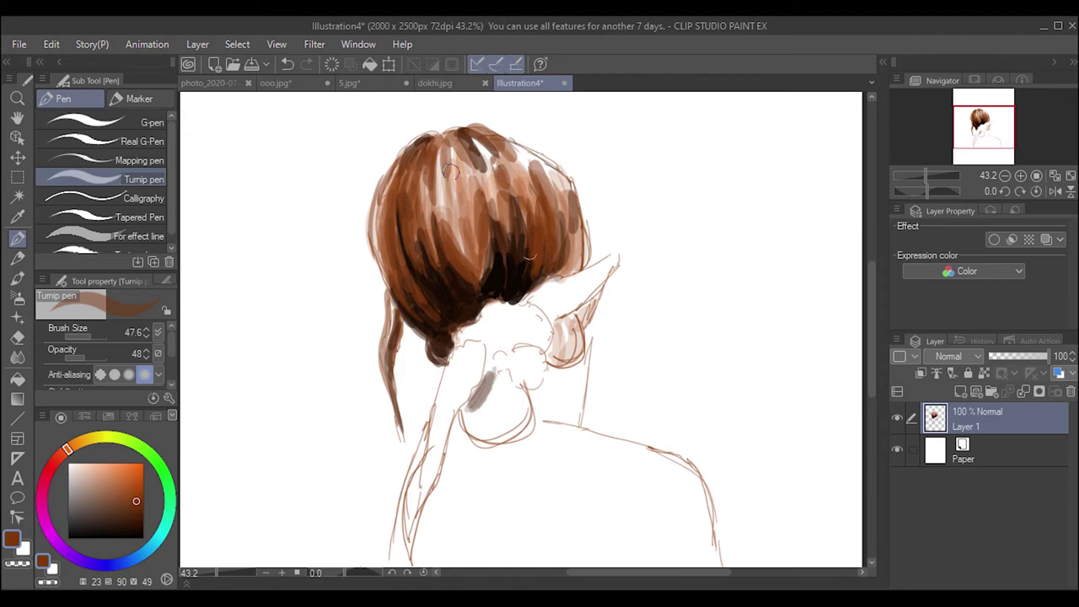
drag(425, 162, 422, 227)
- Paint pale beige highlight streaks on the left and top of the hair
alt+click(404, 198)
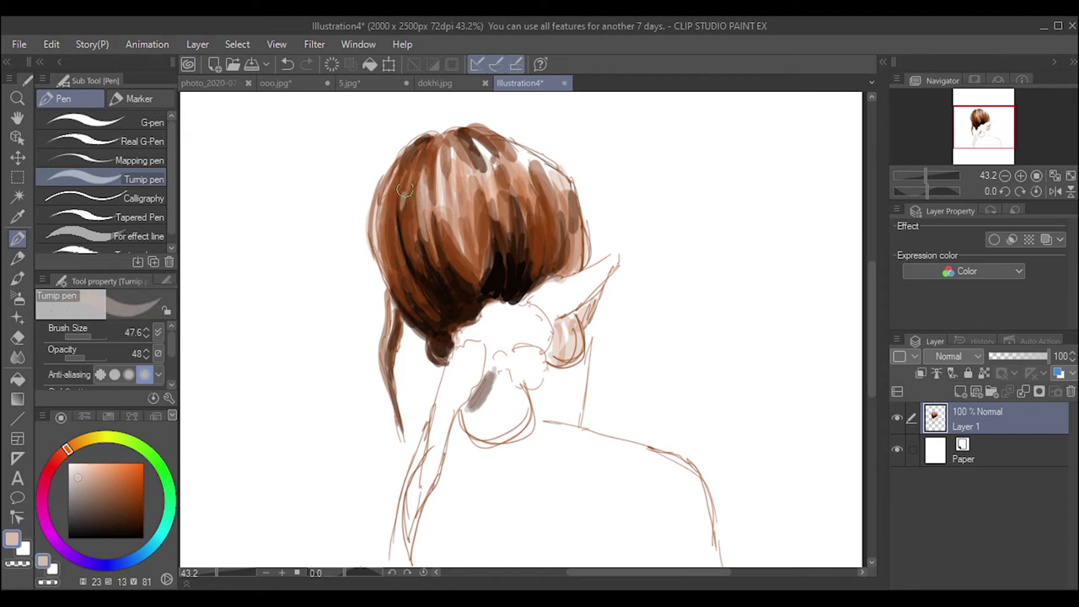
drag(418, 155, 406, 238)
click(74, 470)
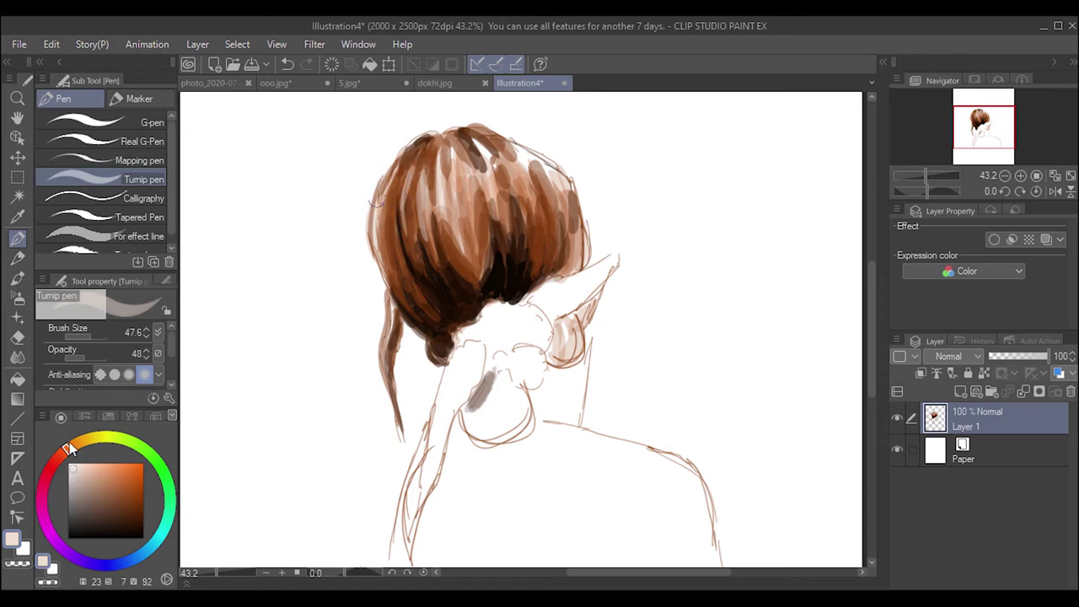
mouse_move(384, 178)
mouse_down()
mouse_move(386, 263)
mouse_move(381, 244)
mouse_up()
mouse_move(400, 157)
mouse_down()
mouse_move(425, 133)
mouse_move(406, 162)
mouse_up()
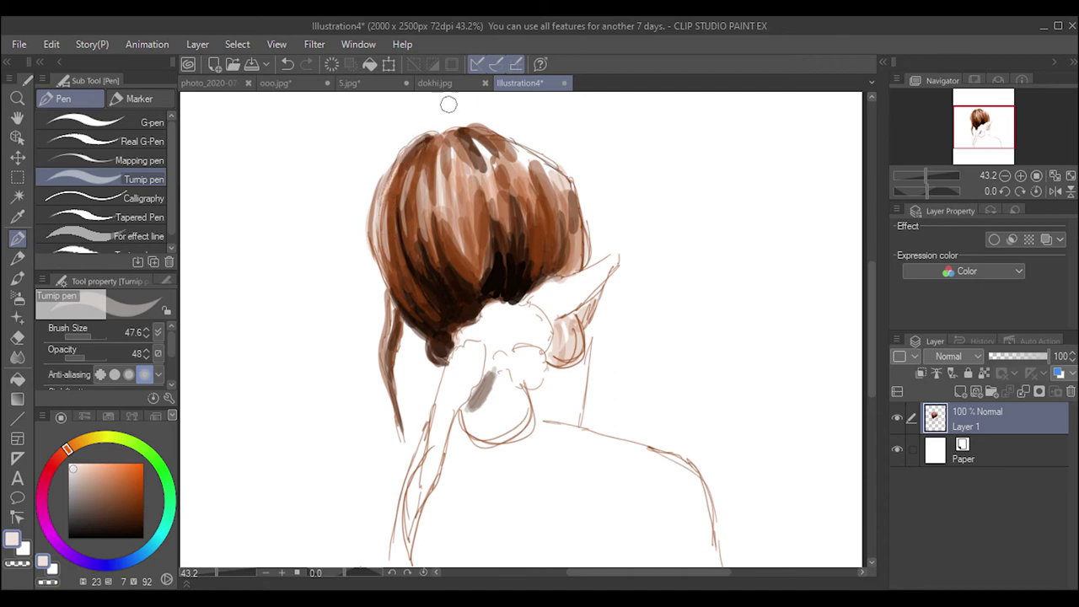
drag(480, 168, 489, 179)
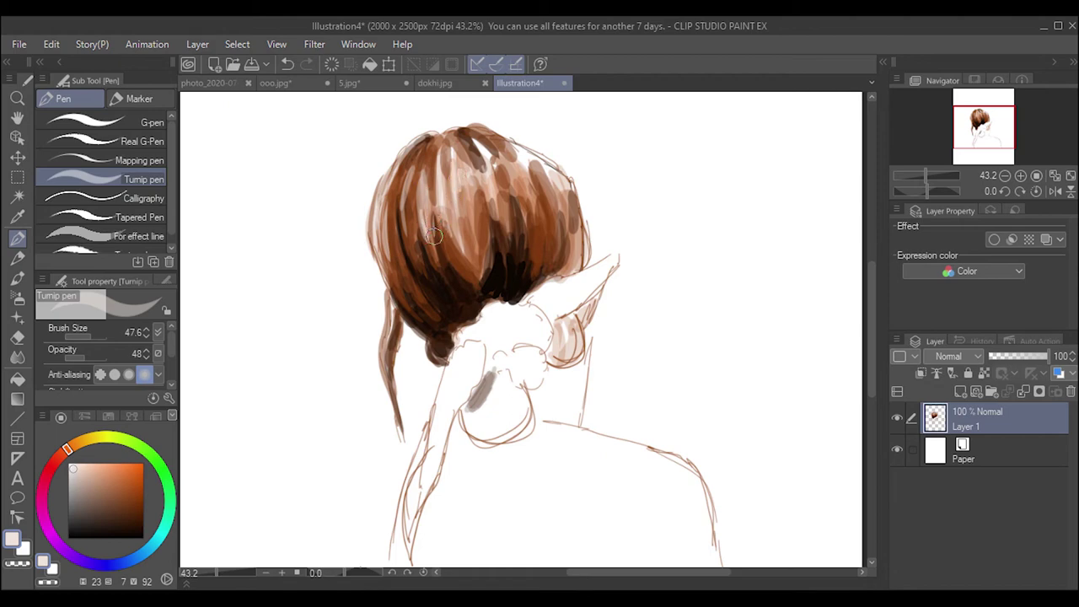
drag(419, 188, 424, 171)
- Darken the hair's upper-right and right edge in brown
drag(495, 157, 535, 155)
click(122, 496)
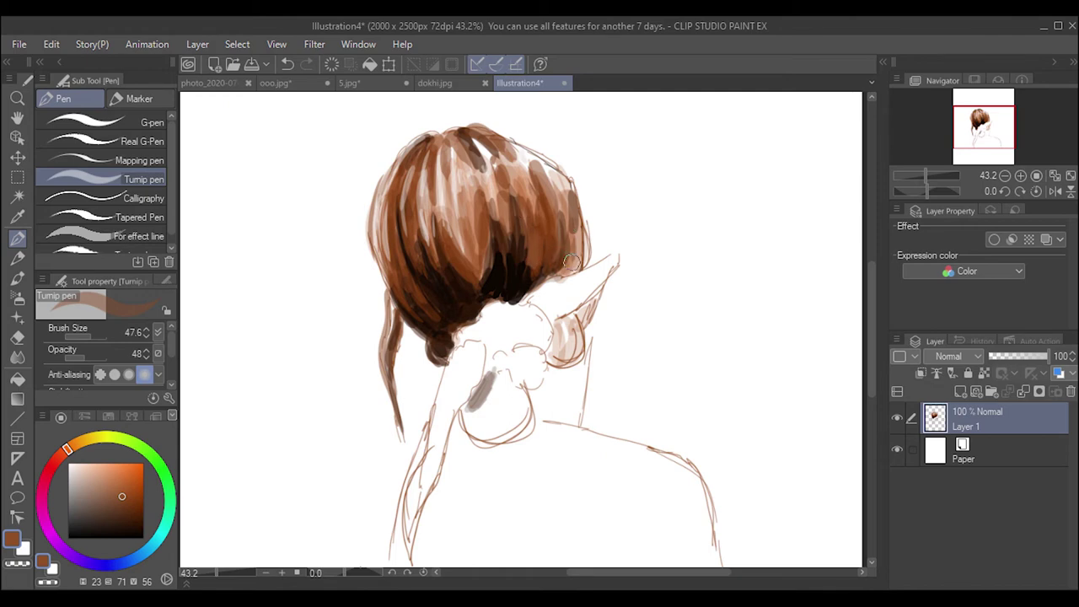
mouse_move(567, 259)
mouse_down()
mouse_move(593, 294)
mouse_move(563, 364)
mouse_move(550, 347)
mouse_move(575, 343)
mouse_up()
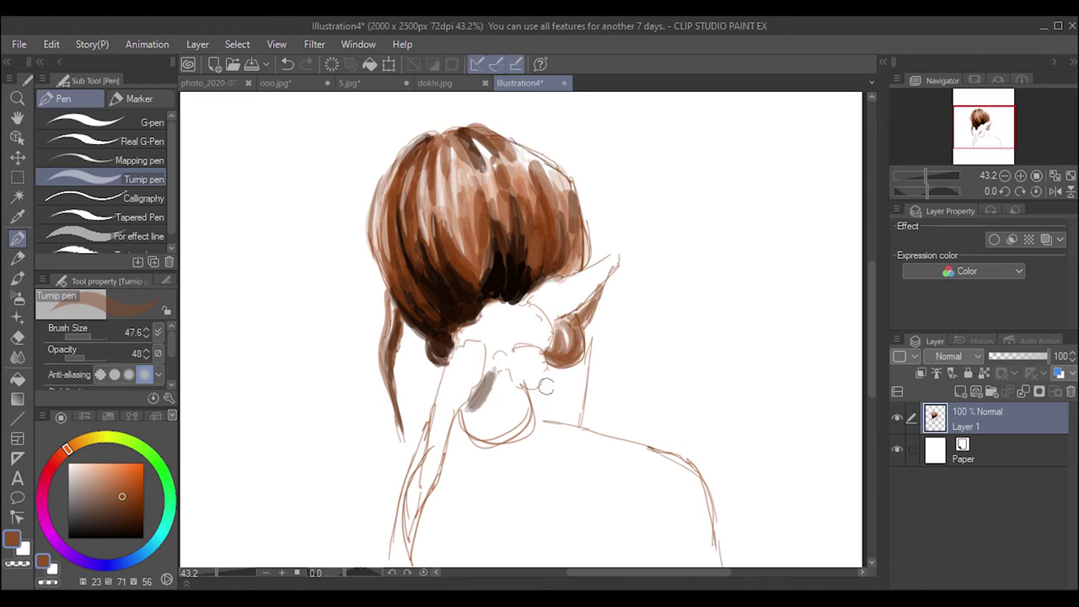
- Shade the ear and neck in darker brown, then darken the bun's right edge from the Color Set
click(129, 516)
mouse_move(559, 357)
mouse_down()
mouse_move(578, 345)
mouse_move(569, 339)
mouse_up()
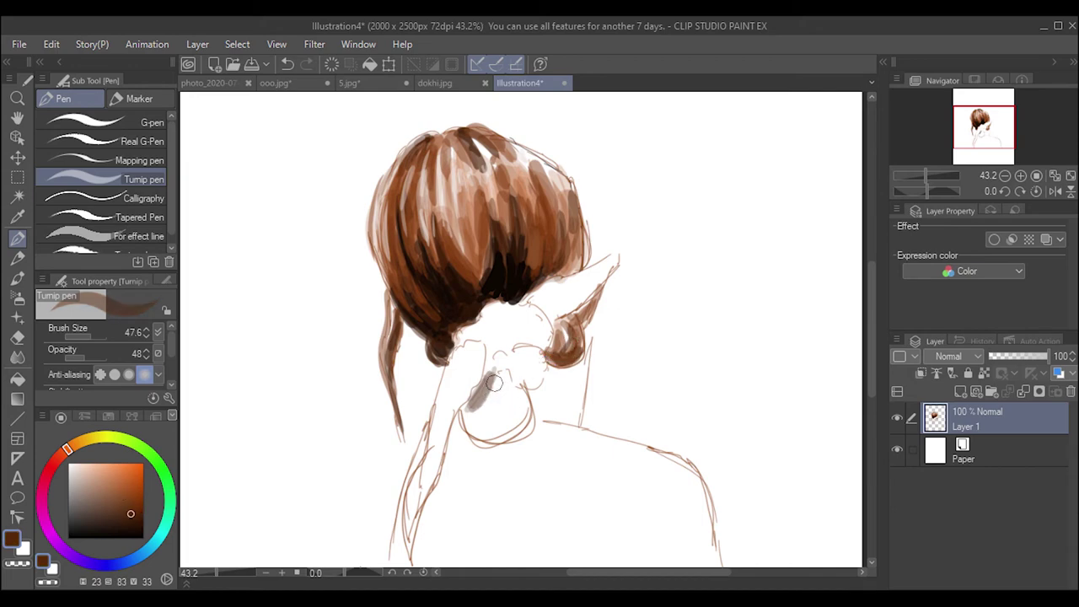
mouse_move(494, 384)
mouse_down()
mouse_move(504, 371)
mouse_move(485, 392)
mouse_move(506, 371)
mouse_move(526, 411)
mouse_move(520, 399)
mouse_up()
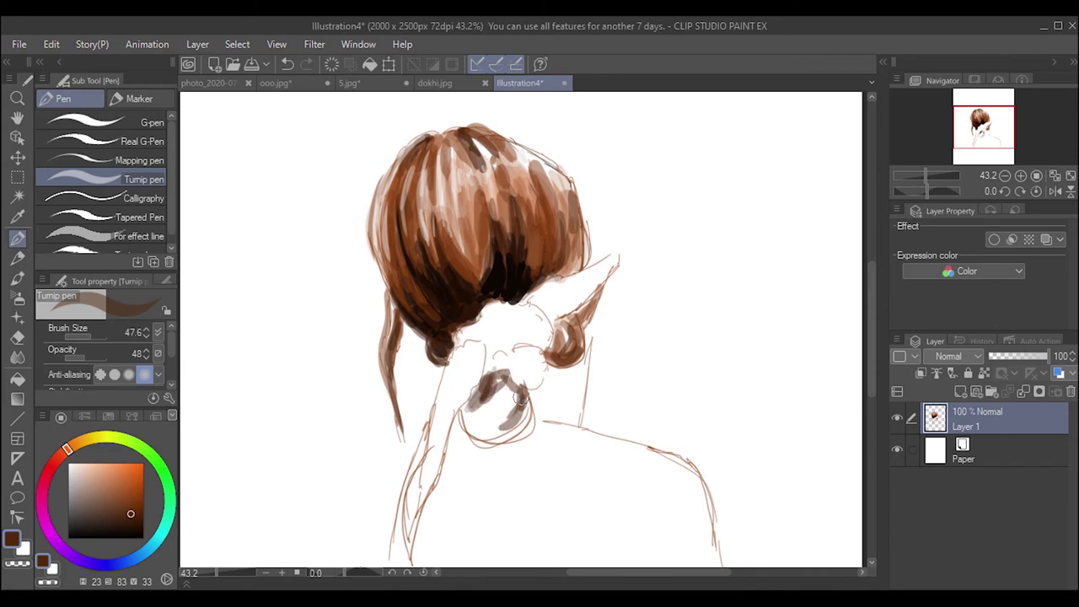
click(155, 418)
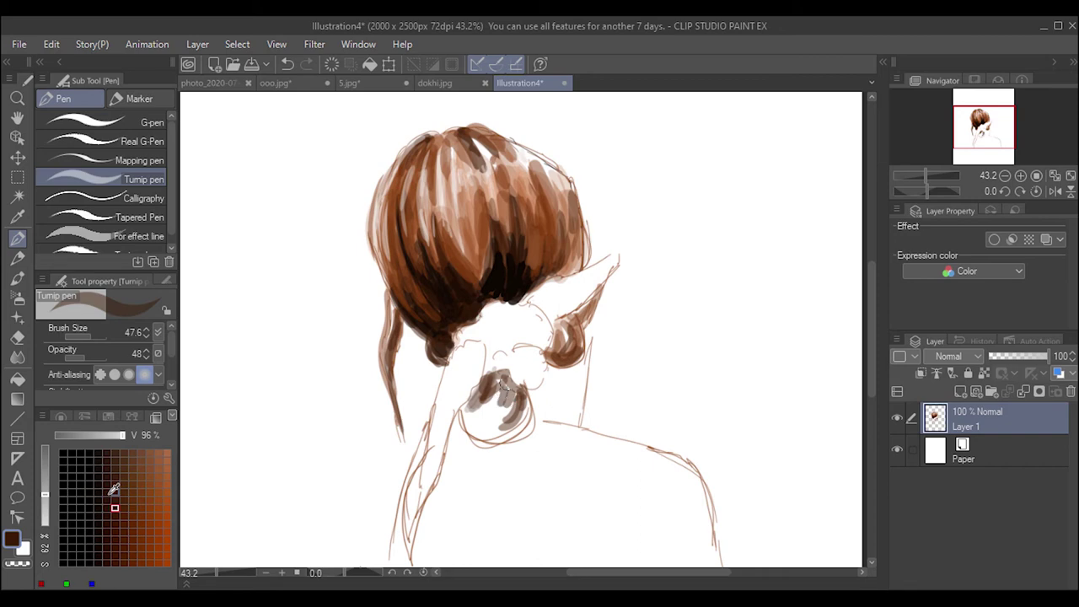
click(115, 500)
mouse_move(521, 390)
mouse_down()
mouse_move(510, 437)
mouse_move(486, 440)
mouse_move(474, 406)
mouse_move(474, 426)
mouse_move(494, 403)
mouse_move(480, 422)
mouse_move(510, 406)
mouse_up()
- Fill the bun's upper-left with brown and darken its right side with near-black and dark brown
key(ctrl+z)
key(ctrl+z)
alt+click(472, 404)
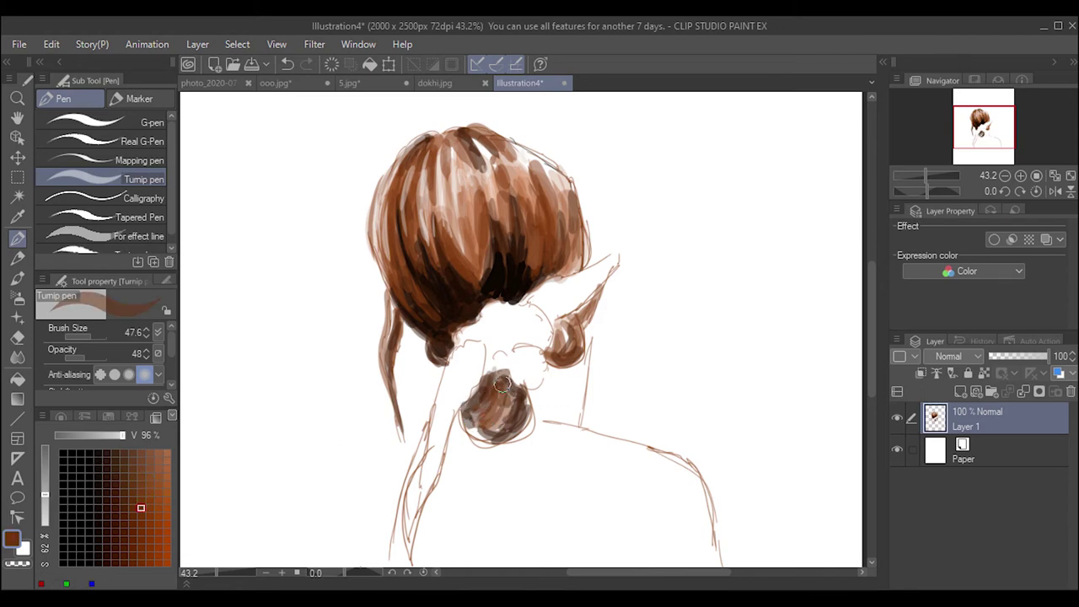
alt+click(477, 404)
mouse_move(481, 383)
mouse_down()
mouse_move(464, 413)
mouse_move(524, 431)
mouse_up()
alt+click(477, 405)
mouse_move(521, 392)
mouse_down()
mouse_move(531, 432)
mouse_move(509, 386)
mouse_move(493, 400)
mouse_up()
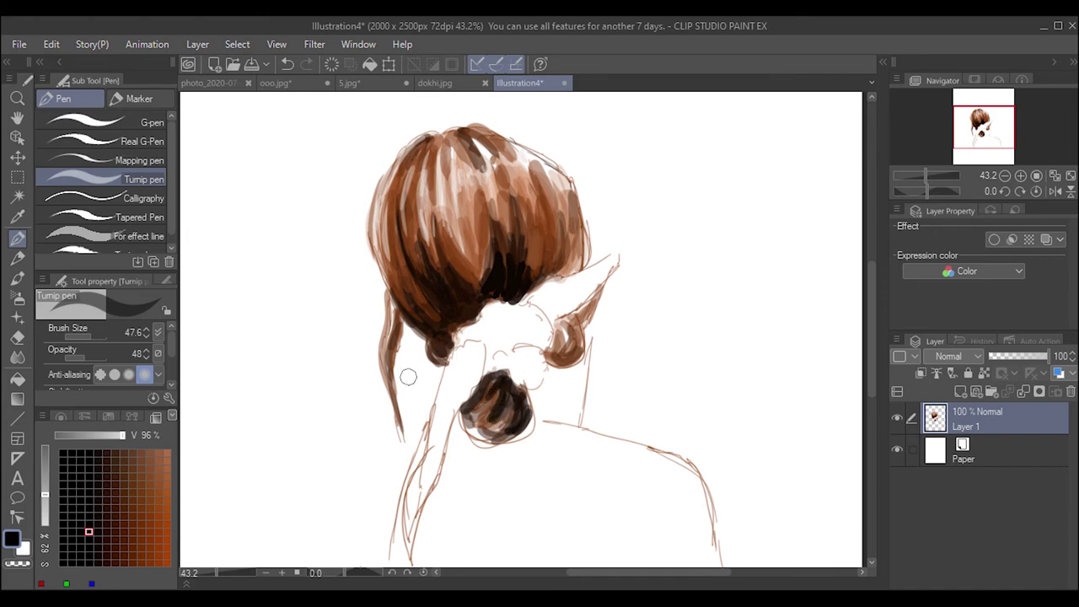
click(115, 524)
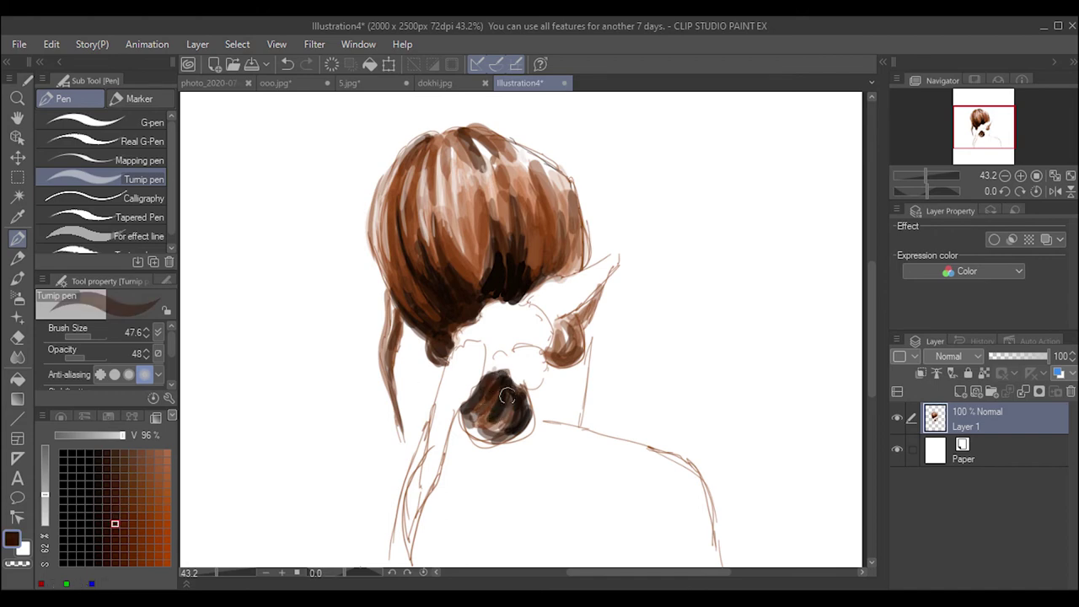
mouse_move(507, 396)
mouse_down()
mouse_move(494, 420)
mouse_move(508, 433)
mouse_up()
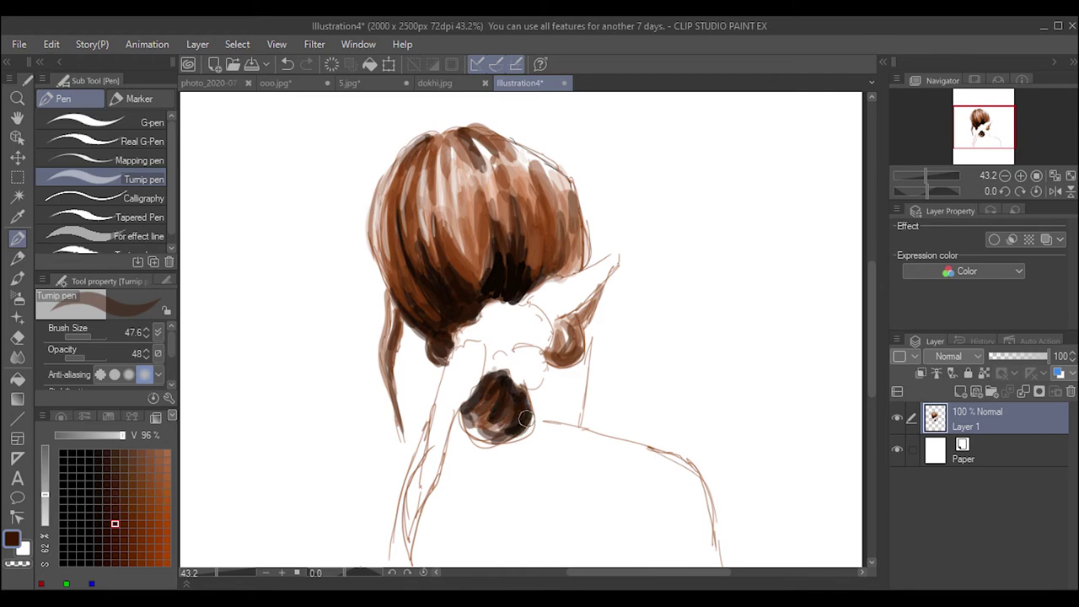
- Darken the small bun by the ear and paint a dark shadow up the hair's left side
drag(556, 359, 571, 358)
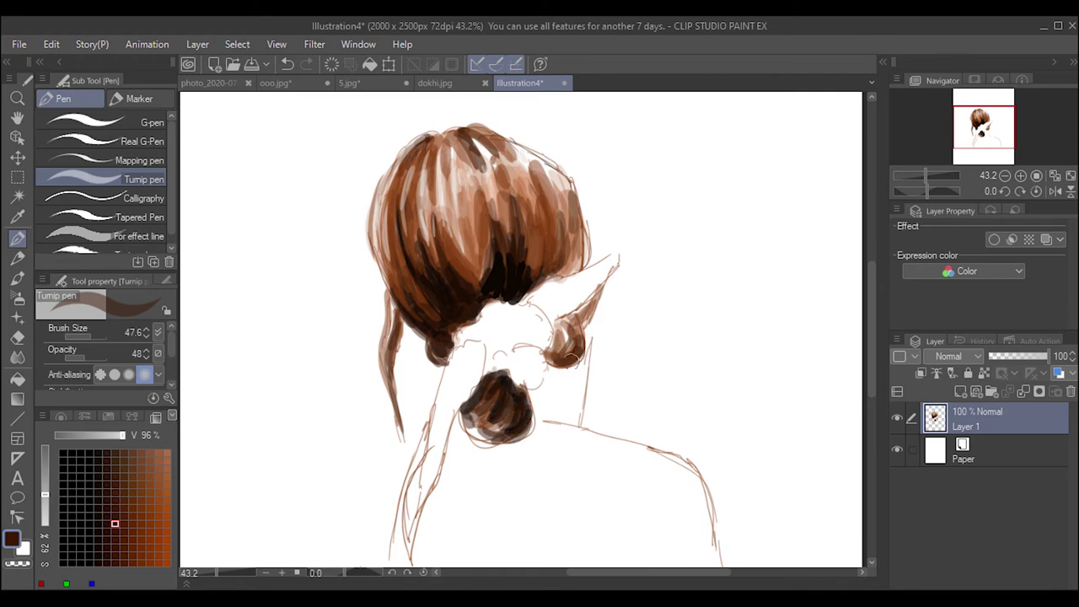
key(ctrl+z)
key(ctrl+y)
drag(455, 263, 469, 290)
drag(438, 199, 451, 267)
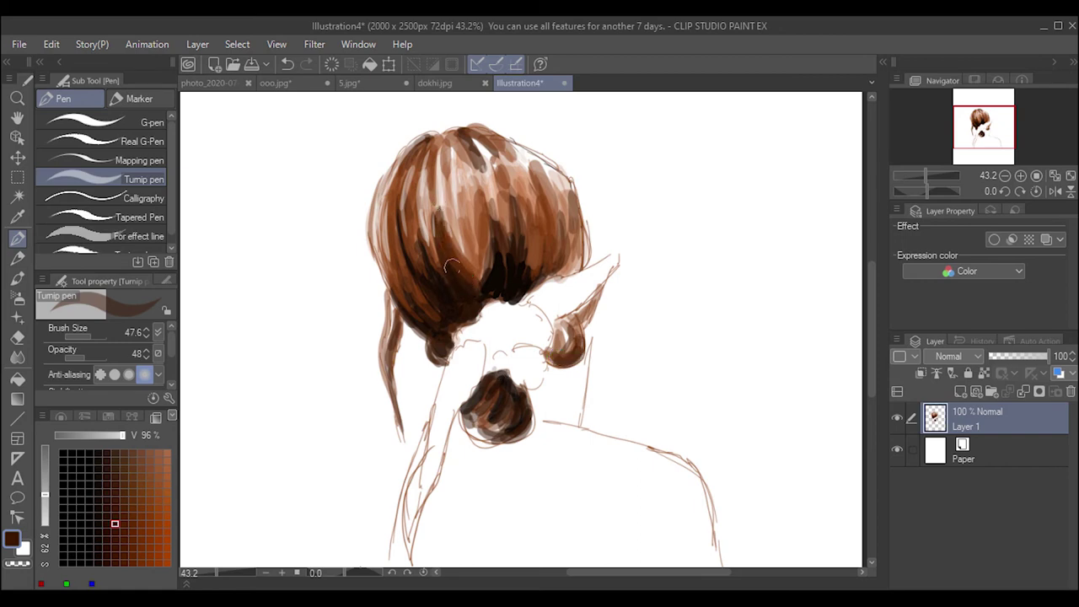
key(ctrl+z)
mouse_move(405, 192)
mouse_down()
mouse_move(420, 272)
mouse_move(408, 179)
mouse_up()
key(ctrl+z)
drag(426, 277, 403, 181)
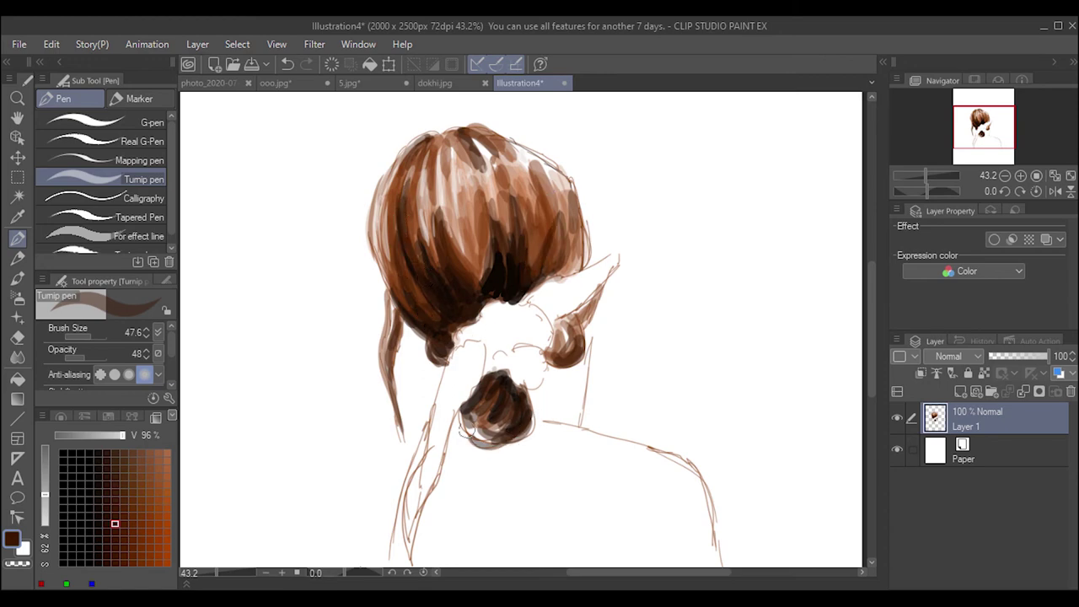
- Shade the bun's lower-left edge in dark and warm mid-brown, then enlarge the brush and raise opacity
mouse_move(467, 428)
mouse_down()
mouse_move(497, 431)
mouse_move(506, 423)
mouse_move(477, 435)
mouse_move(509, 420)
mouse_up()
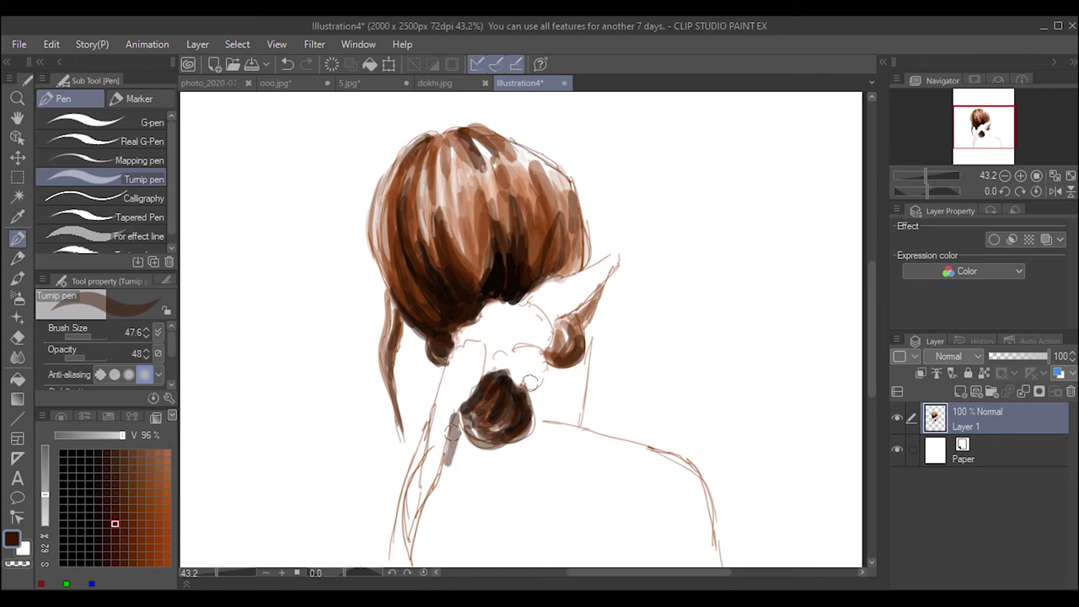
click(141, 507)
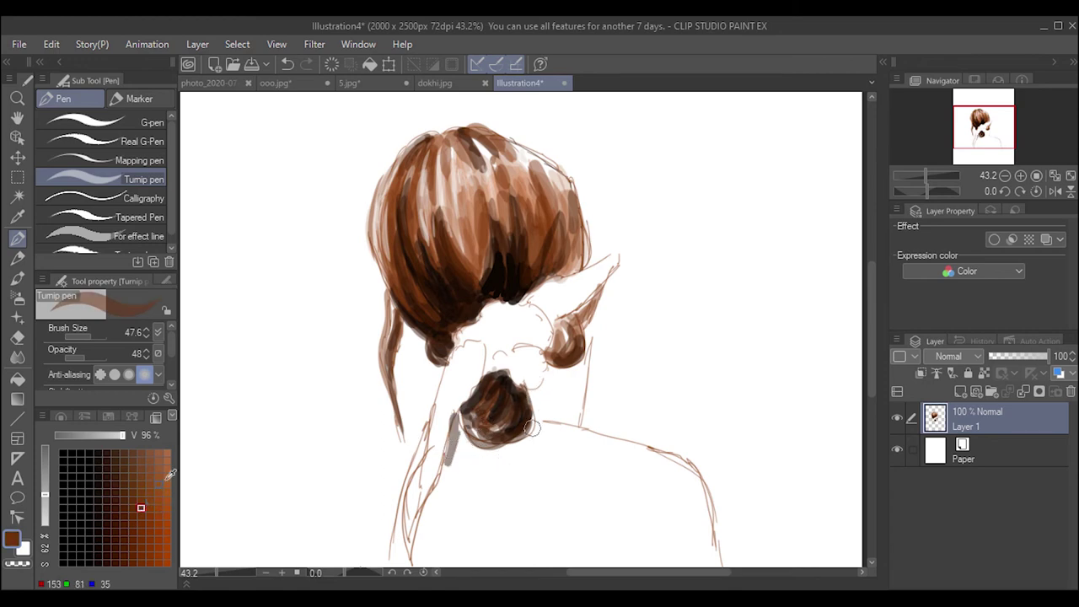
drag(533, 428, 455, 462)
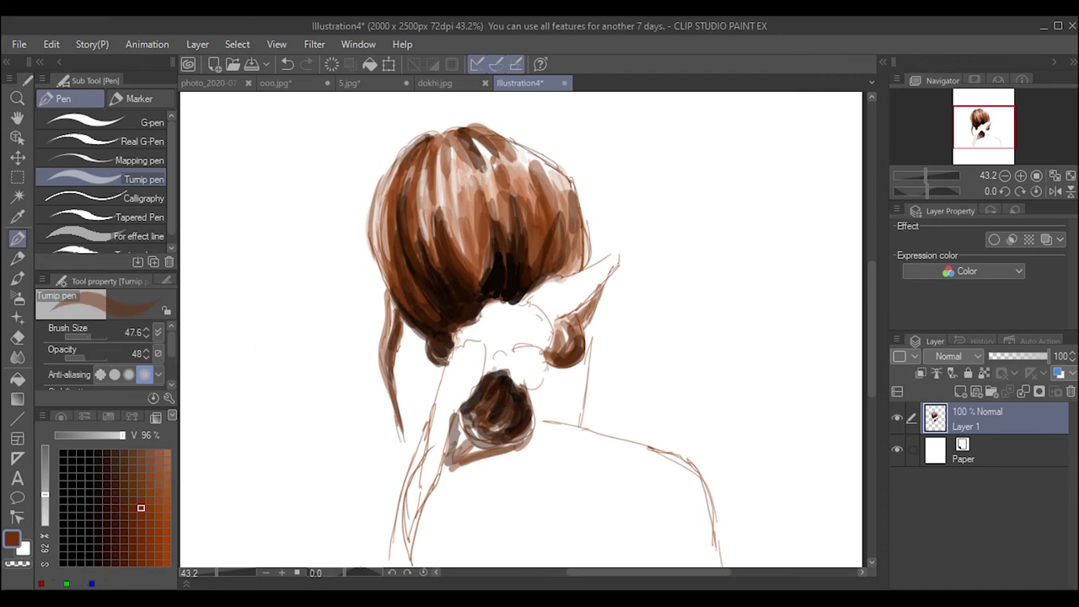
mouse_move(102, 337)
mouse_down()
mouse_move(87, 335)
mouse_move(87, 354)
mouse_up()
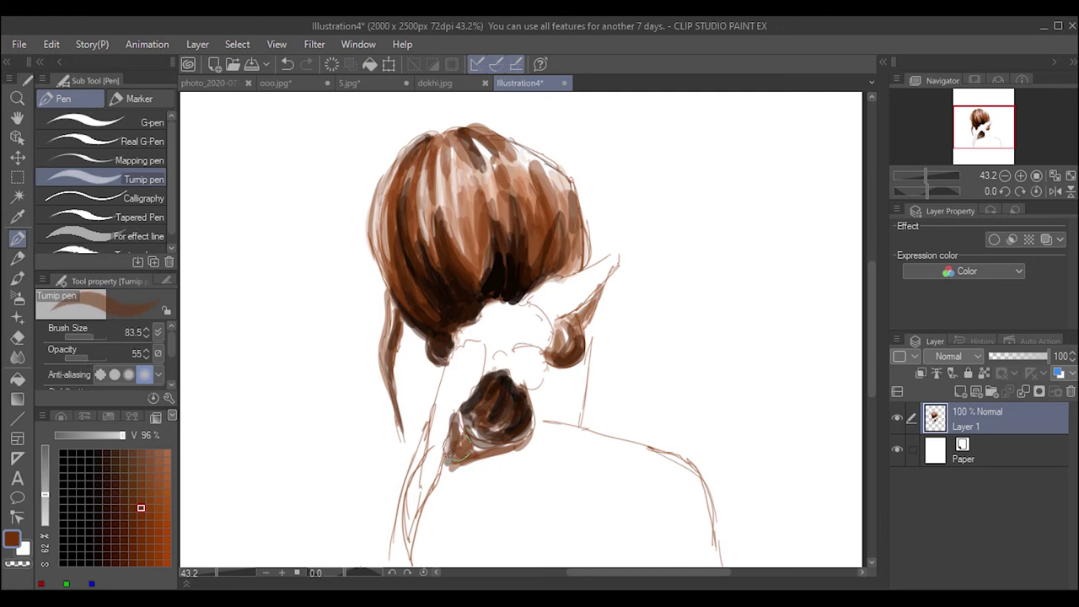
- Paint a broad dark brown strand toward the bottom-left and thicken the bun's lower edge
drag(457, 449, 413, 552)
drag(454, 426, 462, 445)
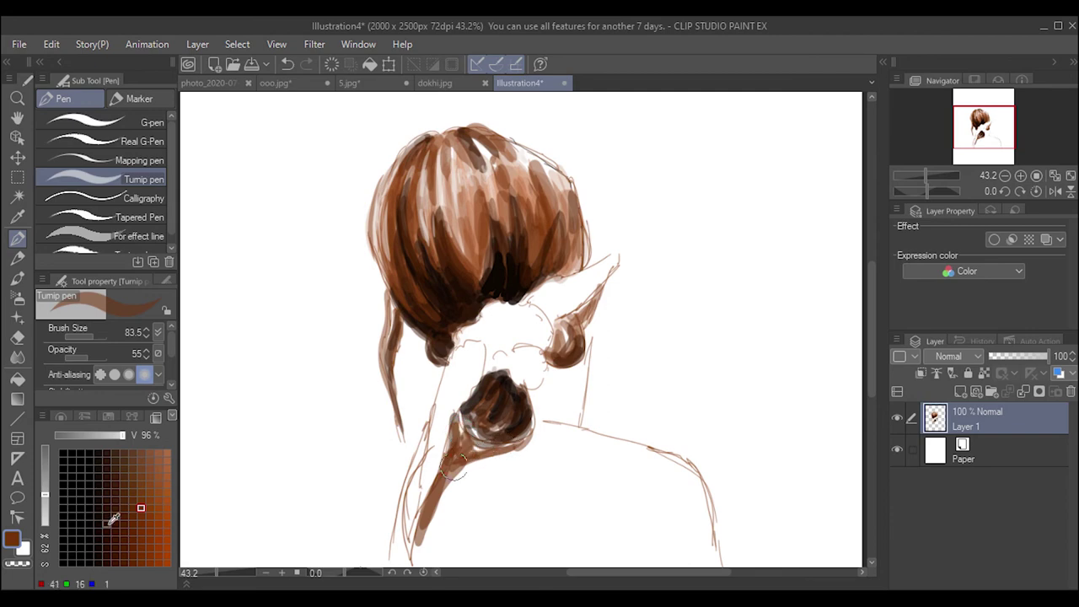
click(114, 523)
mouse_move(446, 455)
mouse_down()
mouse_move(456, 426)
mouse_move(409, 565)
mouse_move(421, 521)
mouse_move(557, 426)
mouse_move(455, 481)
mouse_move(546, 426)
mouse_move(485, 464)
mouse_move(473, 434)
mouse_up()
mouse_move(539, 422)
mouse_down()
mouse_move(422, 505)
mouse_move(542, 423)
mouse_up()
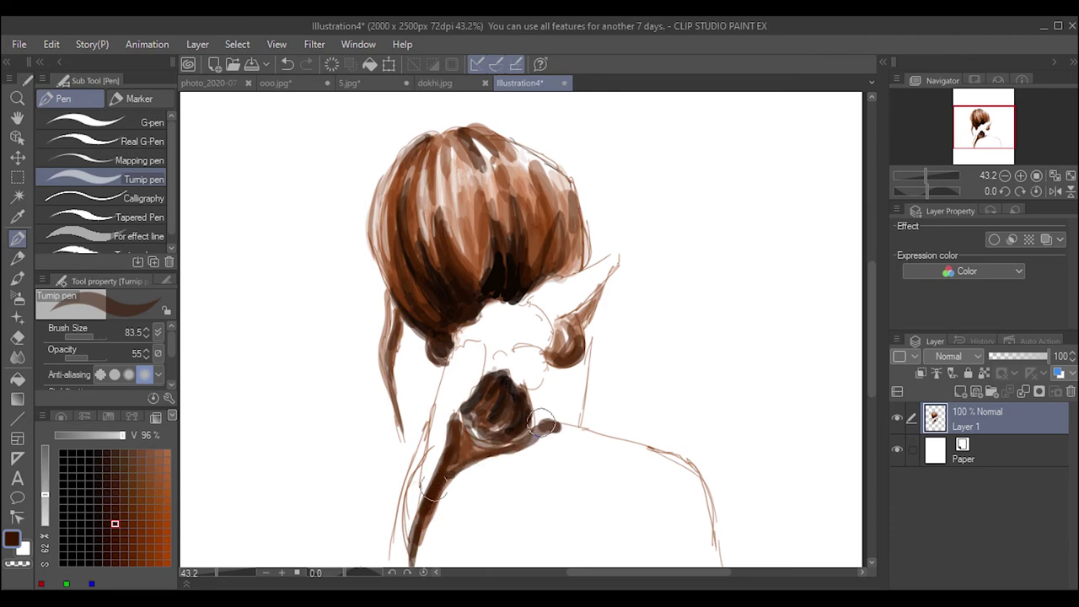
drag(446, 477, 552, 424)
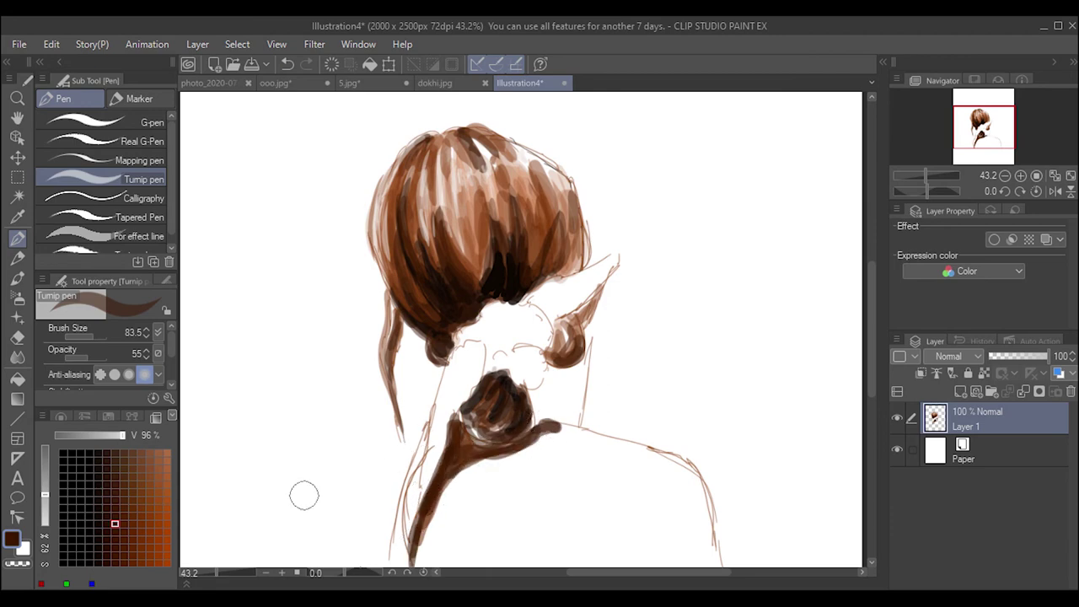
- Add a lighter orange-brown edge down the strand and a short stroke near the ear
mouse_move(430, 430)
mouse_down()
mouse_move(405, 467)
mouse_move(396, 539)
mouse_up()
alt+click(403, 472)
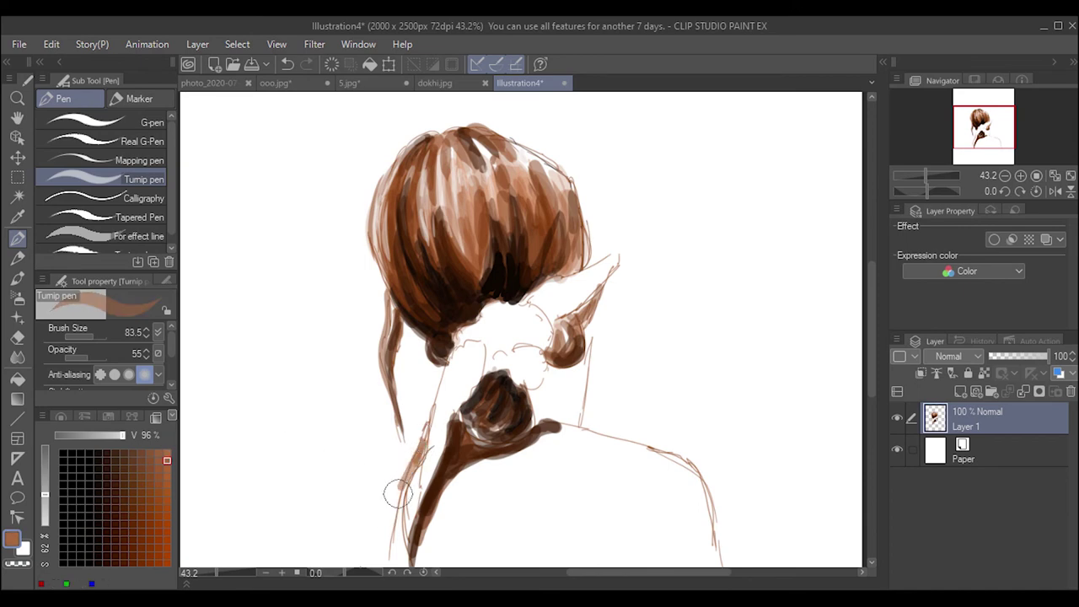
drag(425, 426, 398, 493)
drag(392, 561, 421, 447)
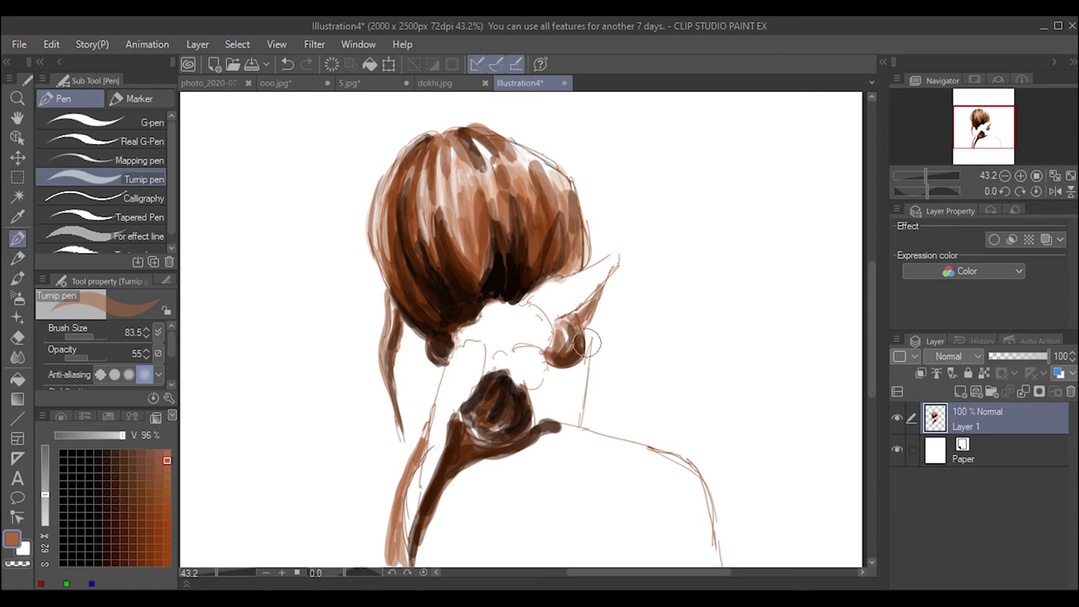
drag(575, 371, 574, 417)
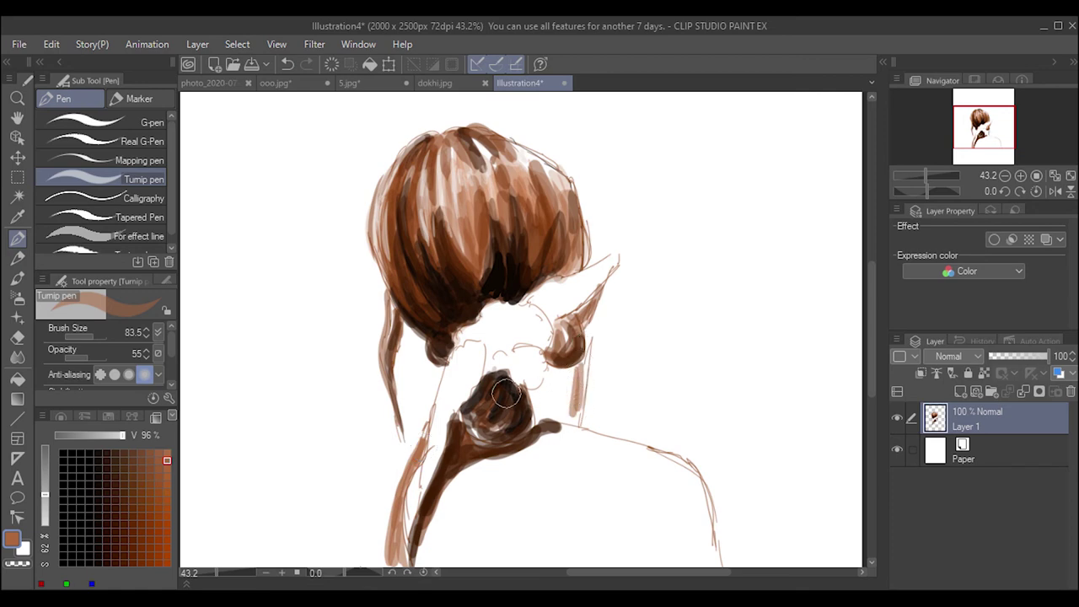
click(61, 417)
click(55, 463)
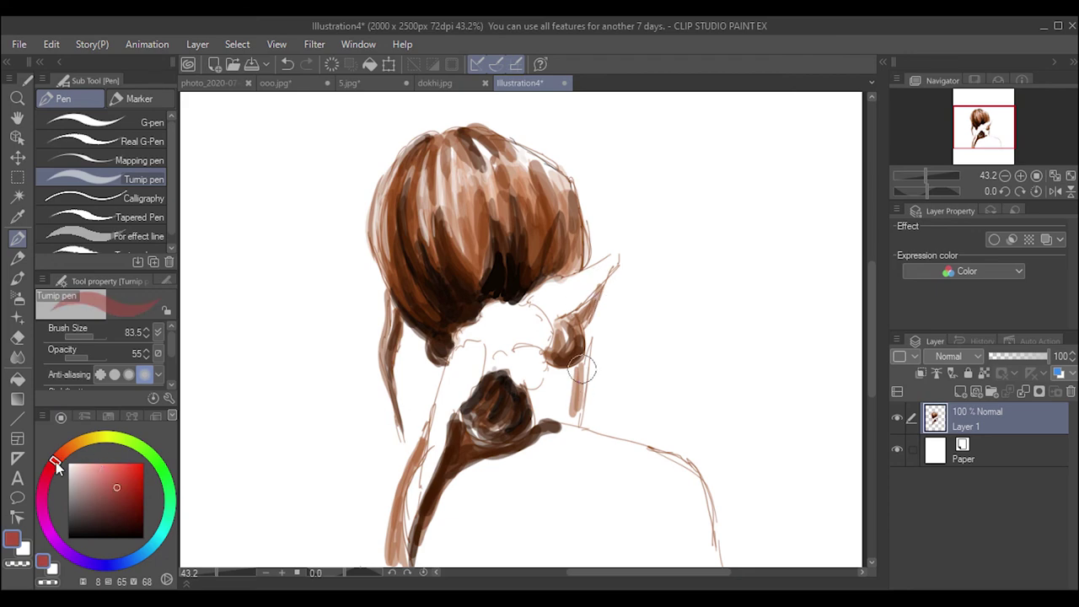
- Paint light salmon pink strokes beside the neck, hand and arm edge
click(96, 476)
mouse_move(575, 367)
mouse_down()
mouse_move(571, 417)
mouse_move(537, 395)
mouse_up()
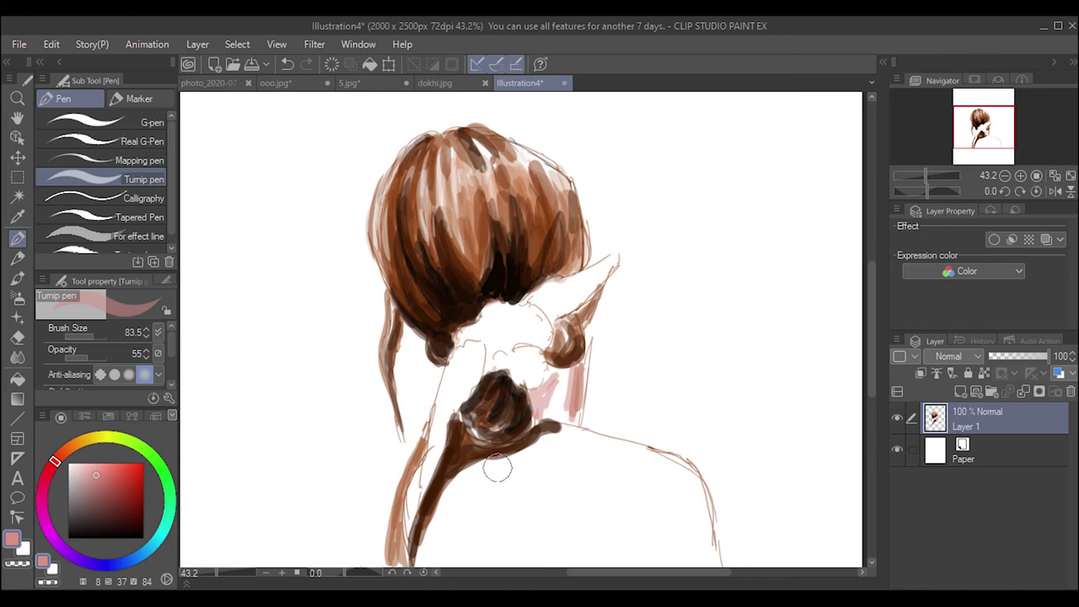
mouse_move(497, 465)
mouse_down()
mouse_move(462, 469)
mouse_move(568, 430)
mouse_move(607, 440)
mouse_move(485, 472)
mouse_move(430, 552)
mouse_move(455, 481)
mouse_up()
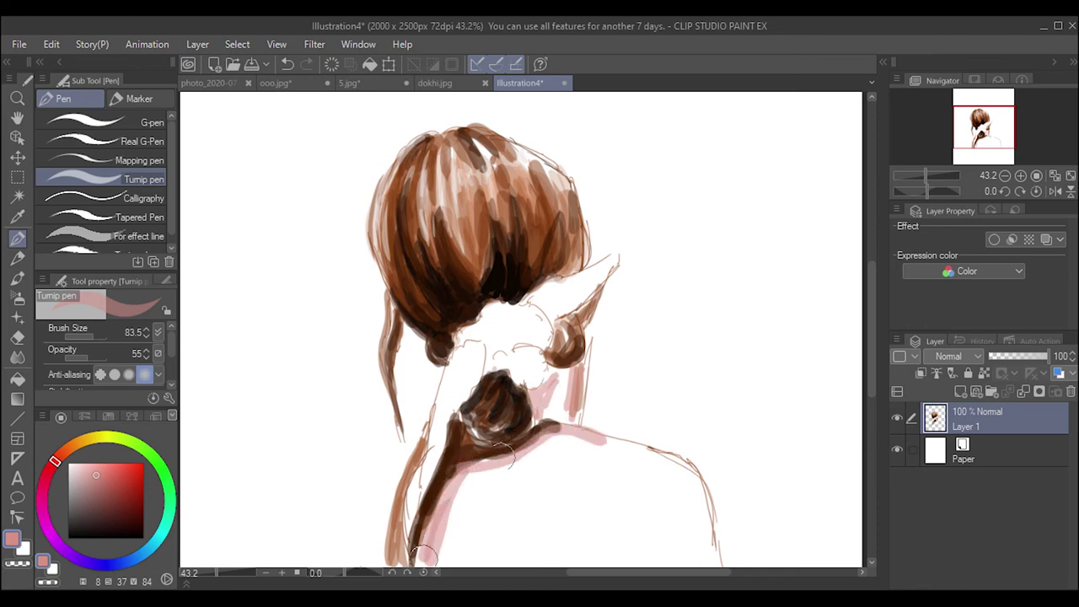
drag(425, 556, 482, 475)
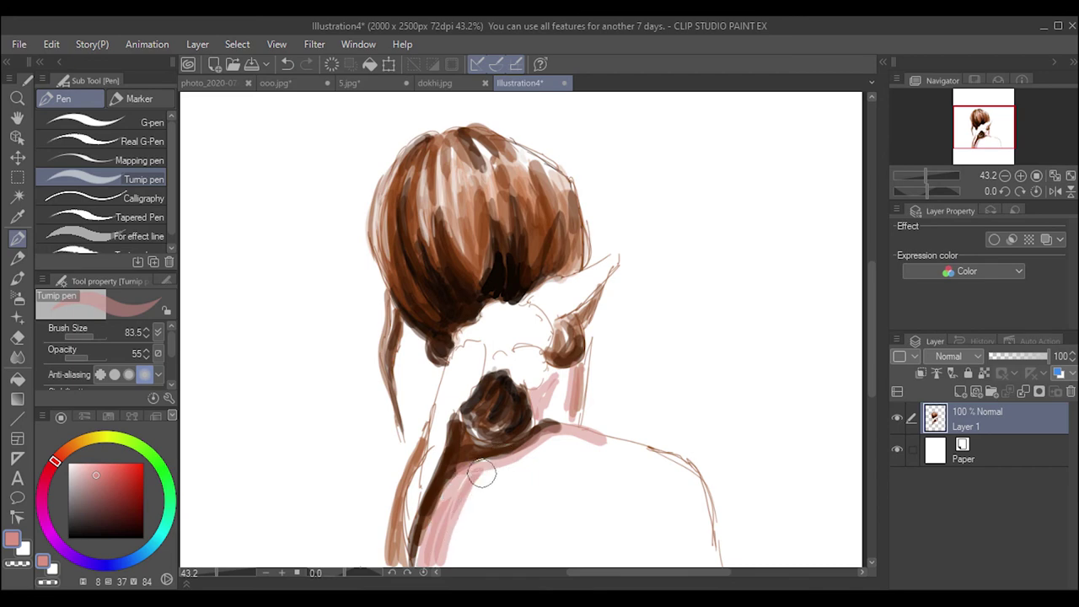
- Cover the shoulders and back in pink with a brush around size 309
drag(75, 328, 100, 335)
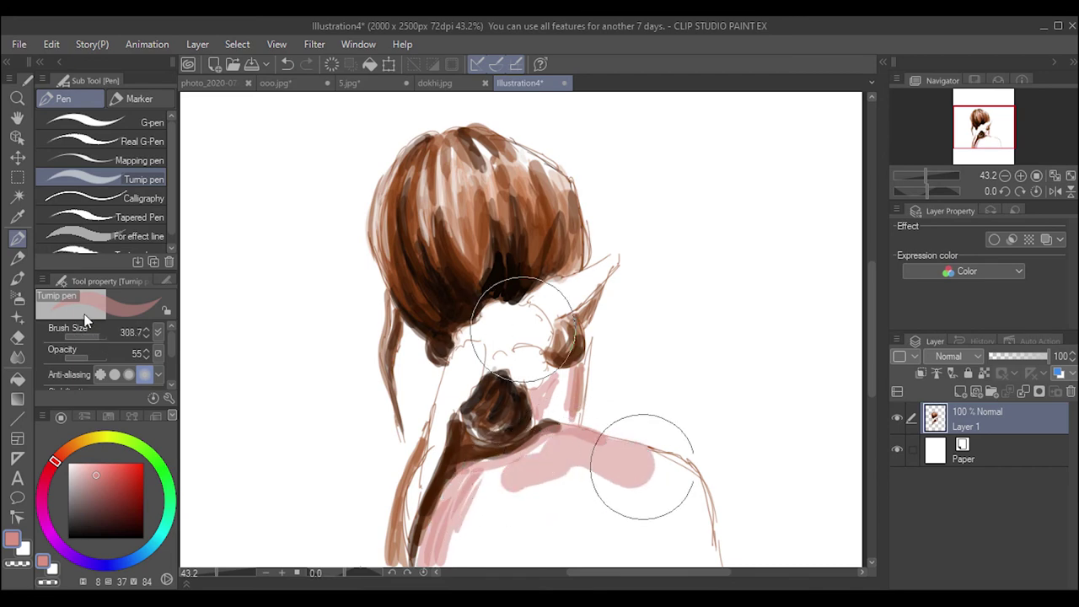
mouse_move(638, 457)
mouse_down()
mouse_move(689, 533)
mouse_move(513, 491)
mouse_move(465, 524)
mouse_move(666, 558)
mouse_move(517, 552)
mouse_move(477, 545)
mouse_move(530, 547)
mouse_move(471, 538)
mouse_up()
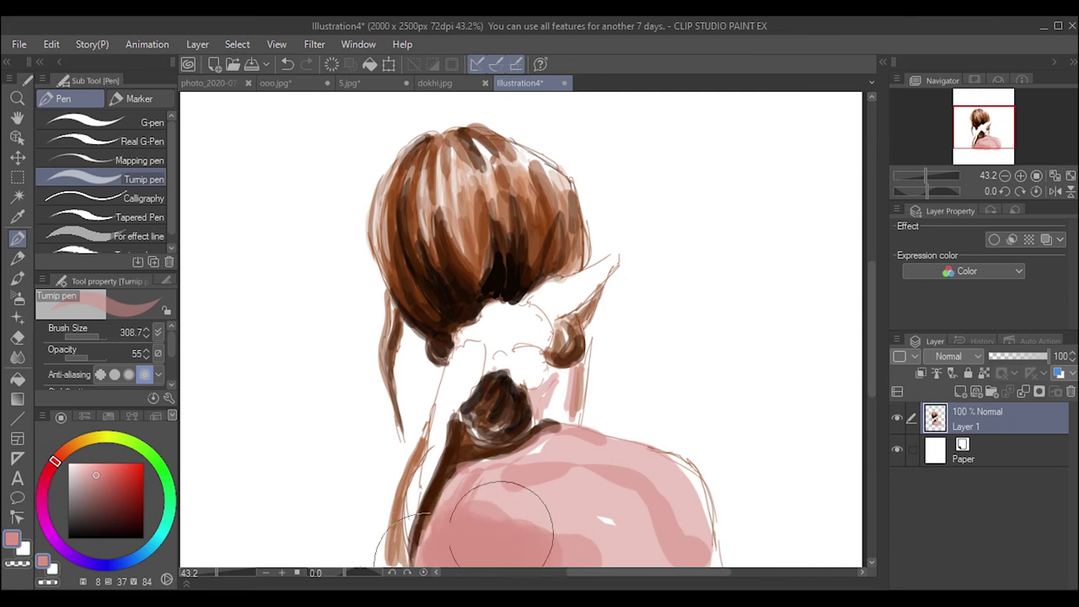
mouse_move(503, 493)
mouse_down()
mouse_move(472, 489)
mouse_move(521, 544)
mouse_move(607, 527)
mouse_move(638, 534)
mouse_move(624, 523)
mouse_move(620, 539)
mouse_move(578, 518)
mouse_move(601, 505)
mouse_move(605, 523)
mouse_move(674, 539)
mouse_move(662, 534)
mouse_move(683, 529)
mouse_up()
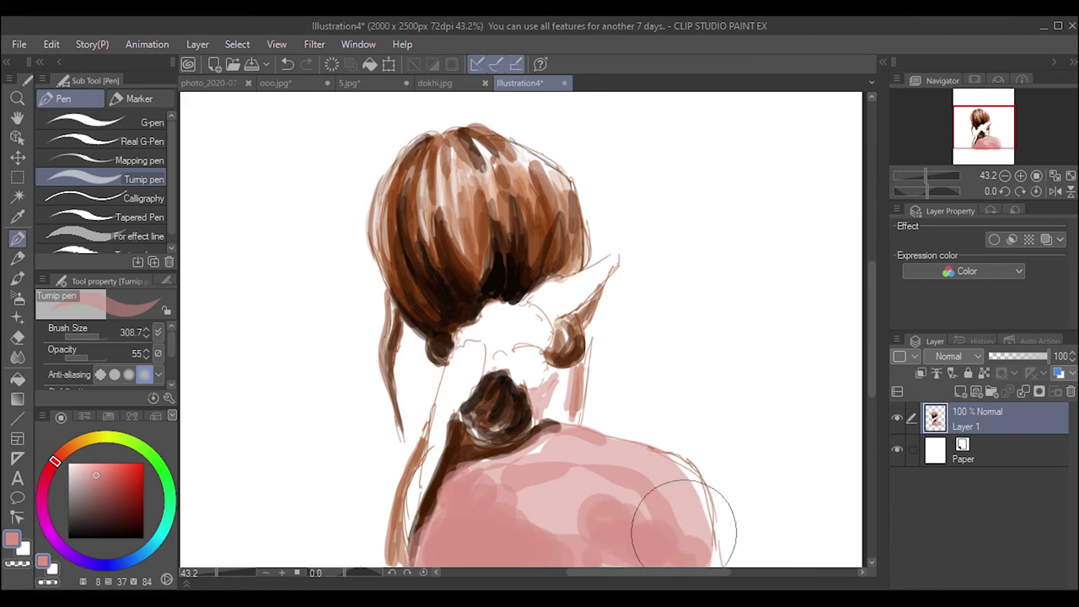
click(99, 335)
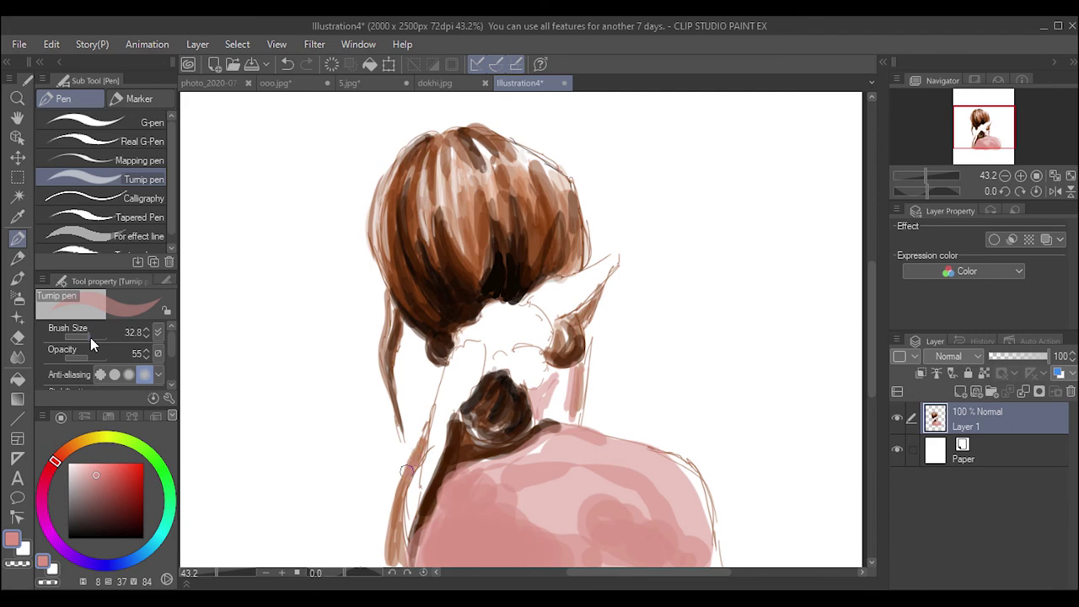
drag(407, 470, 391, 531)
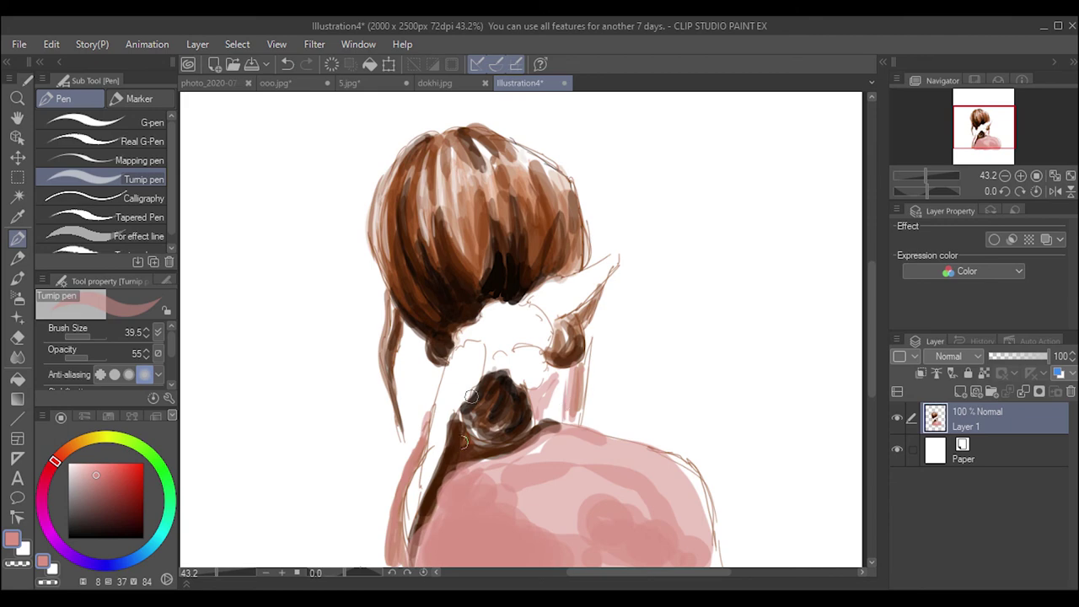
- Add lower-opacity pink vertical strokes along the neck's right side
drag(88, 354, 82, 357)
drag(578, 381, 557, 376)
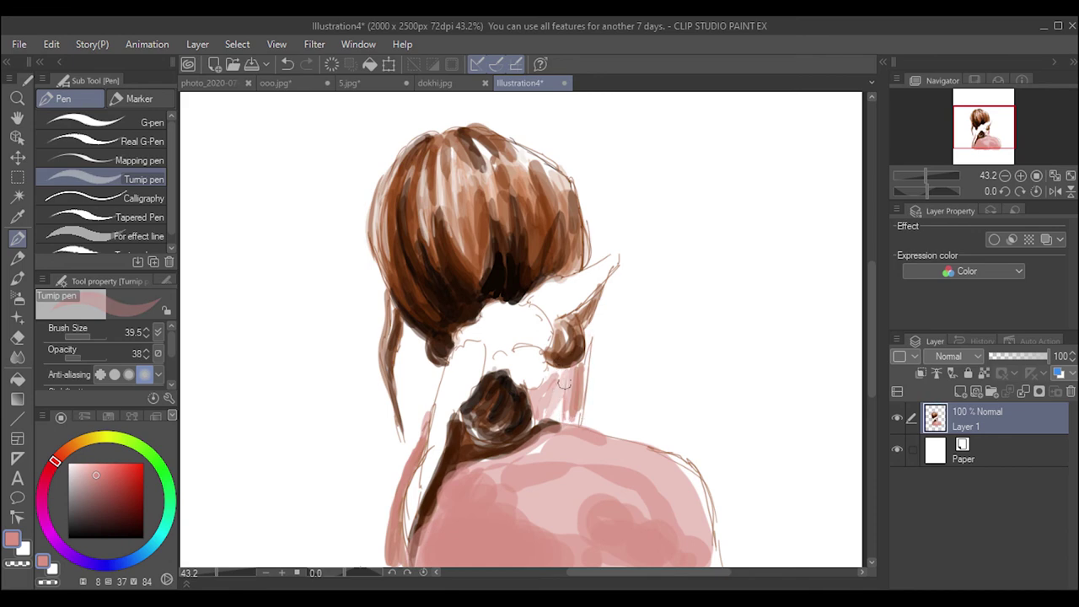
drag(584, 338, 581, 416)
drag(561, 367, 557, 422)
click(108, 563)
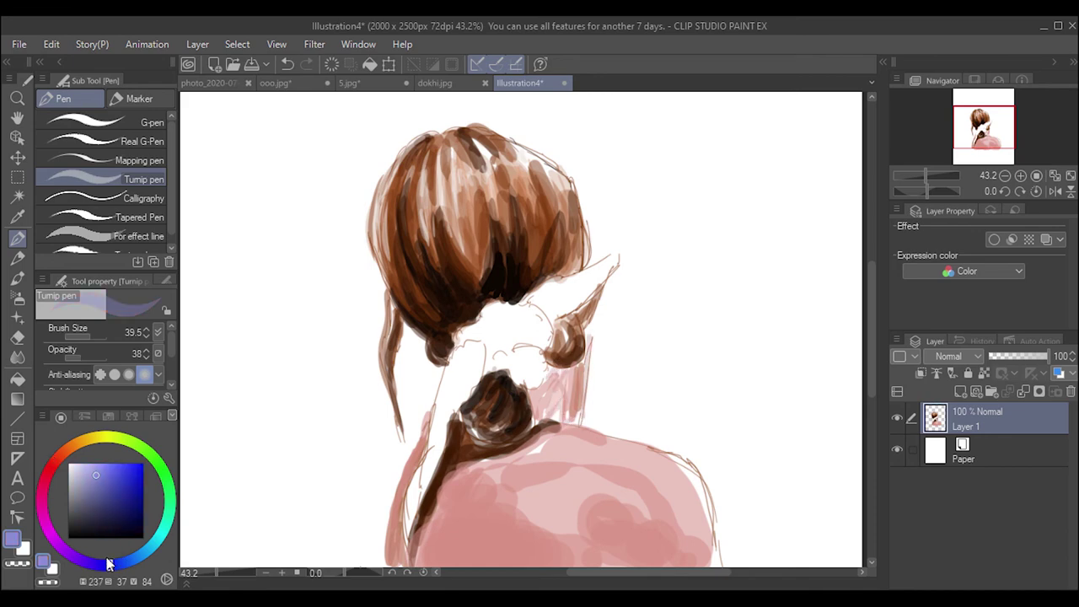
- Paint the scrunchie below the hair in dark navy at 72 opacity
click(135, 509)
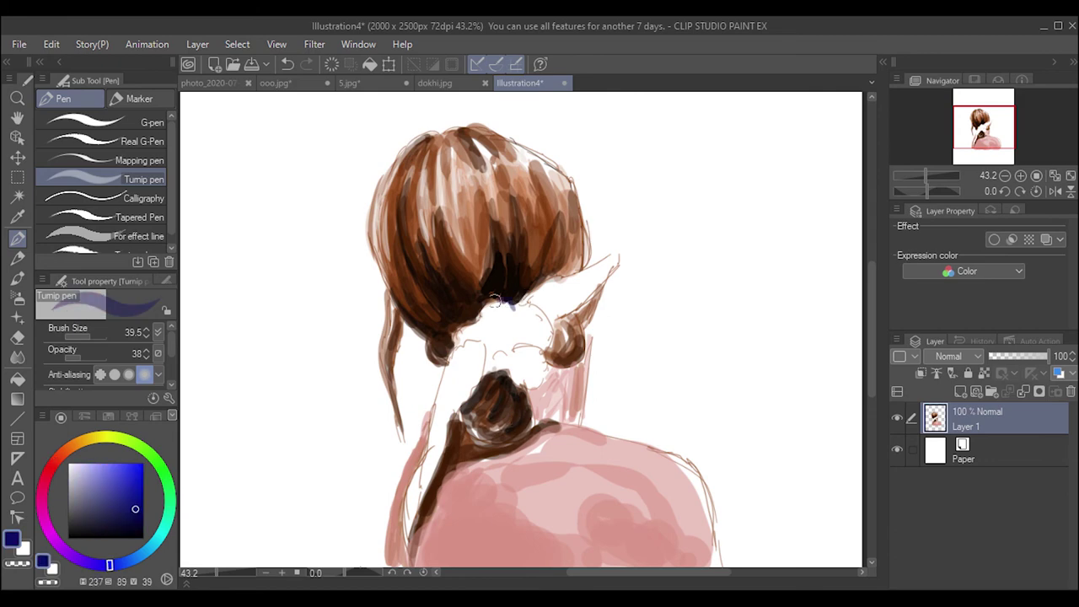
mouse_move(497, 301)
mouse_down()
mouse_move(487, 321)
mouse_move(512, 305)
mouse_up()
drag(84, 352, 95, 357)
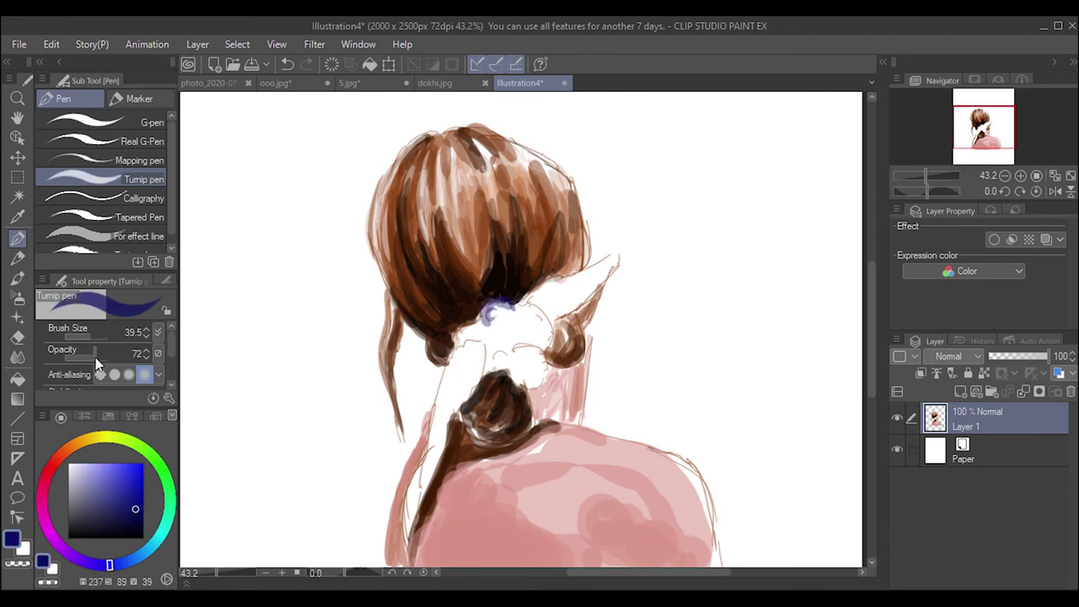
mouse_move(496, 310)
mouse_down()
mouse_move(455, 340)
mouse_move(508, 303)
mouse_move(529, 304)
mouse_move(552, 336)
mouse_move(497, 354)
mouse_move(497, 338)
mouse_move(522, 322)
mouse_up()
key(ctrl+z)
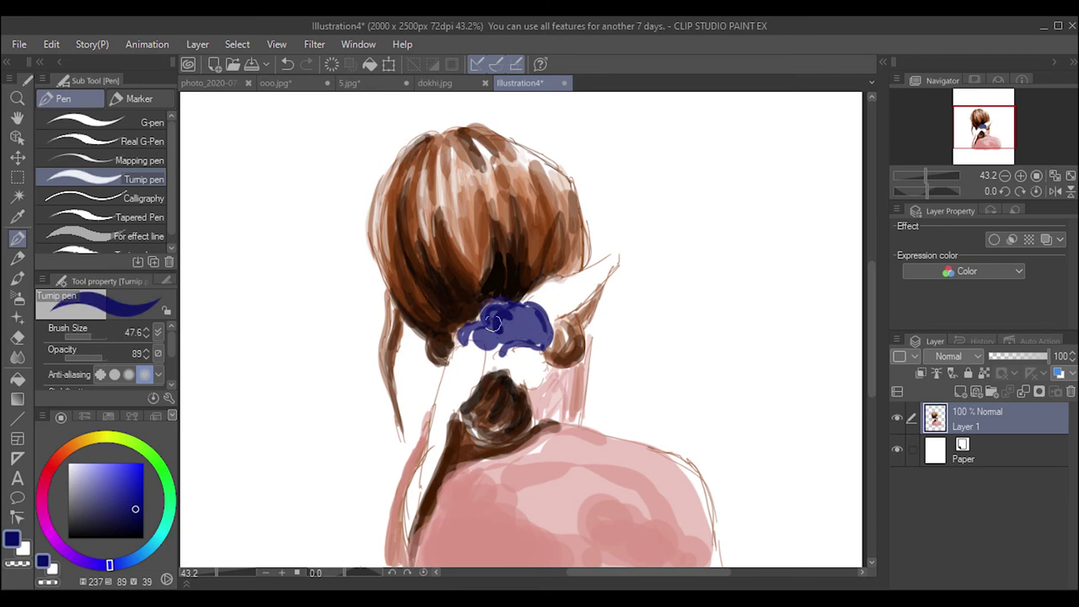
mouse_move(510, 317)
mouse_down()
mouse_move(499, 330)
mouse_move(524, 315)
mouse_move(540, 329)
mouse_move(469, 329)
mouse_move(462, 339)
mouse_move(532, 341)
mouse_move(460, 336)
mouse_up()
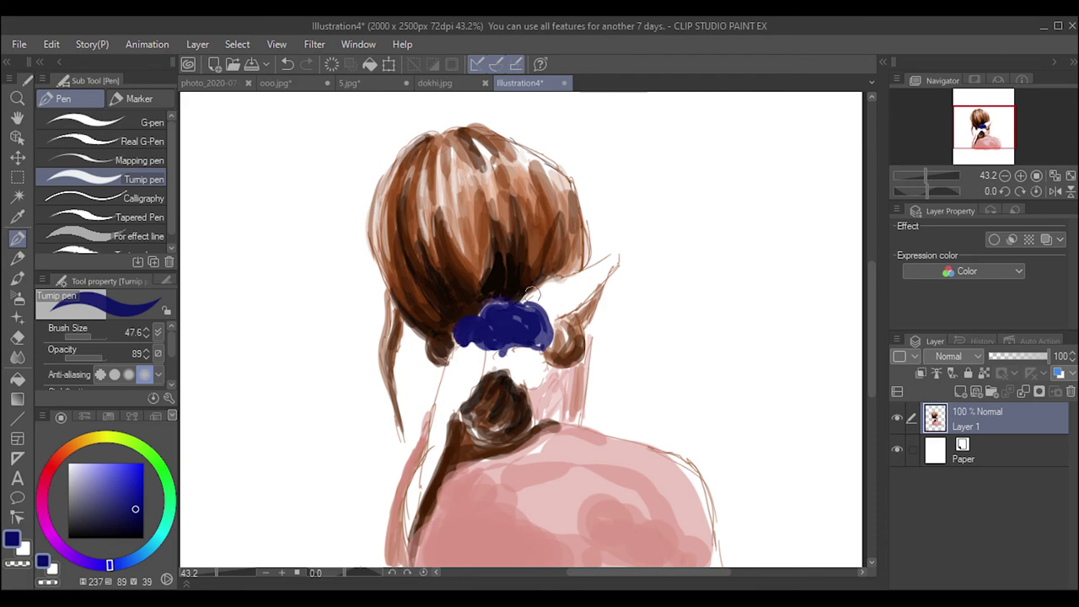
- Stroke a navy ribbon tail toward the upper right, blending translucent tones at 38 opacity
drag(546, 283, 612, 256)
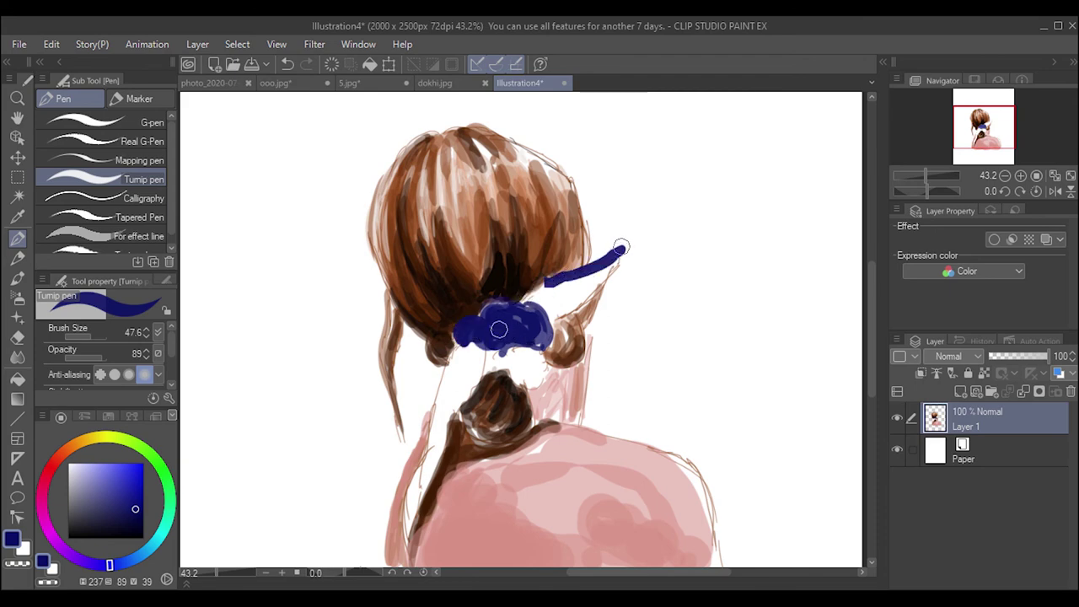
mouse_move(526, 295)
mouse_down()
mouse_move(624, 251)
mouse_move(553, 291)
mouse_move(569, 289)
mouse_move(622, 253)
mouse_up()
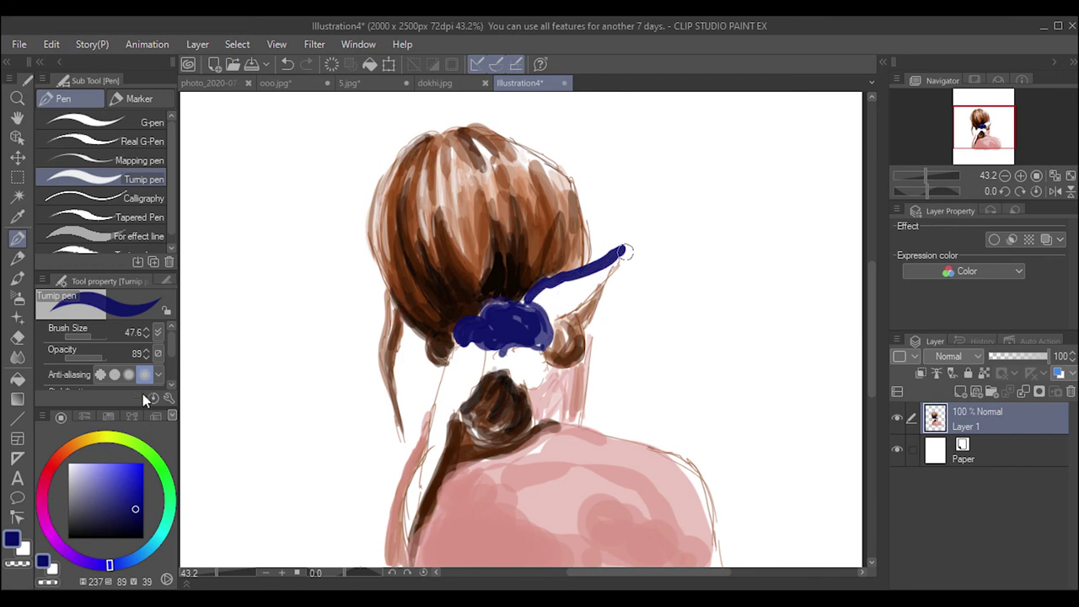
click(94, 356)
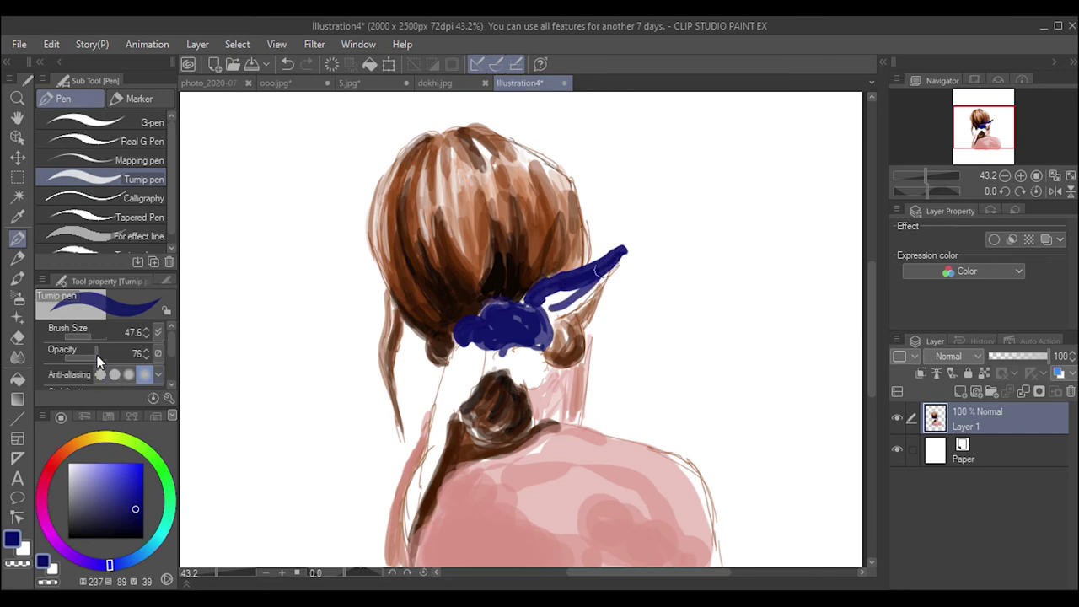
drag(97, 355, 89, 358)
mouse_move(607, 270)
mouse_down()
mouse_move(552, 310)
mouse_move(573, 299)
mouse_move(556, 319)
mouse_move(542, 296)
mouse_move(628, 249)
mouse_move(552, 300)
mouse_move(616, 258)
mouse_up()
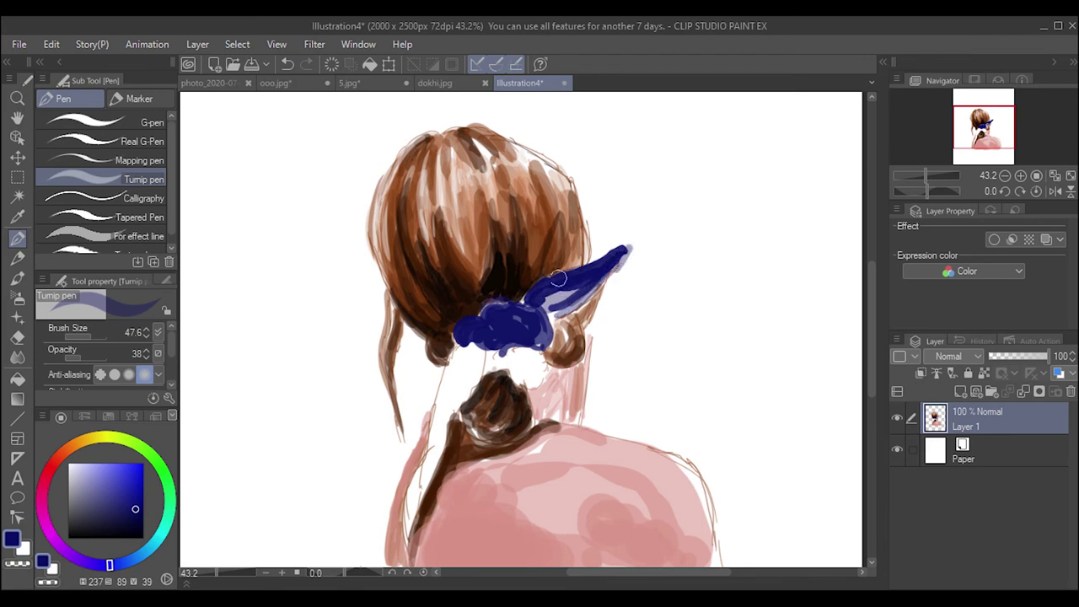
- Paint a lavender ribbon tail down the ponytail and dark blue under the scrunchie
mouse_move(523, 344)
mouse_down()
mouse_move(505, 359)
mouse_move(540, 367)
mouse_move(519, 384)
mouse_move(523, 351)
mouse_move(476, 363)
mouse_move(451, 346)
mouse_move(409, 506)
mouse_up()
key(ctrl+z)
mouse_move(462, 338)
mouse_down()
mouse_move(407, 533)
mouse_move(460, 376)
mouse_move(447, 409)
mouse_up()
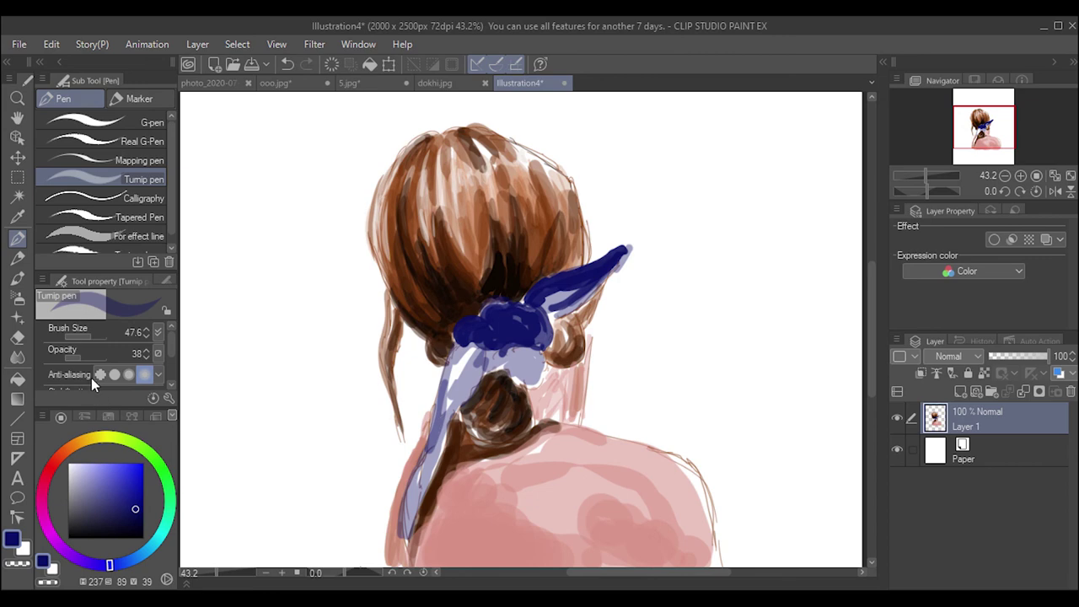
drag(86, 360, 89, 351)
mouse_move(481, 346)
mouse_down()
mouse_move(468, 384)
mouse_move(493, 350)
mouse_move(422, 464)
mouse_move(402, 538)
mouse_move(453, 363)
mouse_move(404, 539)
mouse_move(463, 333)
mouse_move(459, 371)
mouse_up()
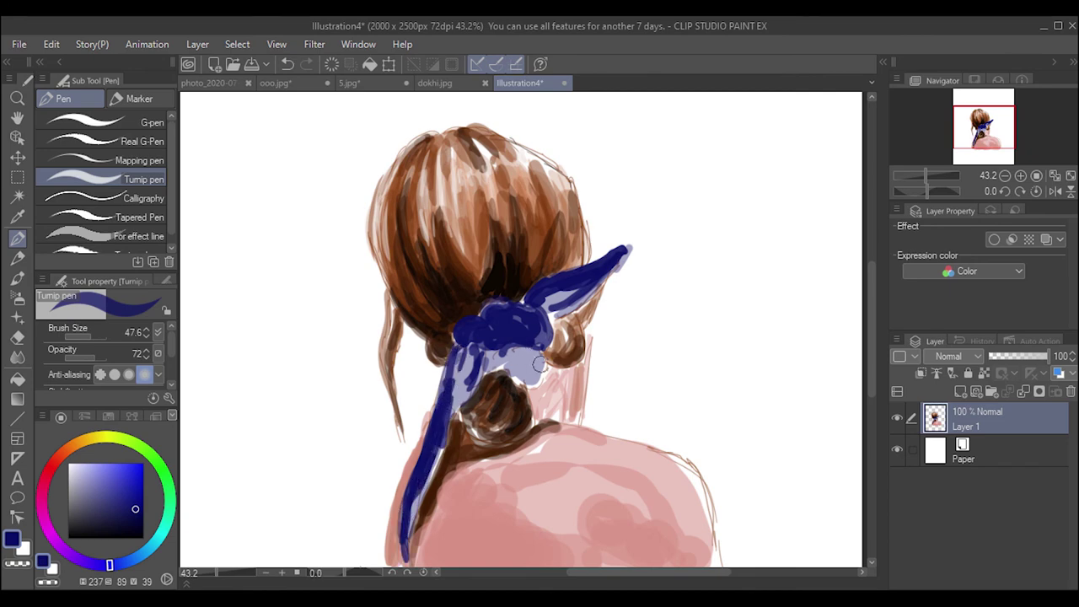
mouse_move(540, 364)
mouse_down()
mouse_move(538, 387)
mouse_move(510, 380)
mouse_move(536, 350)
mouse_move(523, 367)
mouse_up()
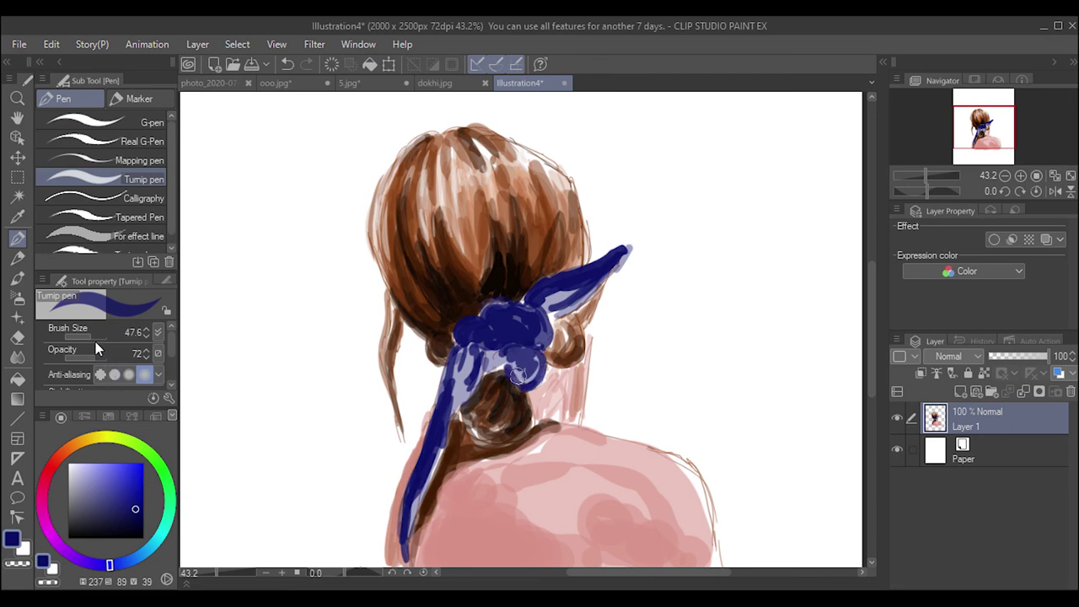
- Fill the lower scrunchie loop solid dark blue at brush size 100.6, then choose a darker navy
drag(88, 335, 93, 336)
drag(516, 361, 526, 381)
mouse_move(91, 357)
mouse_down()
mouse_move(103, 358)
mouse_move(77, 335)
mouse_up()
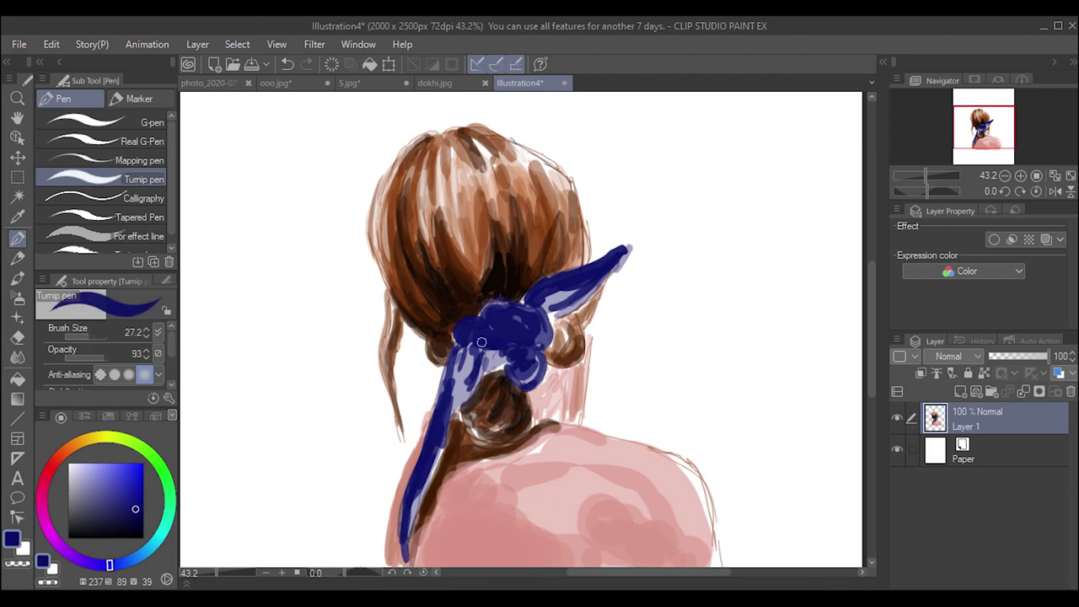
mouse_move(135, 509)
mouse_down()
mouse_move(134, 525)
mouse_move(135, 510)
mouse_up()
click(136, 523)
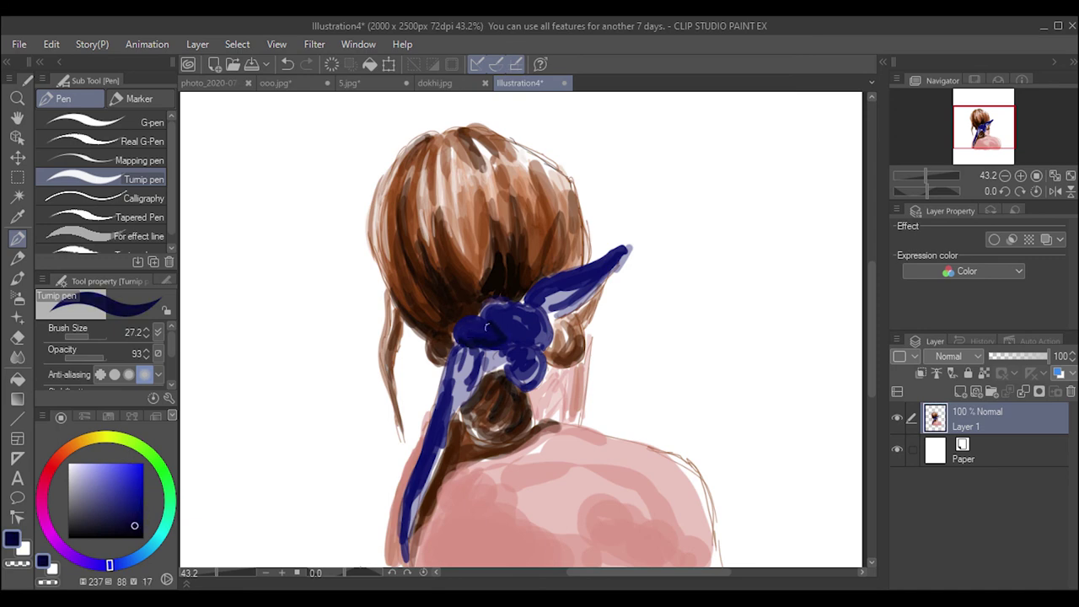
alt+click(487, 327)
- Lengthen and fill the upper ribbon tail tip and the knot's lighter patches with dark navy
drag(557, 279, 623, 246)
drag(595, 290, 626, 253)
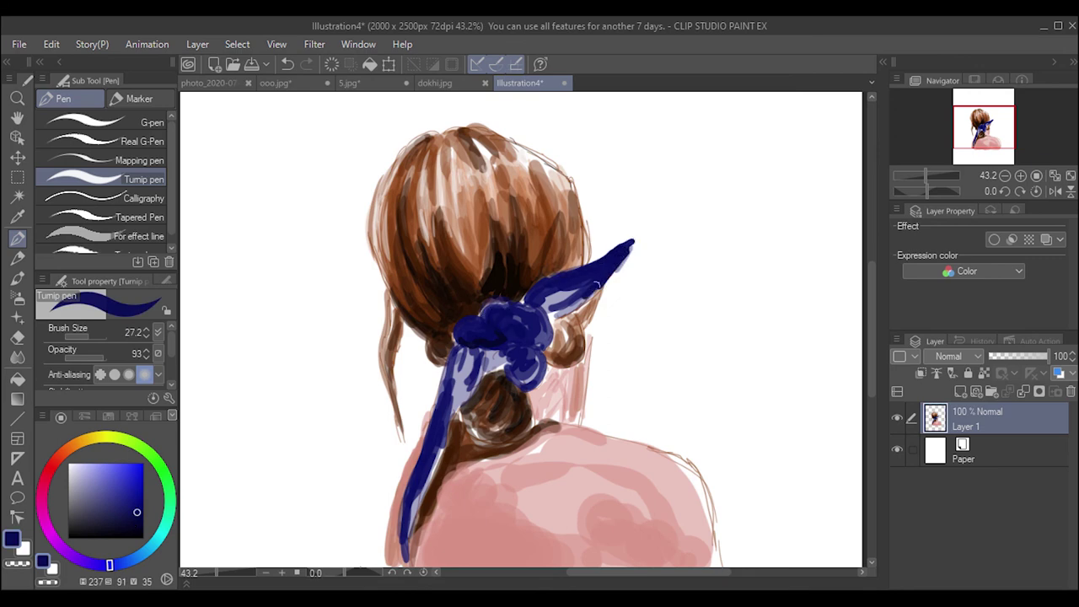
drag(570, 305, 630, 242)
drag(590, 295, 633, 241)
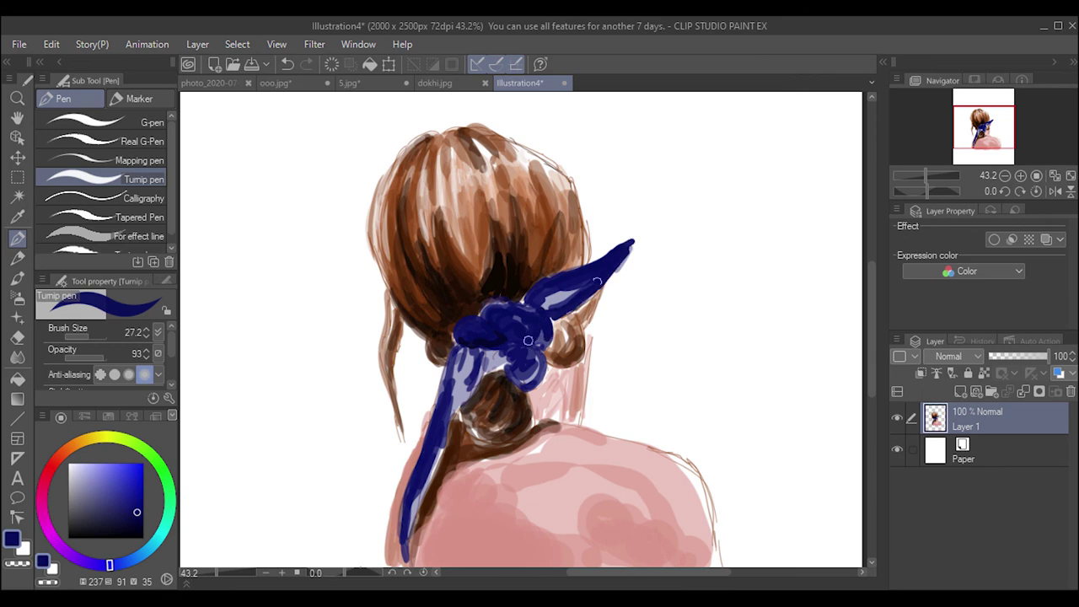
mouse_move(511, 355)
mouse_down()
mouse_move(484, 355)
mouse_move(450, 400)
mouse_move(428, 466)
mouse_up()
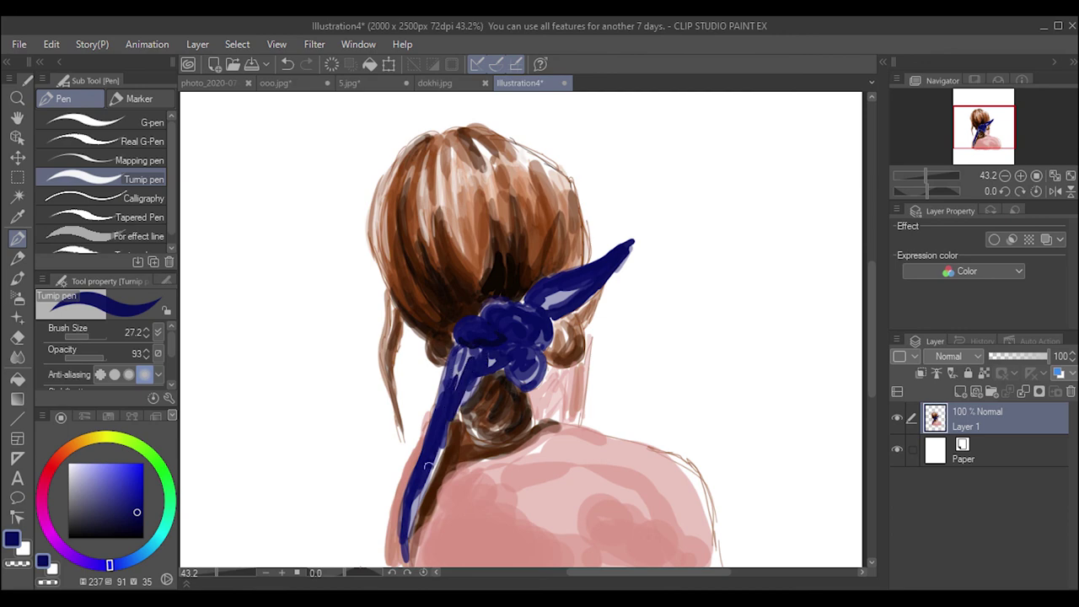
- Add soft light blue highlights along the lower ribbon tail
click(117, 485)
drag(462, 346, 451, 424)
click(98, 480)
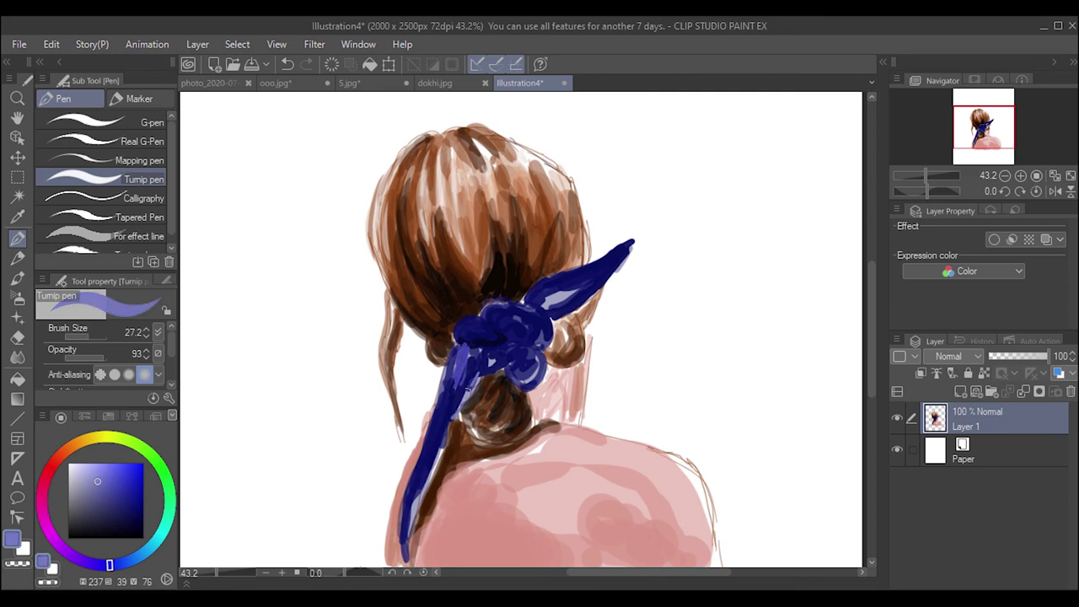
- Paint light blue highlights on the scrunchie knot at 59 opacity
drag(102, 355, 87, 355)
mouse_move(478, 388)
mouse_down()
mouse_move(424, 480)
mouse_move(464, 347)
mouse_move(497, 308)
mouse_up()
key(ctrl+z)
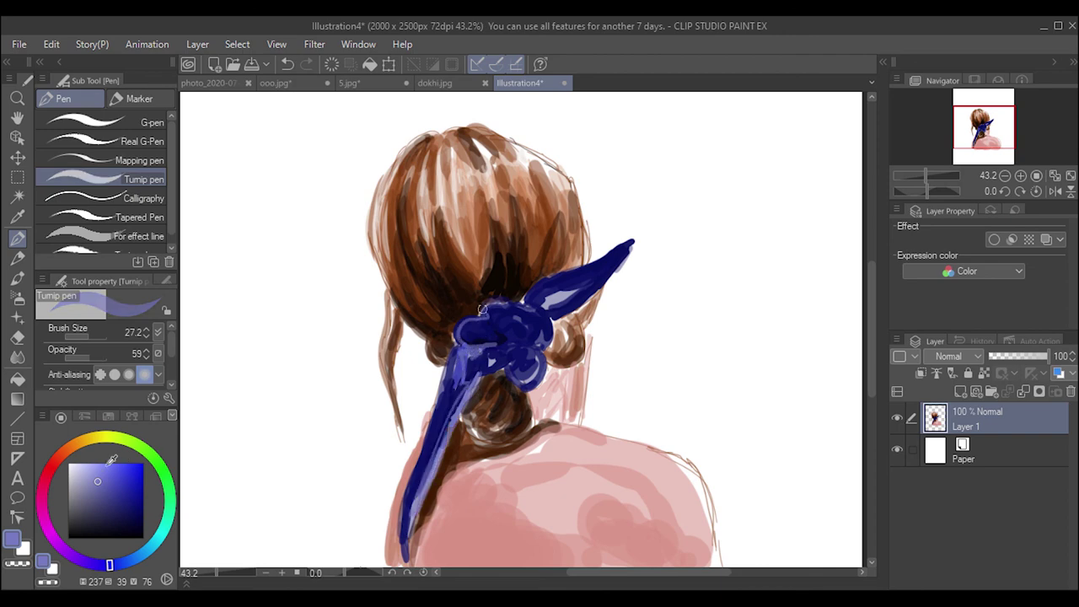
alt+click(479, 319)
mouse_move(480, 317)
mouse_down()
mouse_move(510, 304)
mouse_move(477, 329)
mouse_move(456, 327)
mouse_up()
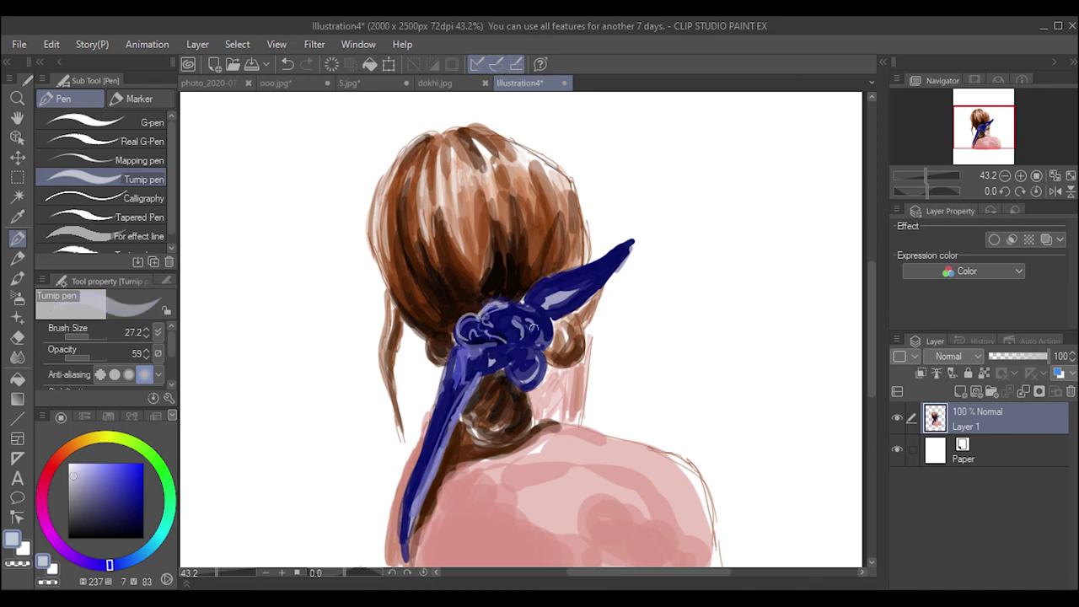
mouse_move(540, 333)
mouse_down()
mouse_move(508, 346)
mouse_move(540, 359)
mouse_up()
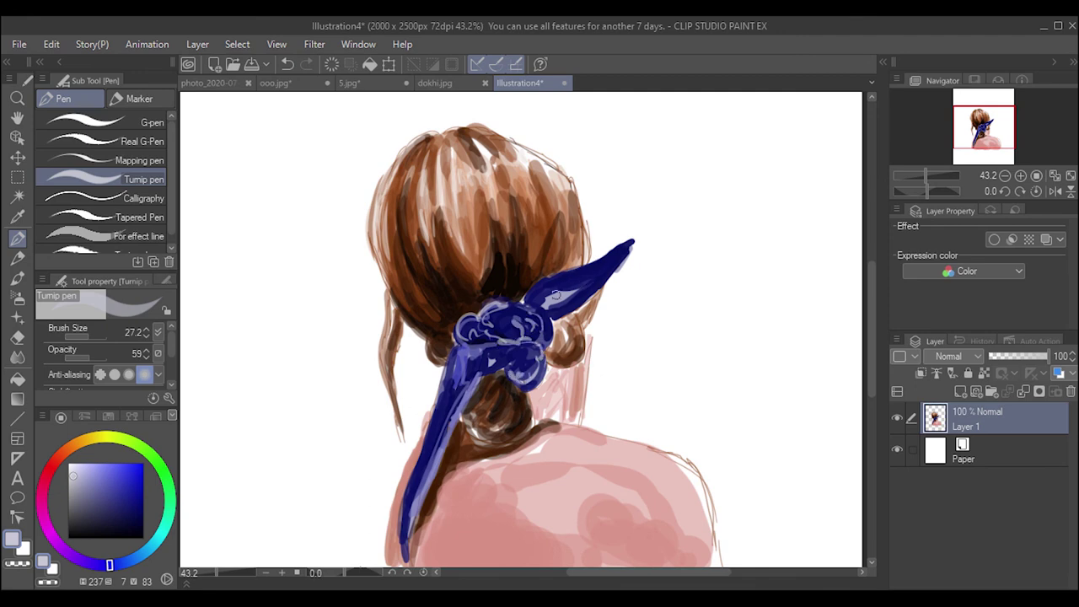
- Add highlight strokes along the upper and lower ribbon tails
drag(553, 298, 603, 263)
key(ctrl+z)
key(ctrl+y)
mouse_move(439, 403)
mouse_down()
mouse_move(455, 354)
mouse_move(412, 468)
mouse_up()
mouse_move(426, 425)
mouse_down()
mouse_move(403, 506)
mouse_move(475, 385)
mouse_up()
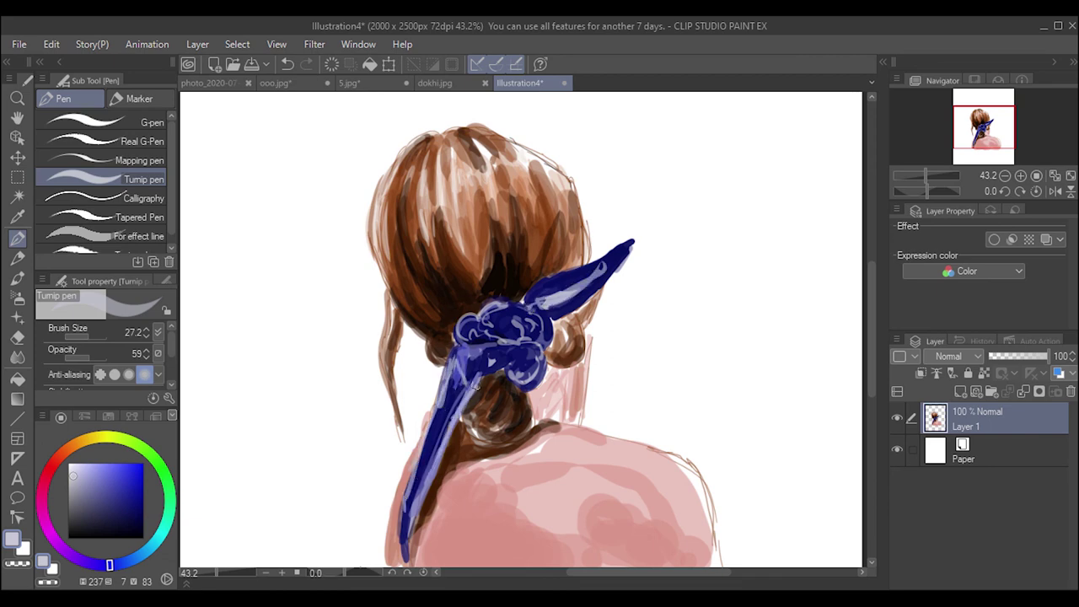
key(ctrl+z)
key(ctrl+z)
key(ctrl+y)
click(79, 466)
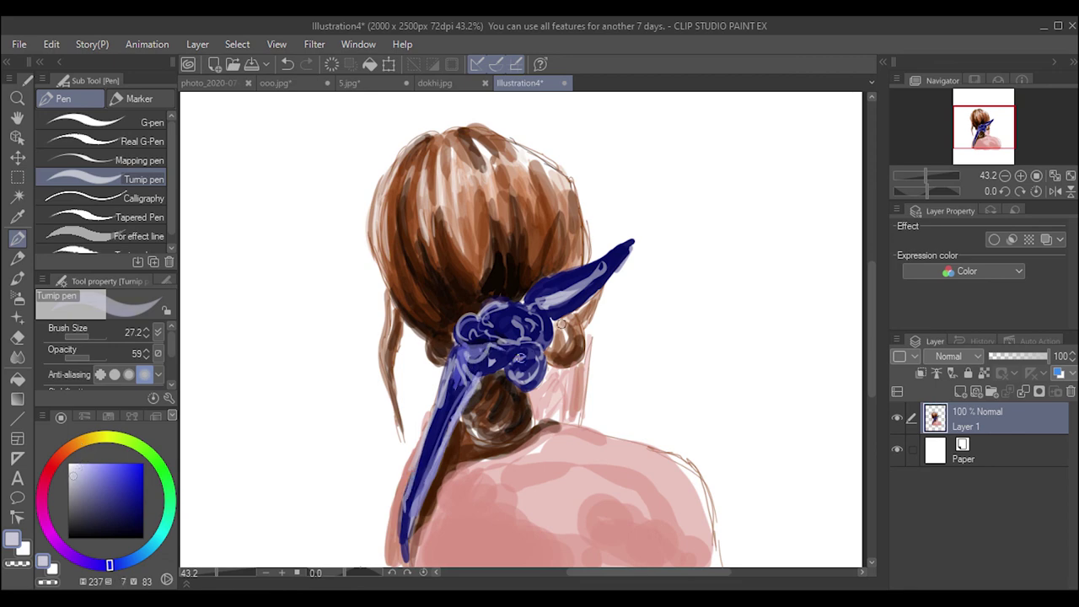
key(x)
- Switch to a very dark brown at 83 opacity and stroke beside the bow
click(81, 442)
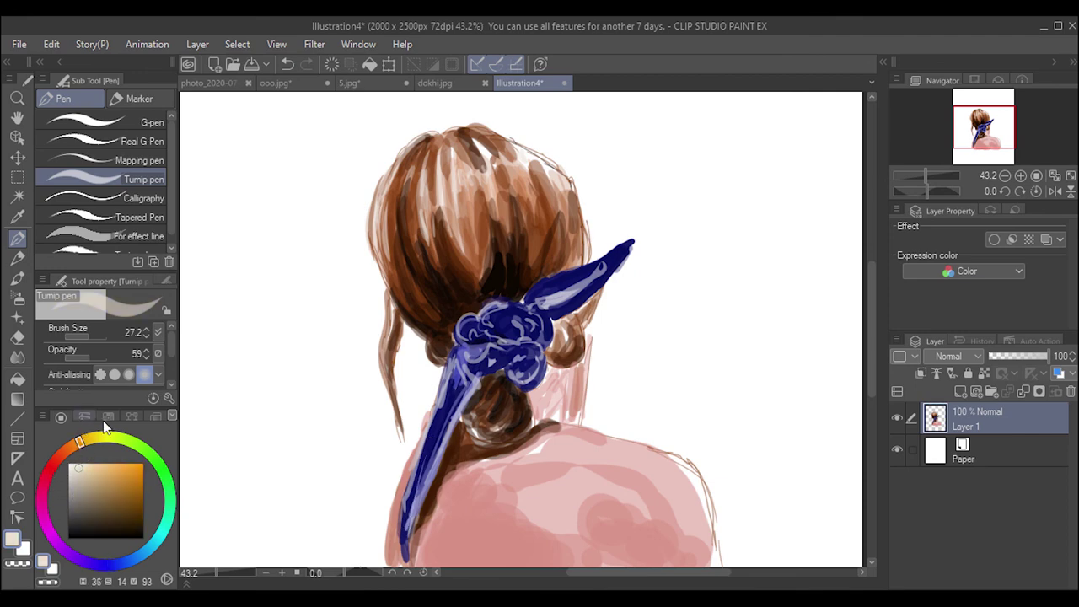
click(137, 507)
click(139, 521)
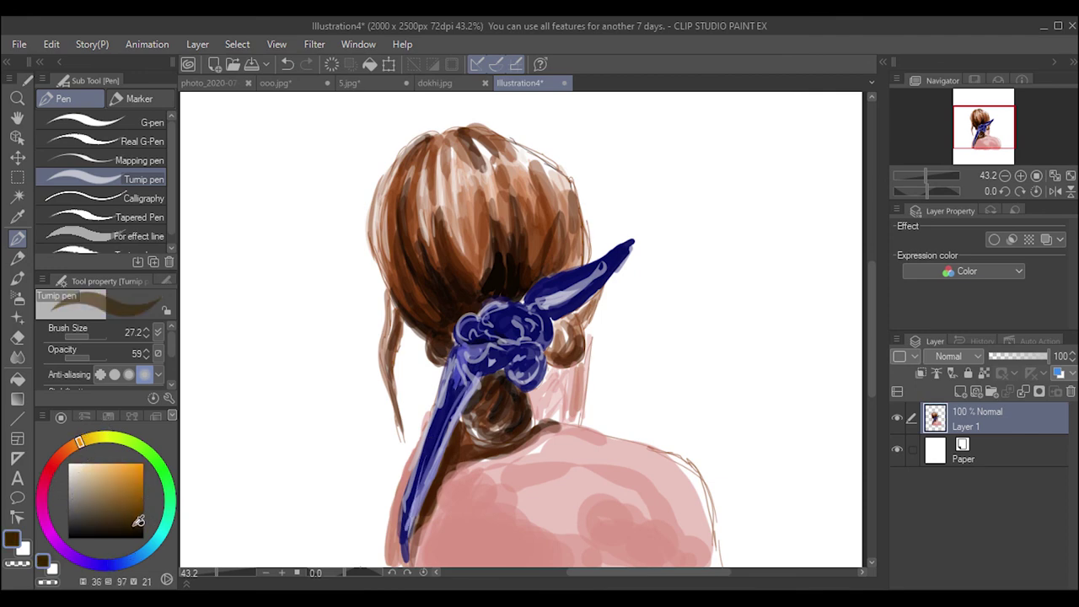
click(100, 355)
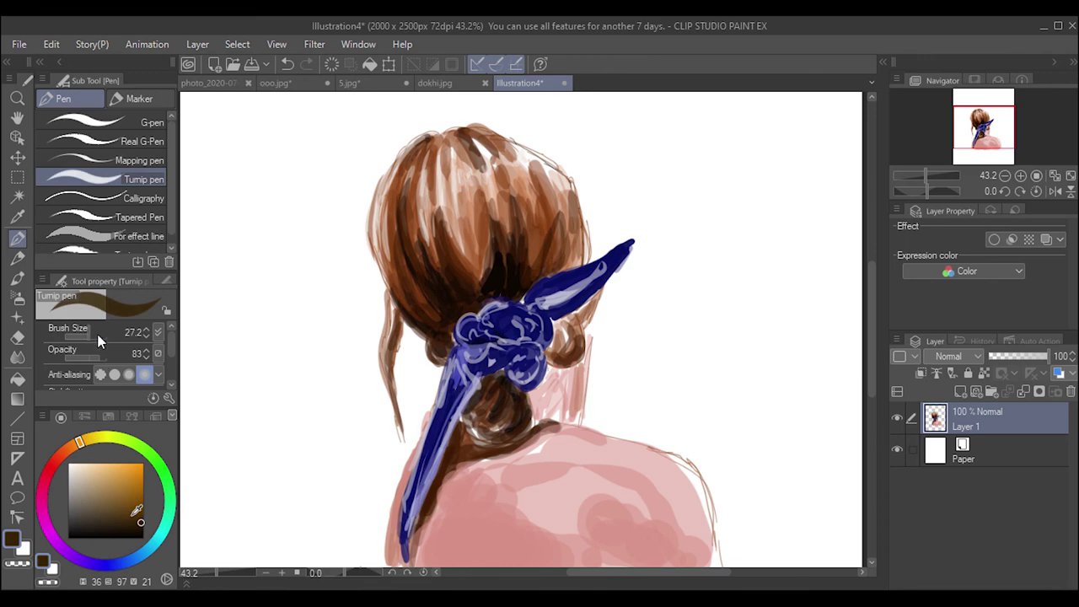
drag(595, 294, 569, 332)
- Draw thin 7.4-size strand lines along the hair's right and top-left edges
drag(100, 337, 84, 337)
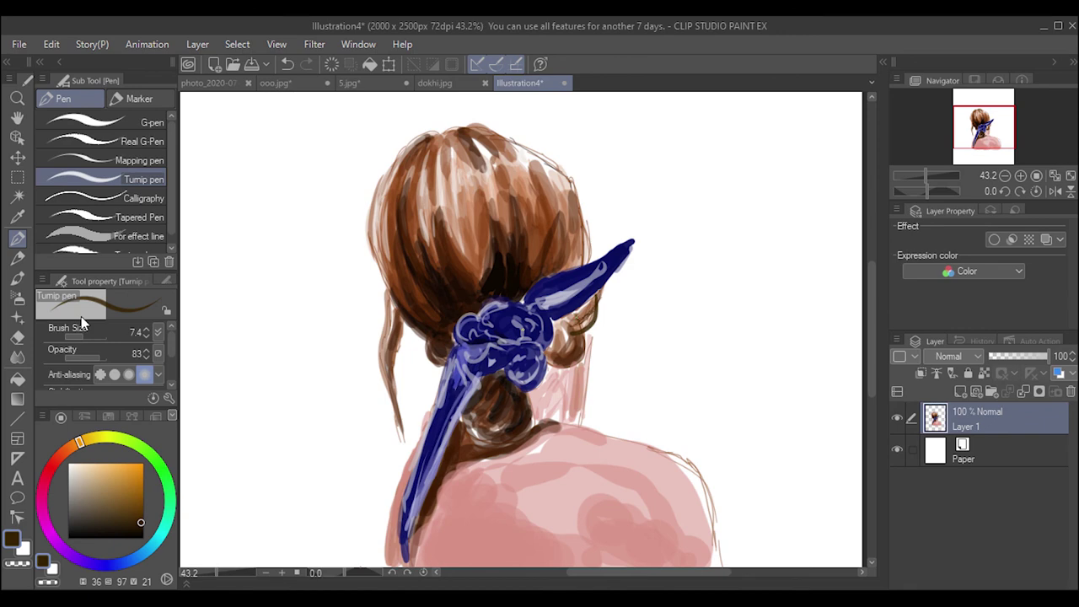
drag(579, 209, 600, 249)
key(ctrl+z)
drag(401, 154, 370, 222)
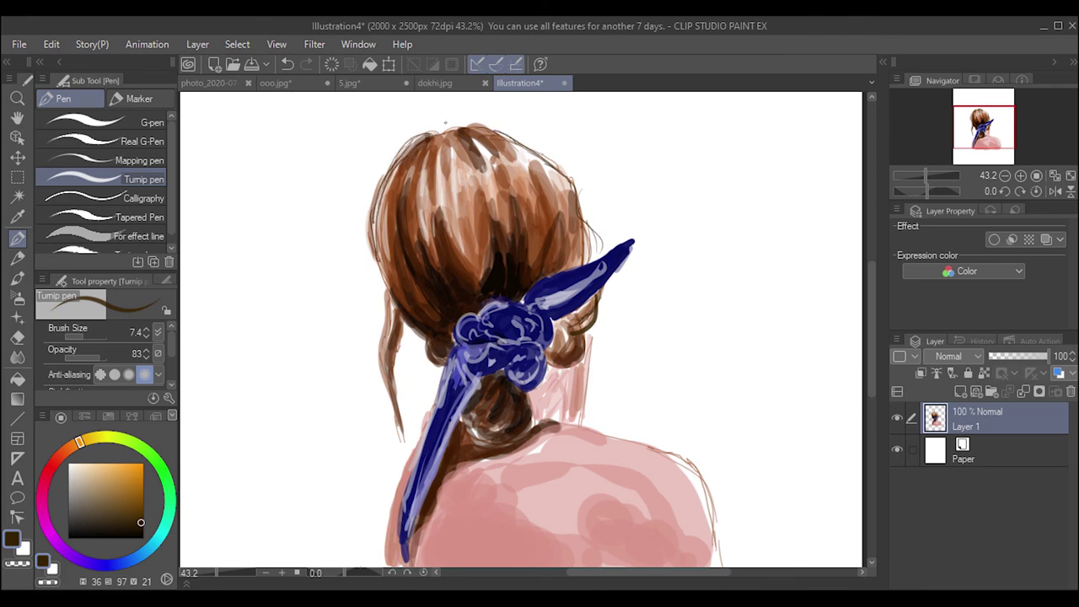
key(ctrl+z)
drag(442, 133, 371, 257)
- Add a dark lower-left strand, outline the right shoulder, and shade beneath the bun
mouse_move(393, 332)
mouse_down()
mouse_move(405, 439)
mouse_move(384, 562)
mouse_up()
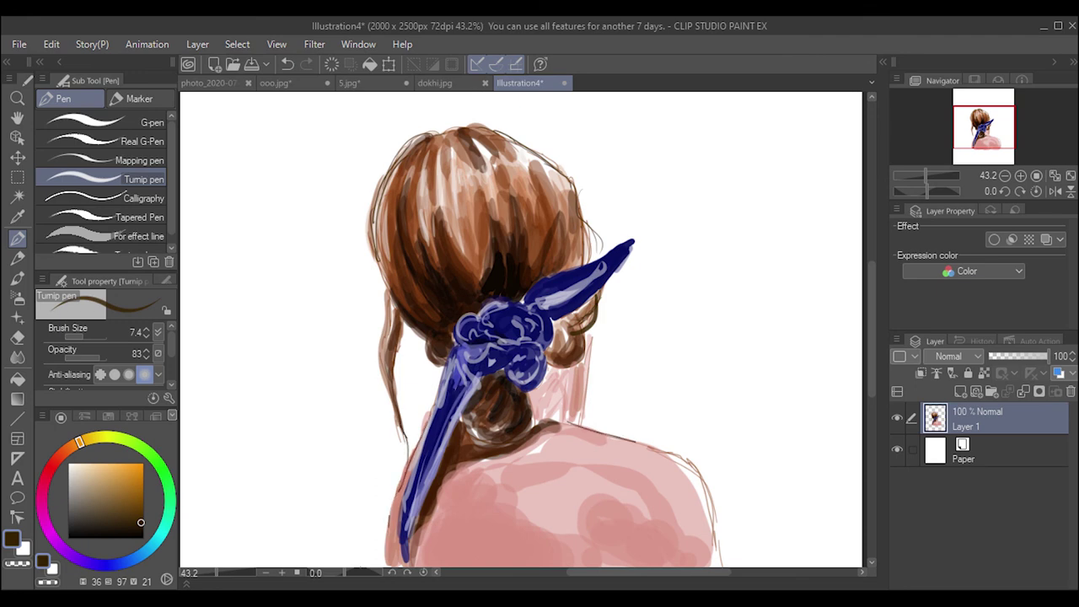
mouse_move(566, 426)
mouse_down()
mouse_move(679, 459)
mouse_move(721, 548)
mouse_up()
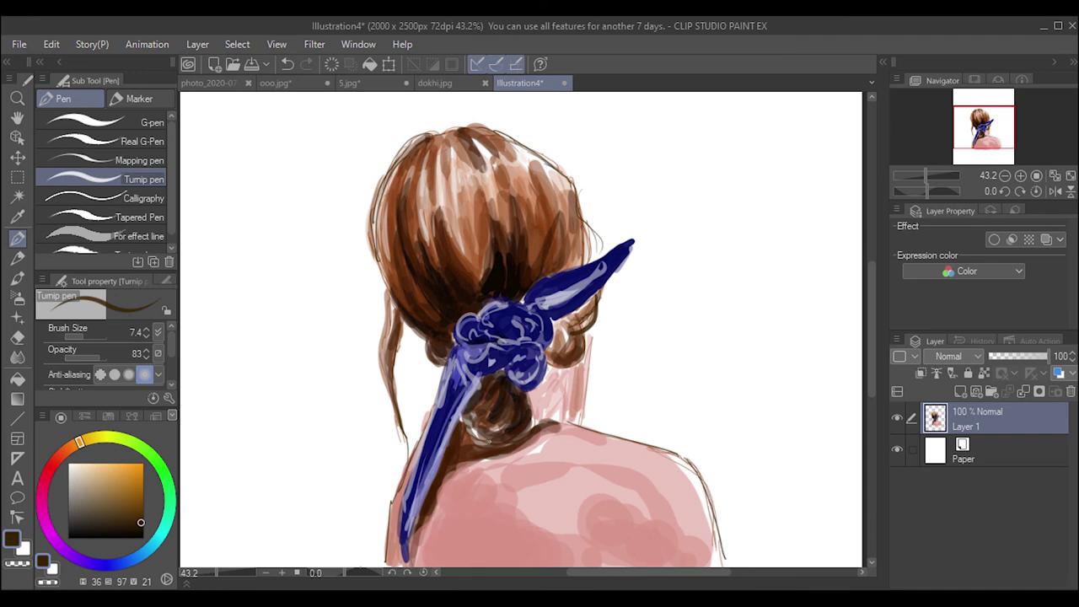
drag(462, 426, 504, 445)
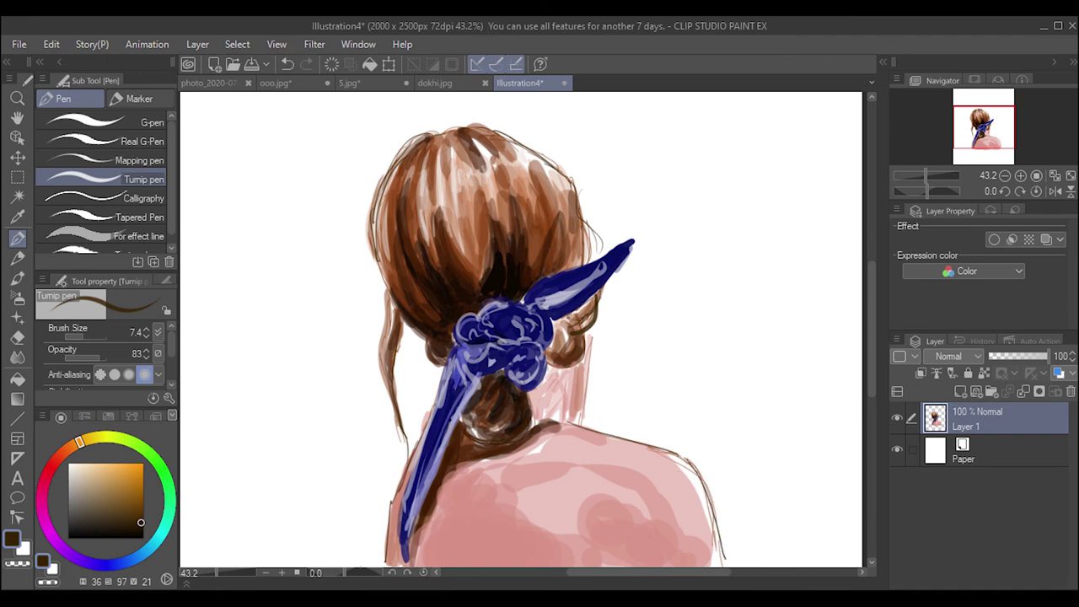